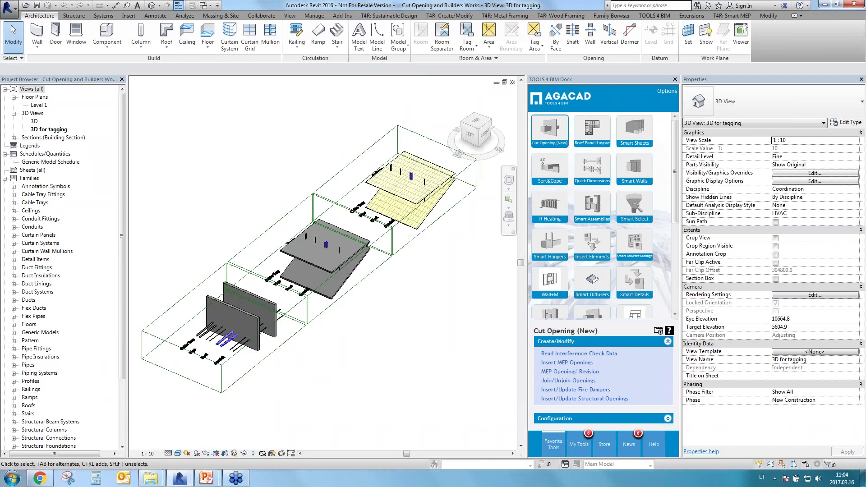
# Open the view named 3D and check the properties of the upper grey floor.
pyautogui.doubleClick(35, 121)
pyautogui.keyDown('shift'); pyautogui.moveTo(293, 324); pyautogui.dragTo(316, 343, button='middle'); pyautogui.keyUp('shift')
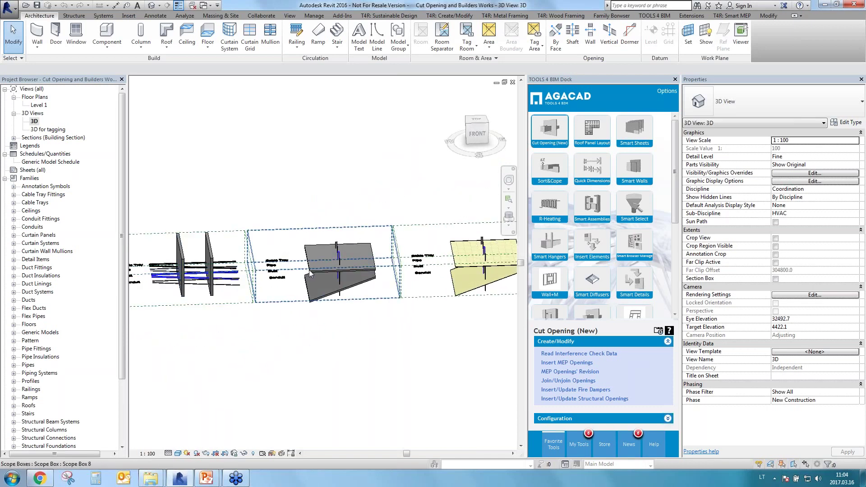
pyautogui.click(319, 248)
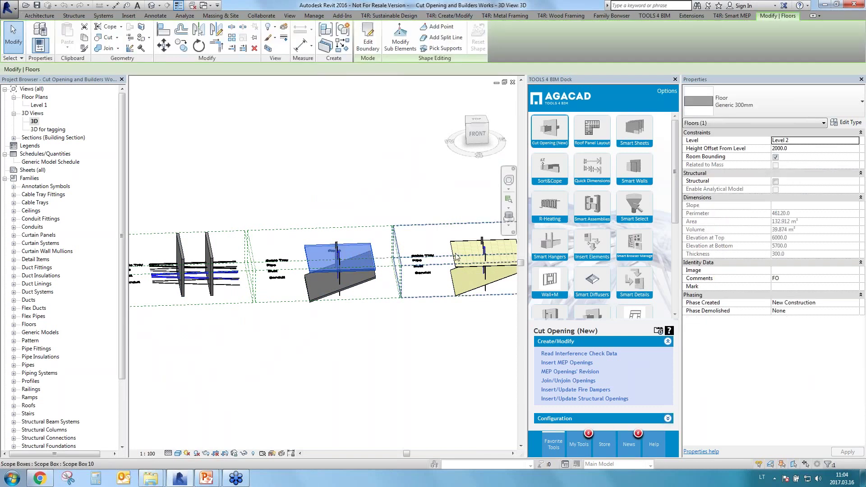
pyautogui.keyDown('shift'); pyautogui.moveTo(456, 257); pyautogui.dragTo(469, 271, button='middle'); pyautogui.keyUp('shift')
pyautogui.press('Escape')
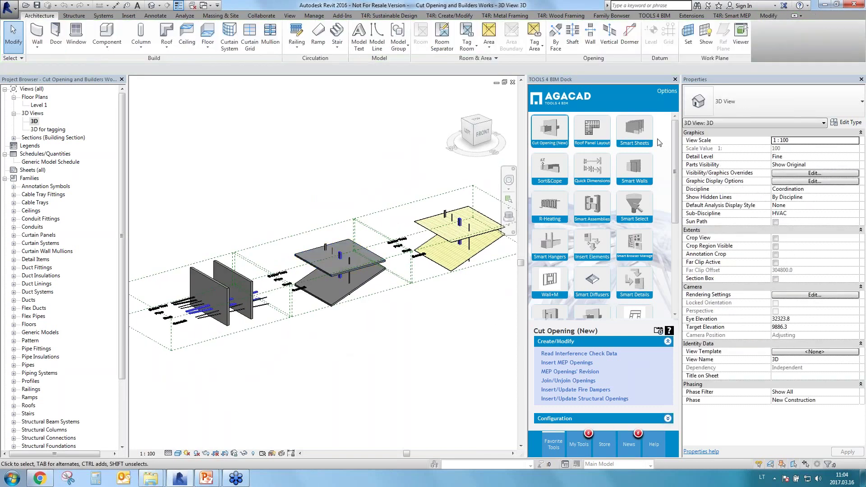
# Examine the conduit passing through the walls and the sloped grey floor below the horizontal one.
pyautogui.keyDown('shift'); pyautogui.moveTo(303, 348); pyautogui.dragTo(328, 358, button='middle'); pyautogui.keyUp('shift')
pyautogui.scroll(5, 265, 338)
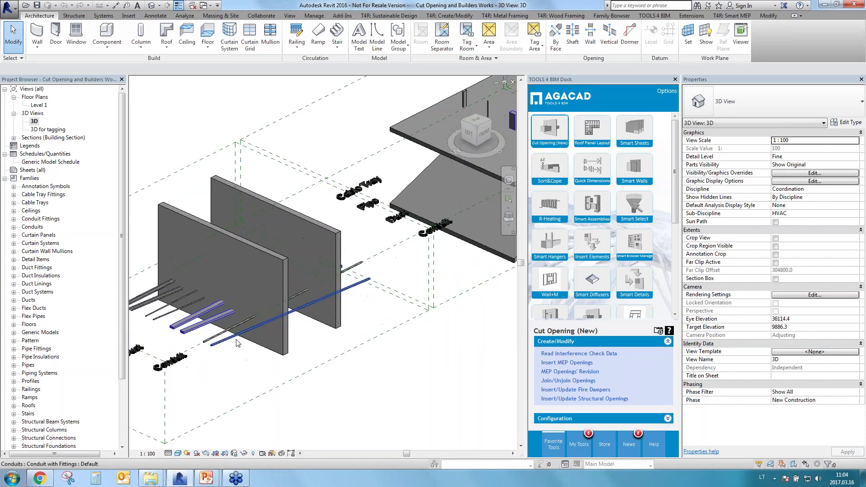
pyautogui.click(221, 341)
pyautogui.click(222, 341)
pyautogui.keyDown('shift'); pyautogui.moveTo(222, 342); pyautogui.dragTo(351, 302, button='middle'); pyautogui.keyUp('shift')
pyautogui.scroll(-3, 316, 364)
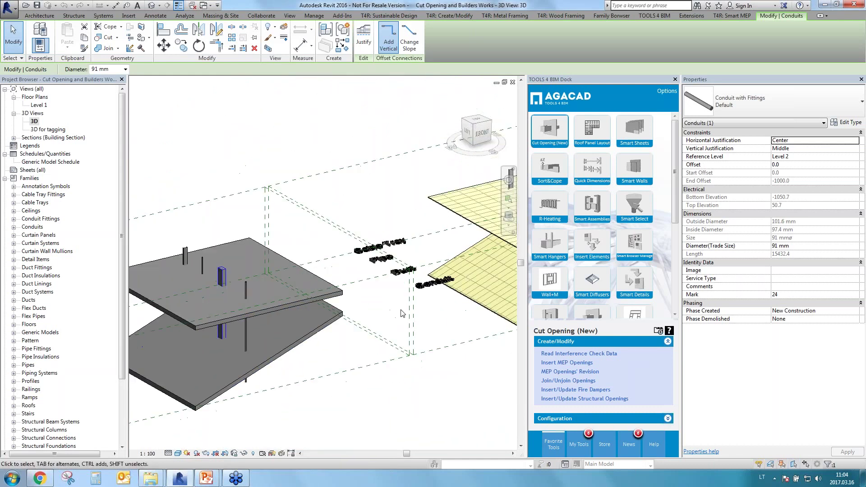
pyautogui.moveTo(401, 312); pyautogui.dragTo(440, 248, button='middle')
pyautogui.click(295, 307)
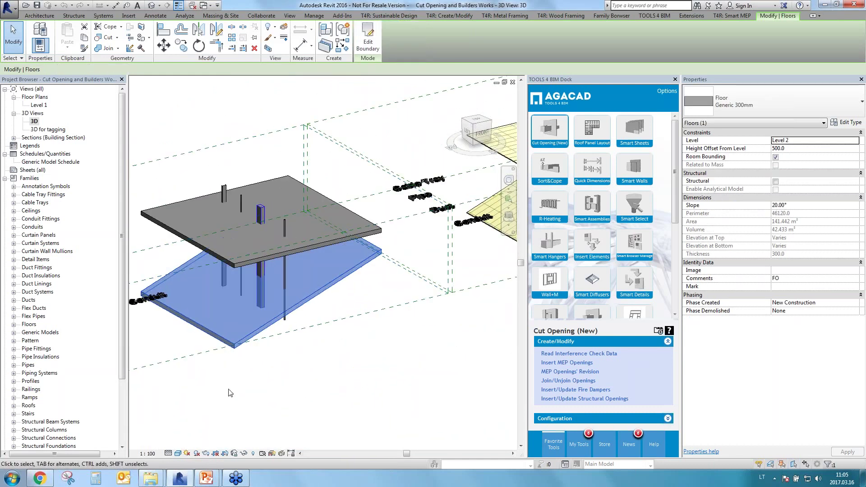
pyautogui.scroll(-3, 229, 389)
pyautogui.moveTo(240, 396); pyautogui.dragTo(356, 378, button='middle')
pyautogui.click(353, 371)
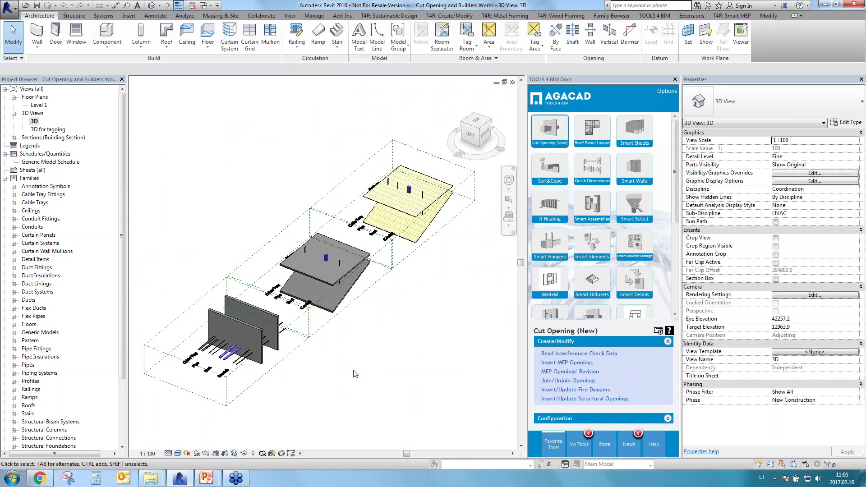
pyautogui.keyDown('shift'); pyautogui.moveTo(362, 364); pyautogui.dragTo(344, 357, button='middle'); pyautogui.keyUp('shift')
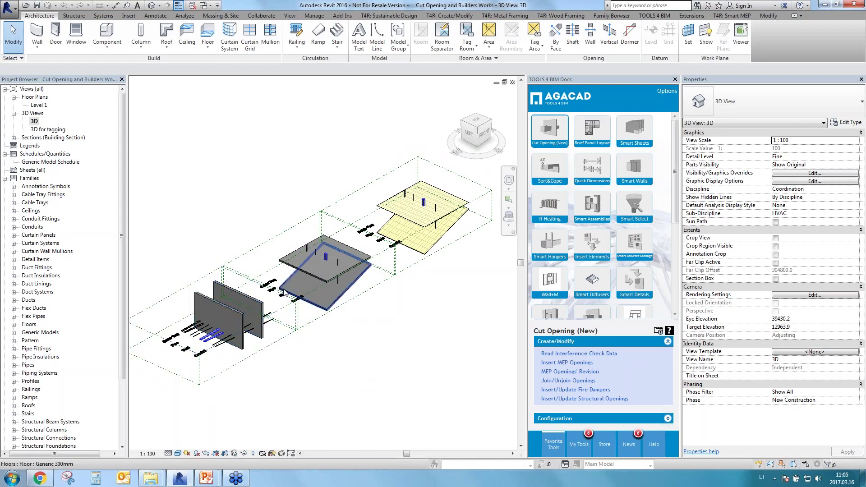
# Float the Coordinate tools over the 3D view and start an interference check.
pyautogui.click(261, 16)
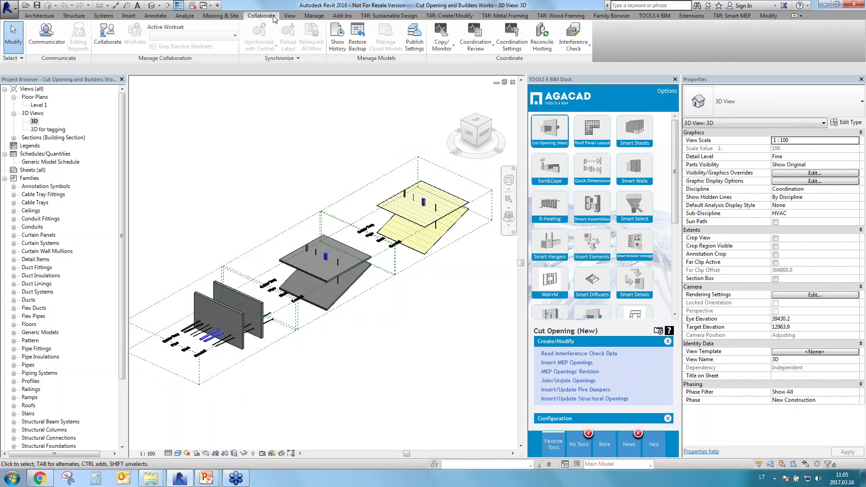
pyautogui.moveTo(457, 60); pyautogui.dragTo(230, 136)
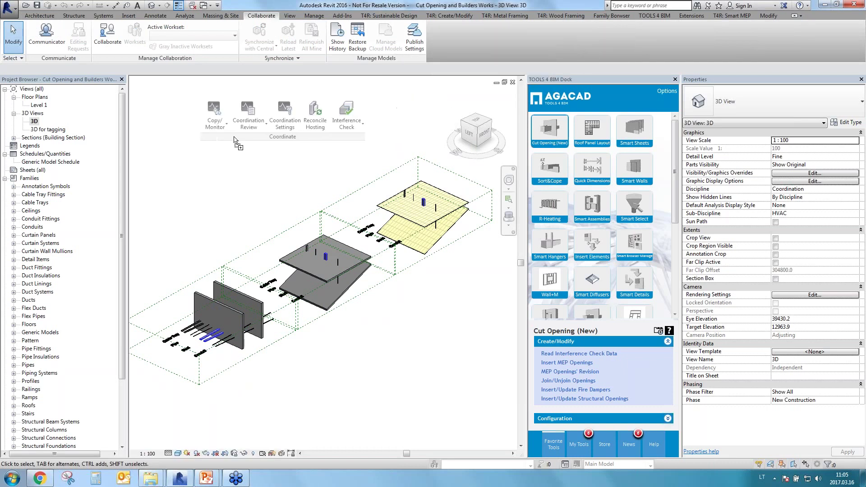
pyautogui.click(358, 129)
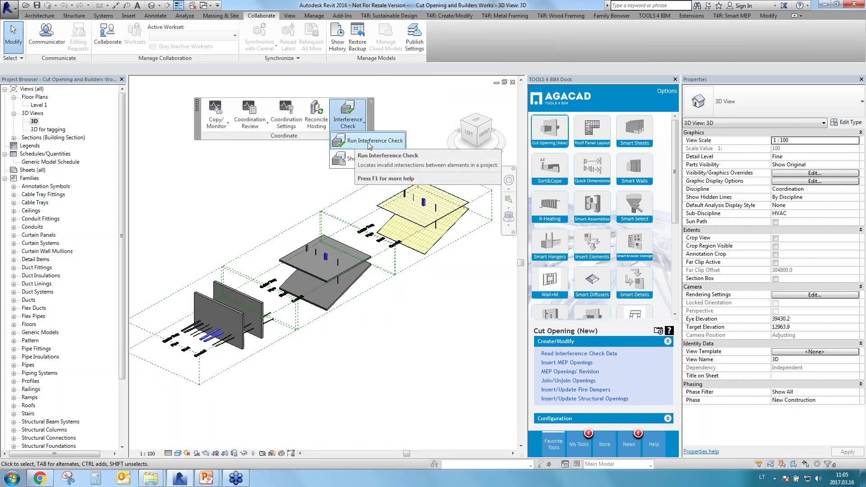
pyautogui.click(368, 143)
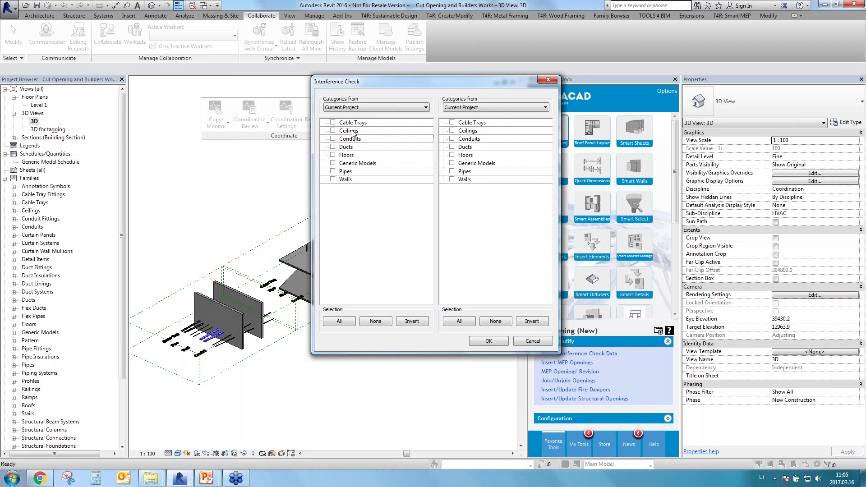
# Check cable trays, conduits, ducts and pipes against walls, floors and ceilings of the current project for interferences.
pyautogui.click(332, 123)
pyautogui.click(332, 139)
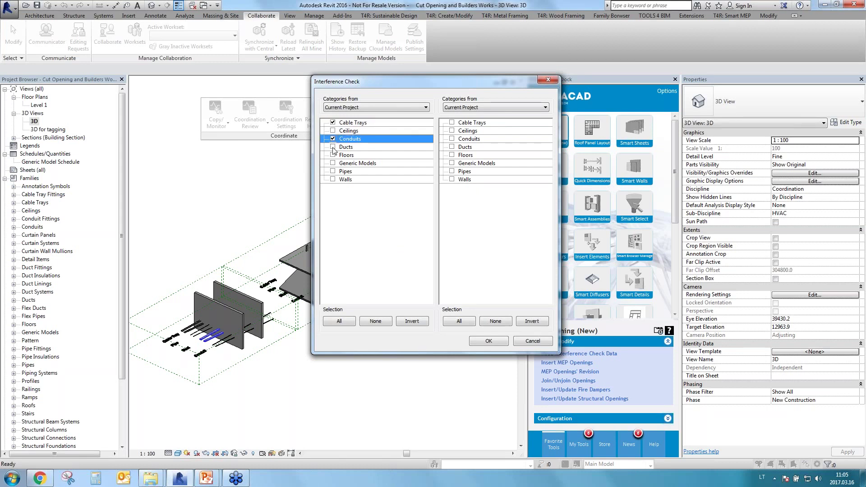
pyautogui.click(333, 147)
pyautogui.click(333, 171)
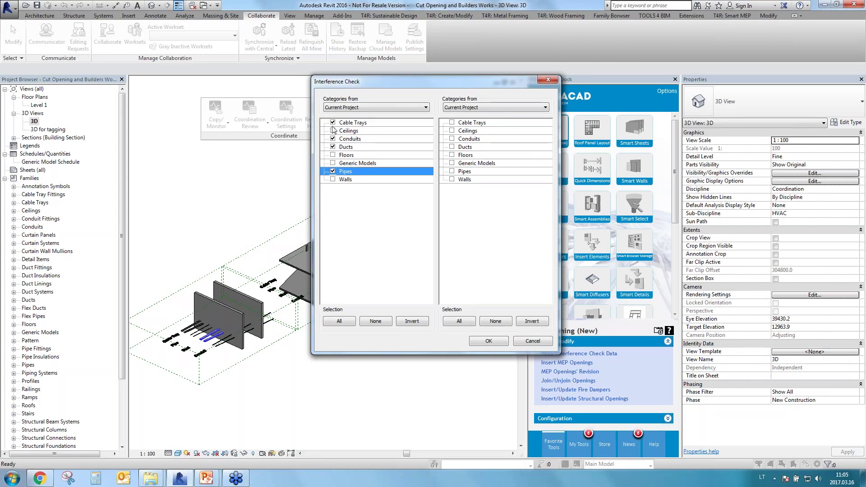
pyautogui.click(452, 179)
pyautogui.click(452, 155)
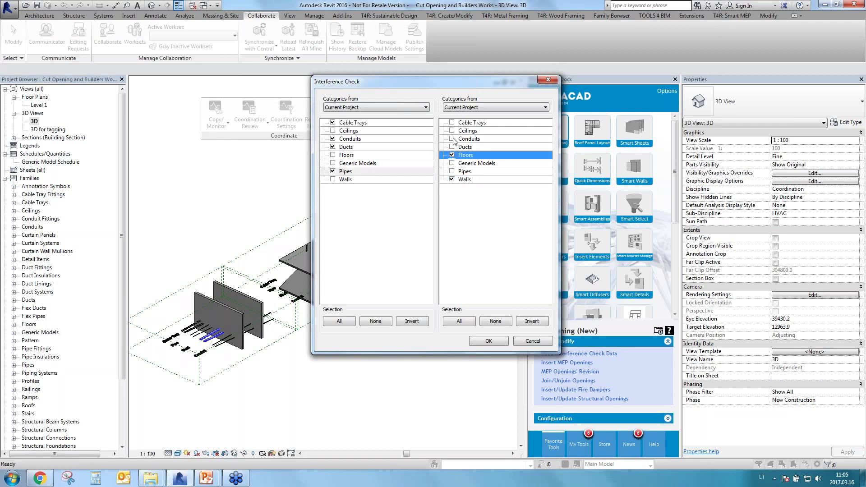
pyautogui.click(452, 131)
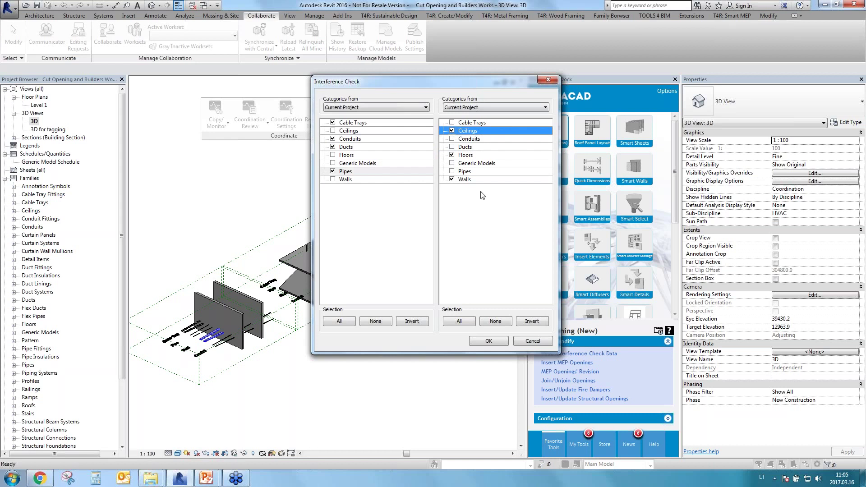
pyautogui.click(487, 342)
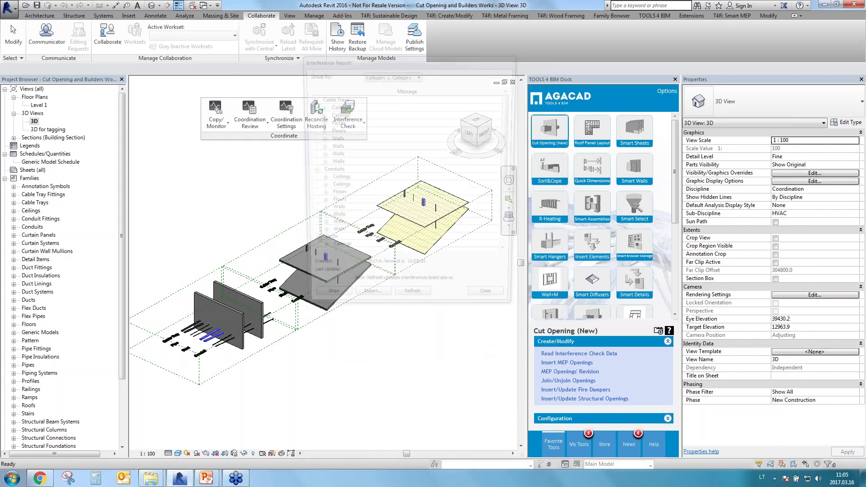
# Try to export the interference report and close it.
pyautogui.moveTo(510, 115); pyautogui.dragTo(530, 119)
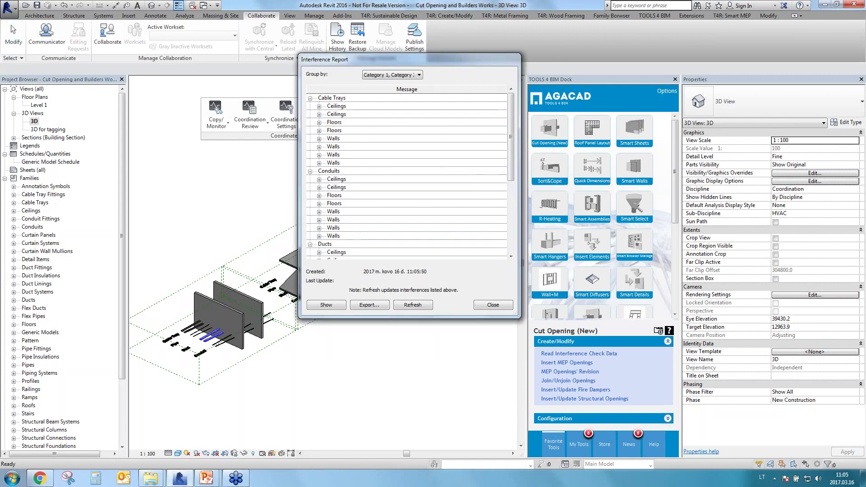
pyautogui.moveTo(510, 135); pyautogui.dragTo(534, 121)
pyautogui.click(377, 305)
pyautogui.click(375, 305)
pyautogui.click(488, 305)
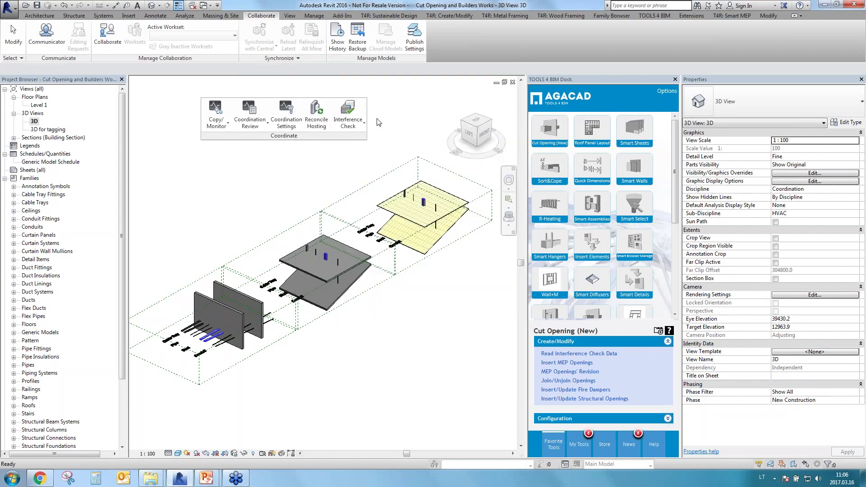
# Start a new interference check with pipes, ducts, cable trays and conduits of the current project as the first category set.
pyautogui.click(348, 116)
pyautogui.click(421, 131)
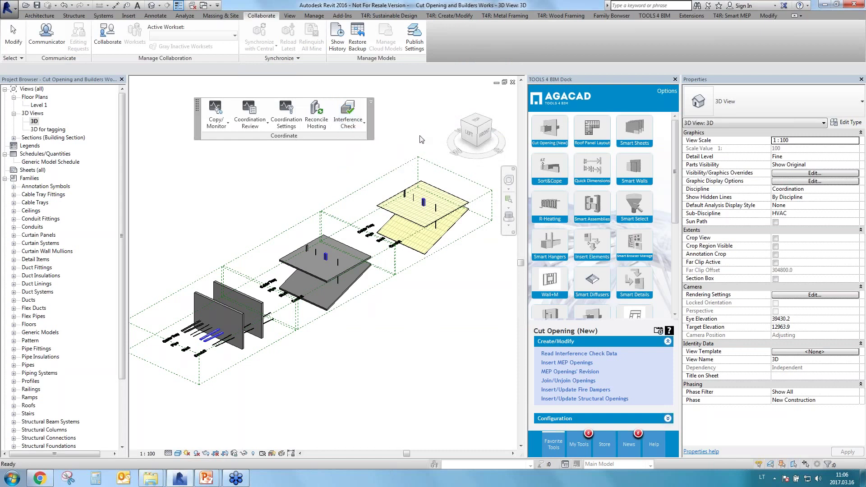
pyautogui.keyDown('shift'); pyautogui.moveTo(270, 206); pyautogui.dragTo(296, 235, button='middle'); pyautogui.keyUp('shift')
pyautogui.click(356, 127)
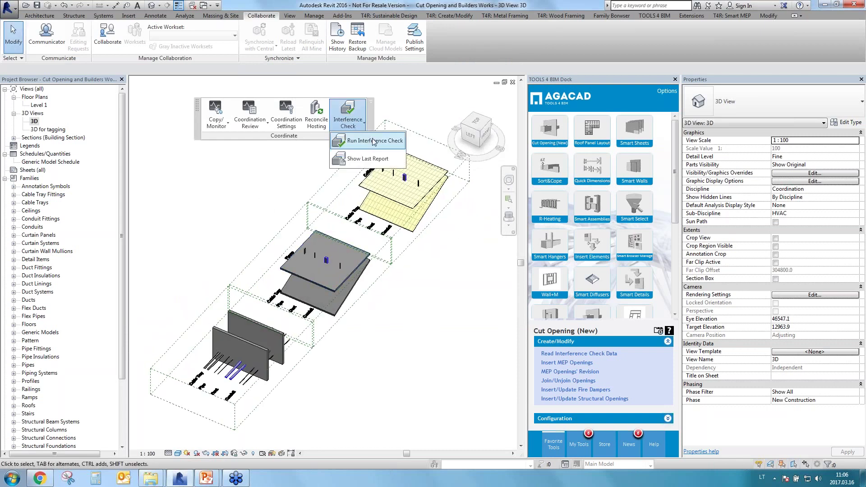
pyautogui.click(370, 142)
pyautogui.click(332, 171)
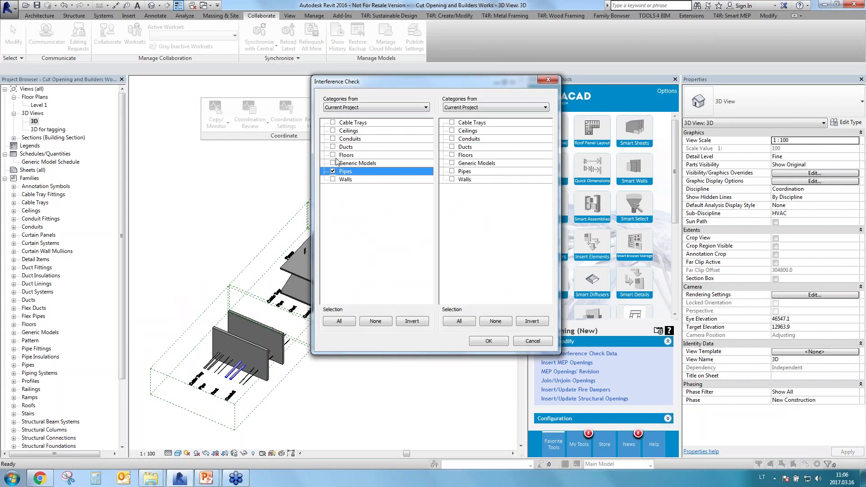
pyautogui.click(333, 147)
pyautogui.click(333, 131)
pyautogui.click(333, 122)
pyautogui.click(333, 139)
# Choose walls, ceilings and floors as the second category set and run the interference check.
pyautogui.click(452, 179)
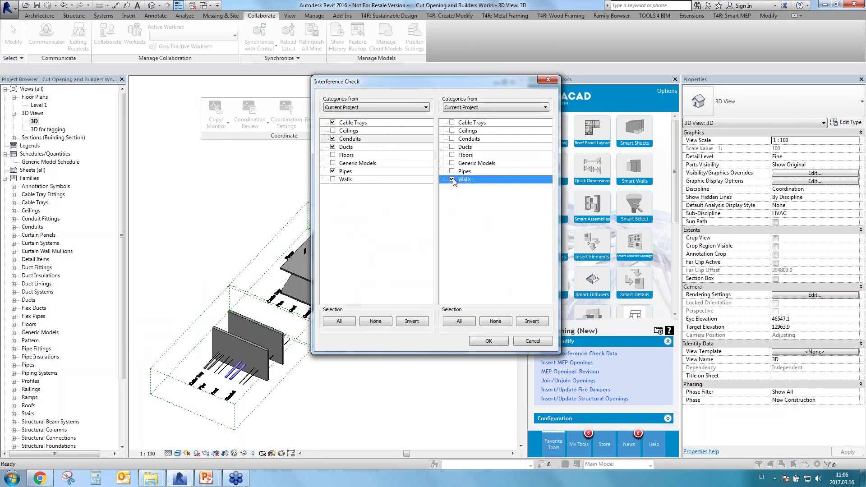
pyautogui.click(452, 131)
pyautogui.click(452, 155)
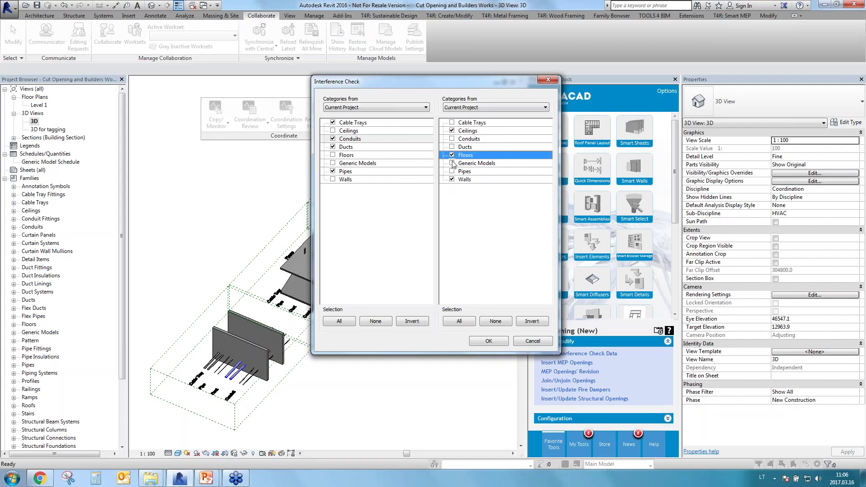
pyautogui.click(484, 342)
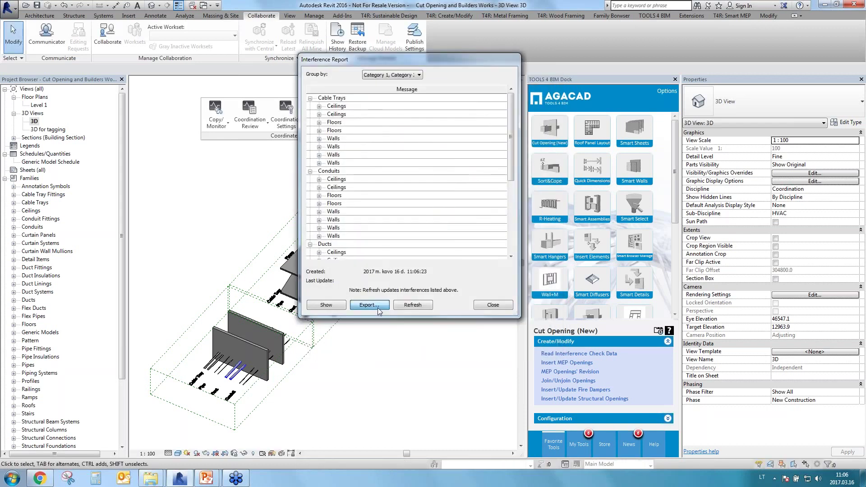
# Export the interference report to the Desktop as the HTML file Cut Opening and Builders Works, overwriting the existing one, and close the report.
pyautogui.click(369, 305)
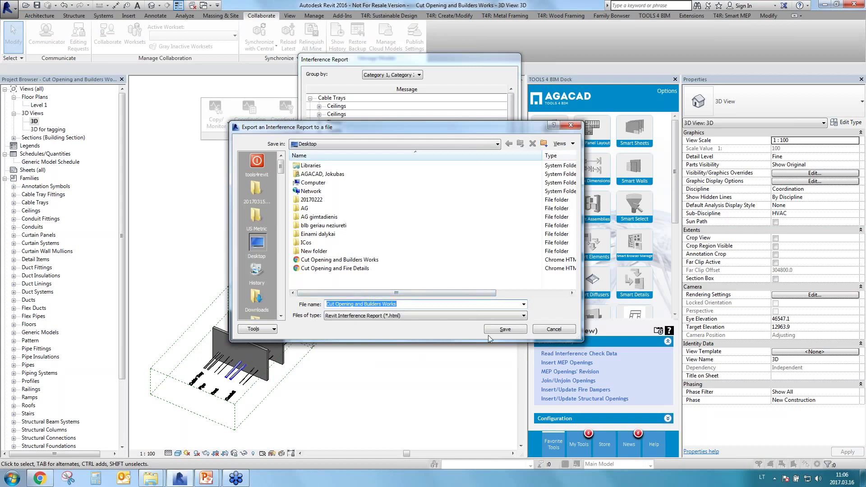
pyautogui.click(488, 333)
pyautogui.click(474, 213)
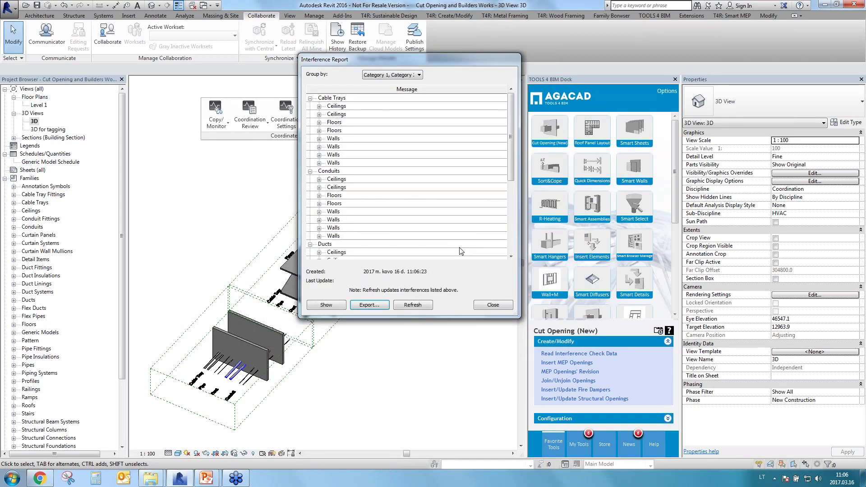
pyautogui.click(502, 305)
pyautogui.keyDown('shift'); pyautogui.moveTo(429, 335); pyautogui.dragTo(403, 321, button='middle'); pyautogui.keyUp('shift')
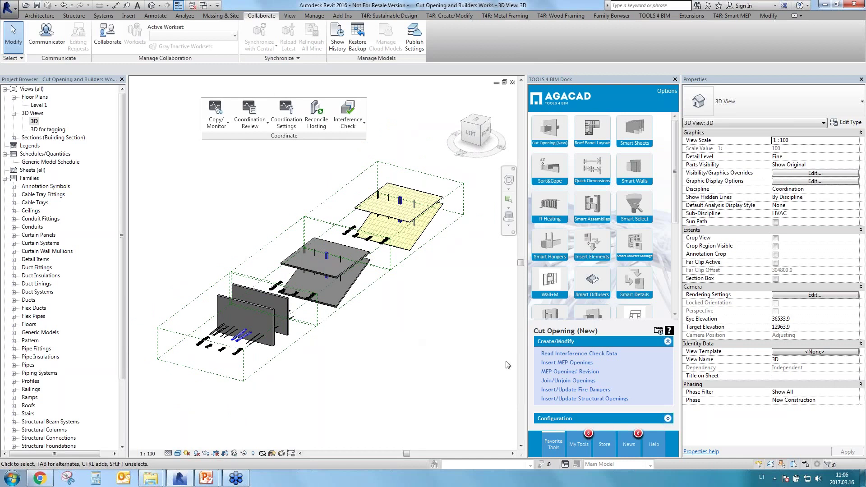
pyautogui.keyDown('shift'); pyautogui.moveTo(499, 371); pyautogui.dragTo(476, 382, button='middle'); pyautogui.keyUp('shift')
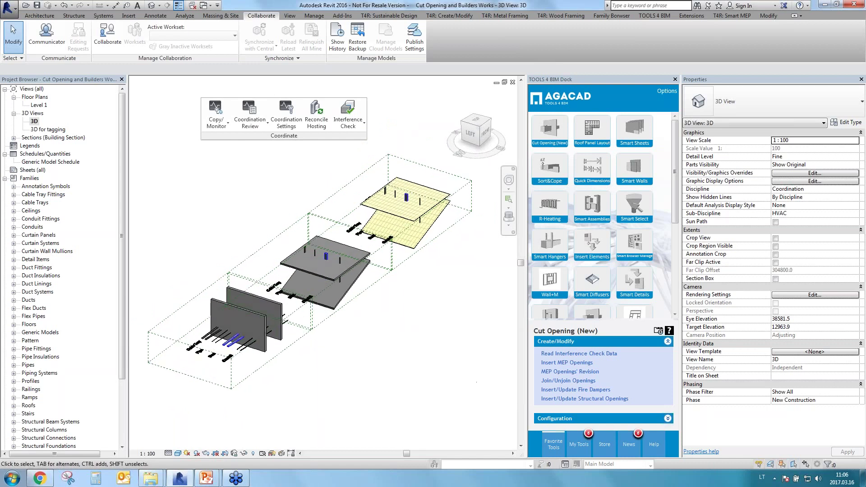
# Open the MEP openings configuration and examine the cut offset settings for rectangular ducts, conduits and other pipes, including the available opening shapes.
pyautogui.click(547, 417)
pyautogui.click(553, 407)
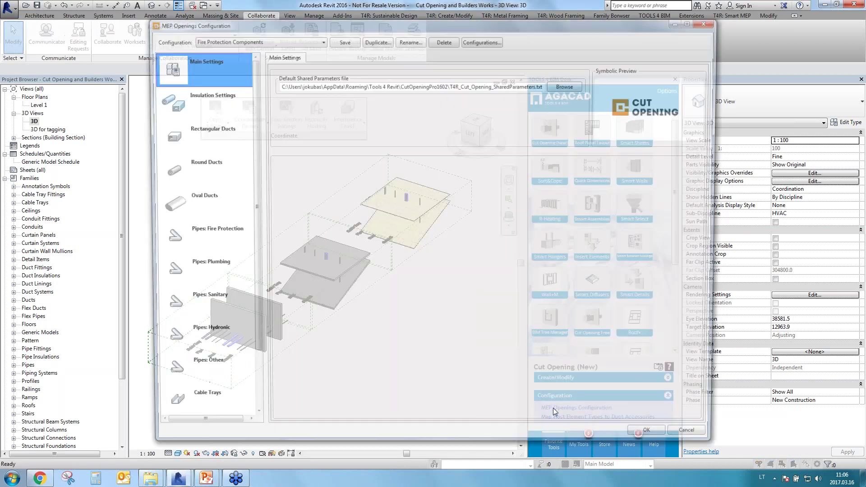
pyautogui.moveTo(251, 148); pyautogui.dragTo(261, 205)
pyautogui.click(187, 67)
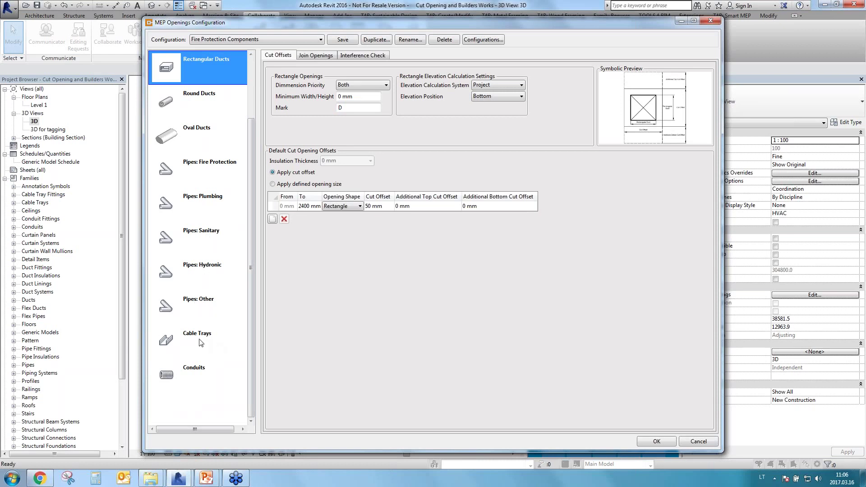
pyautogui.click(194, 372)
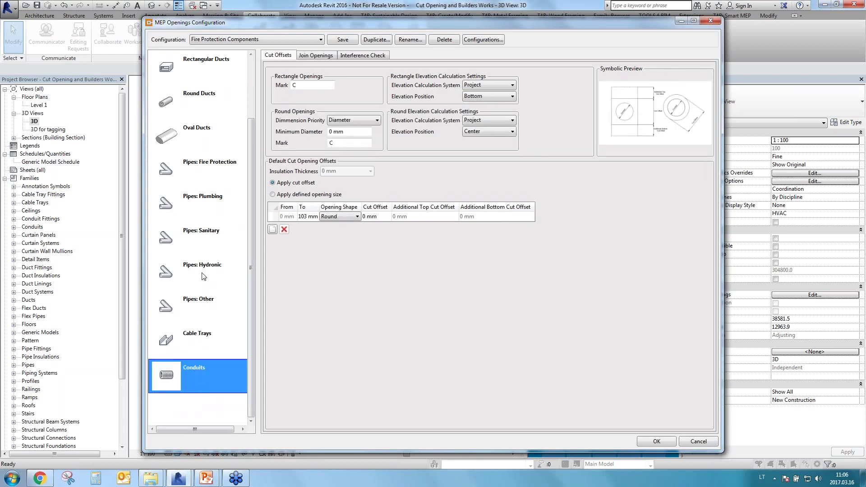
pyautogui.click(202, 301)
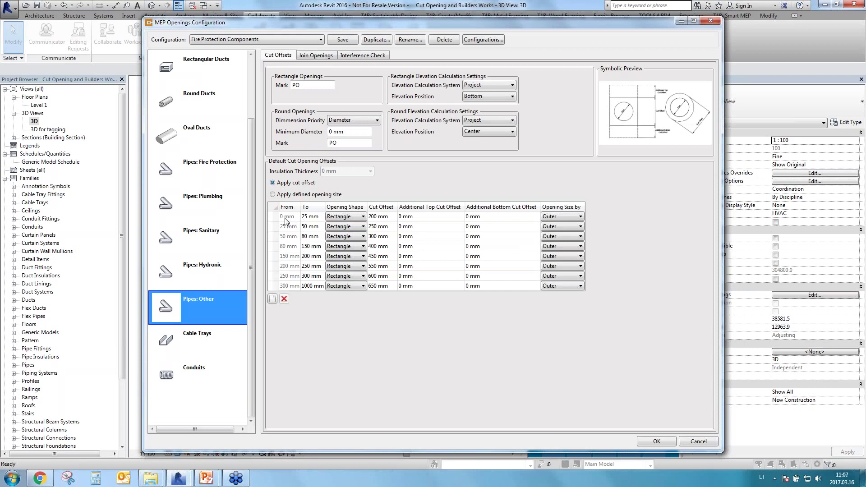
pyautogui.click(351, 218)
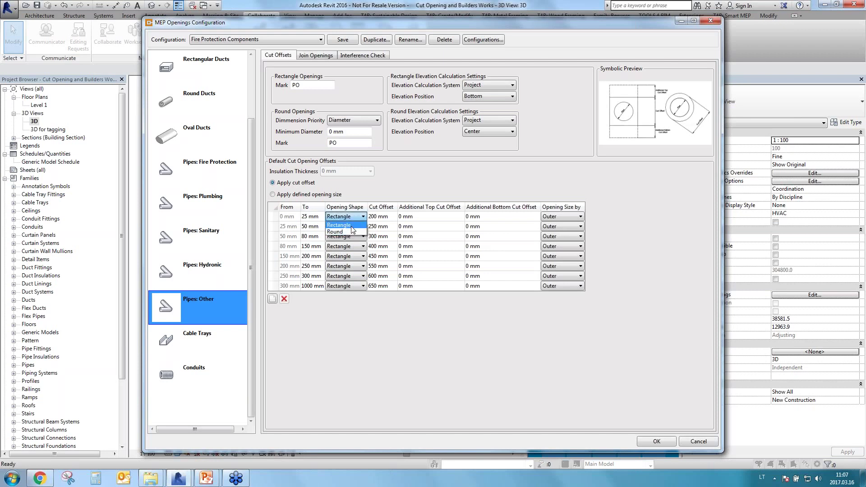
pyautogui.click(362, 217)
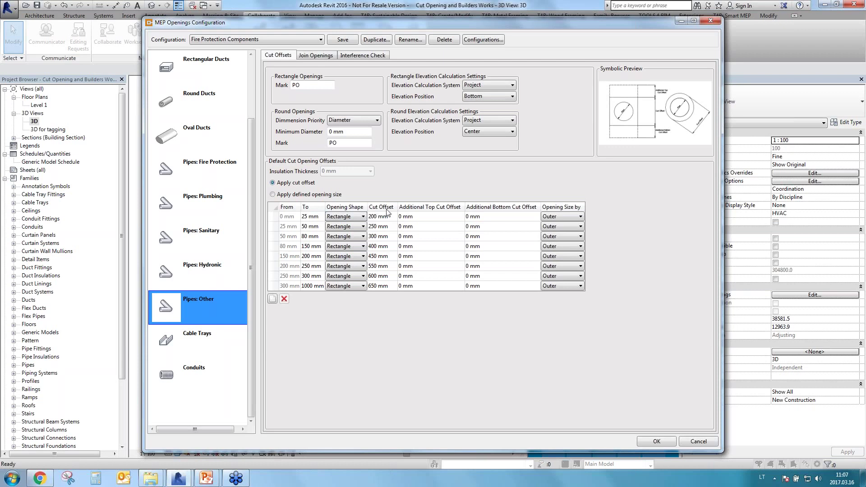
# Examine the defined opening size, join openings and interference check settings for other pipes, and close the MEP openings configuration.
pyautogui.click(293, 197)
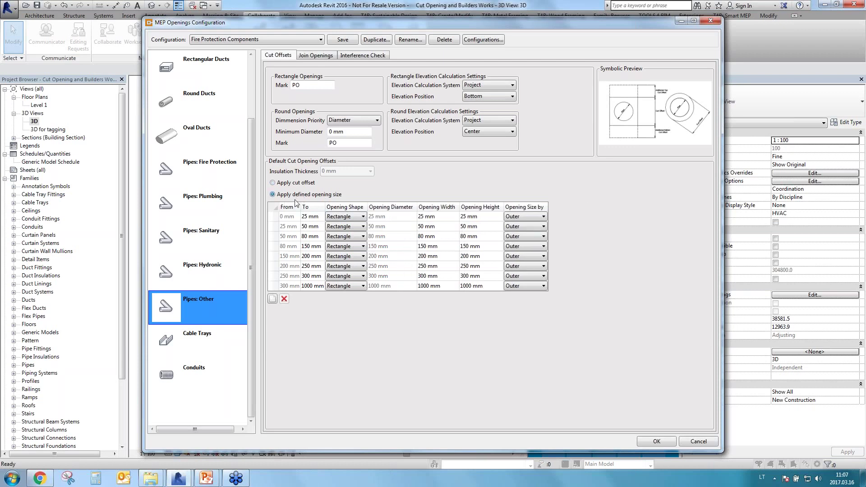
pyautogui.click(272, 183)
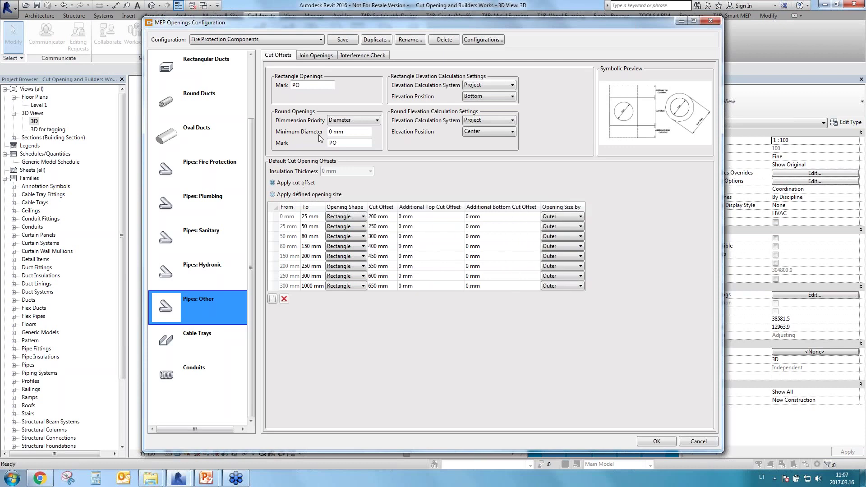
pyautogui.click(335, 59)
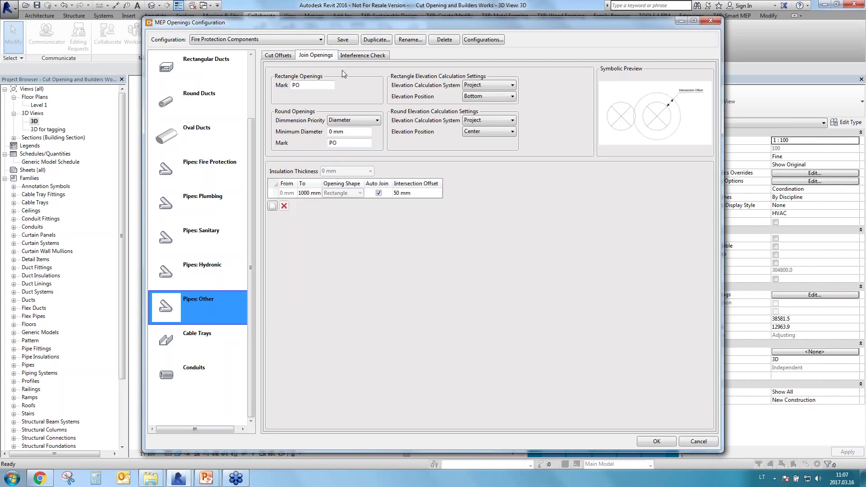
pyautogui.moveTo(624, 112)
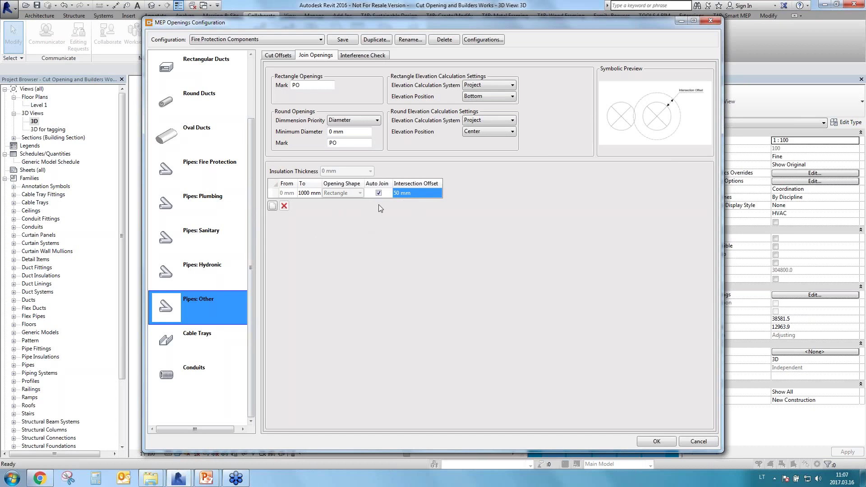
pyautogui.click(351, 194)
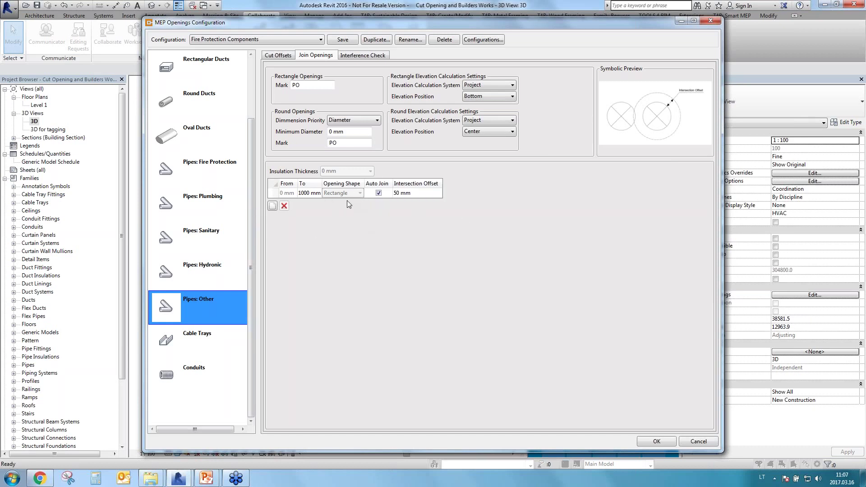
pyautogui.click(373, 57)
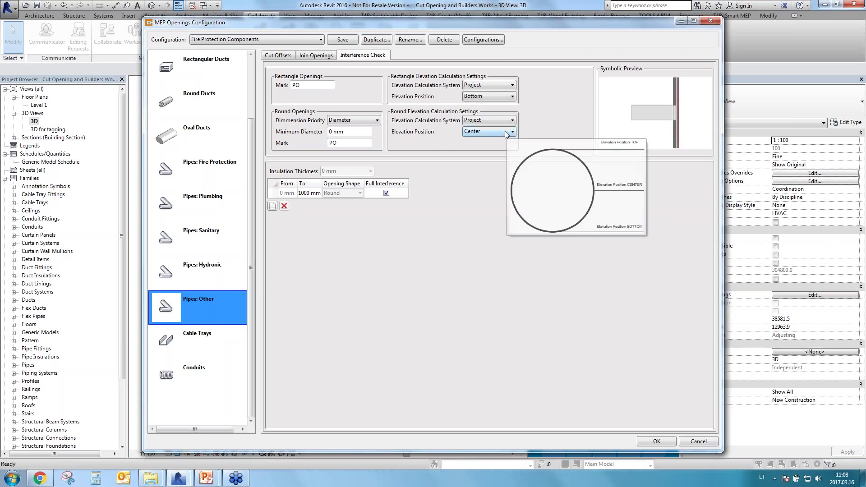
pyautogui.scroll(2, 253, 167)
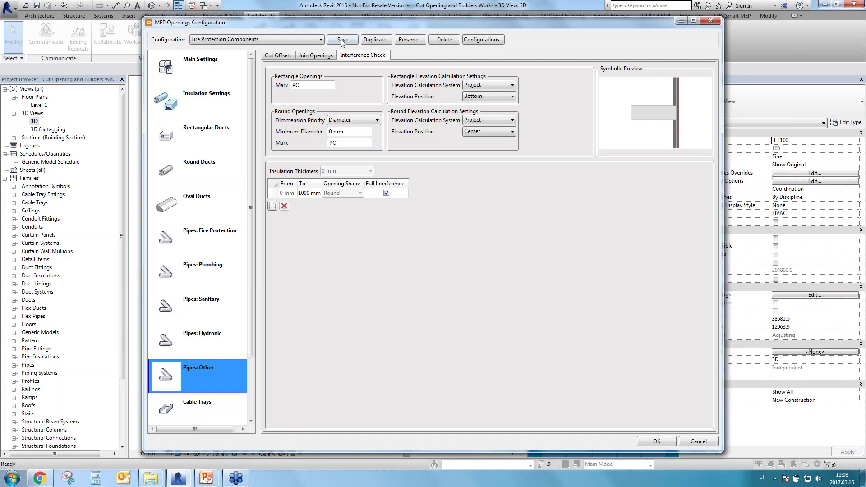
pyautogui.click(658, 442)
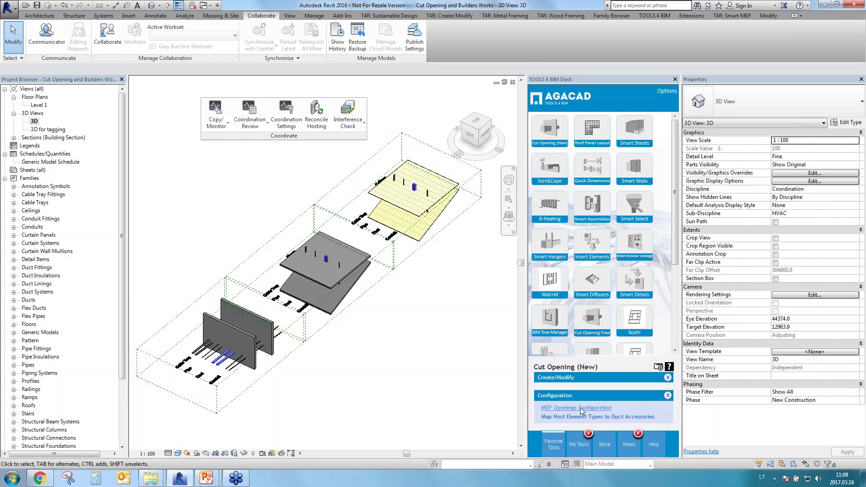
# Start reading interference check data and load the HTML report Cut Opening and Builders Works from the Desktop.
pyautogui.click(565, 378)
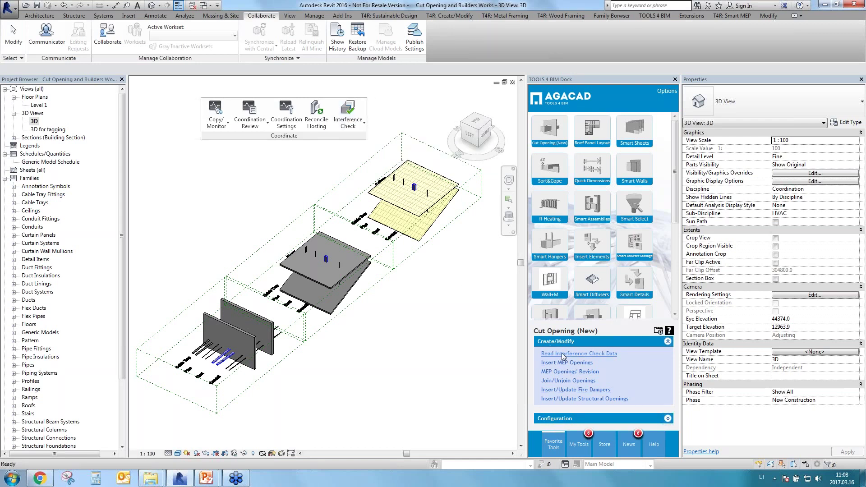
pyautogui.click(604, 355)
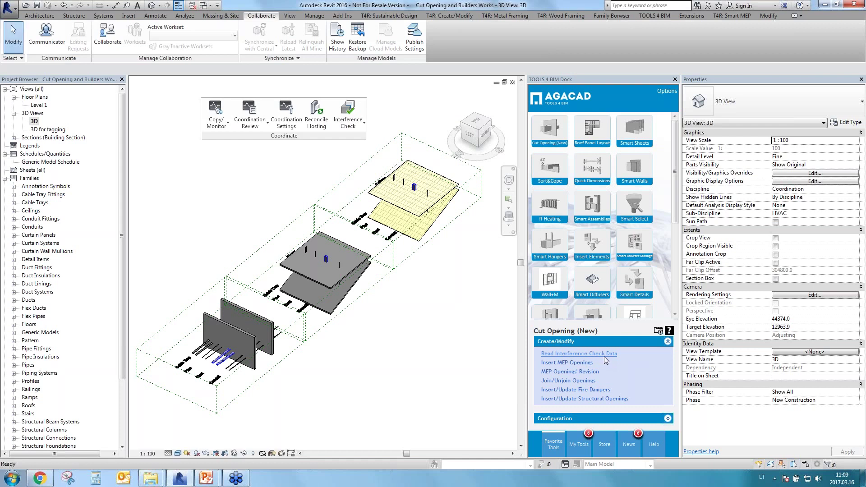
pyautogui.click(599, 182)
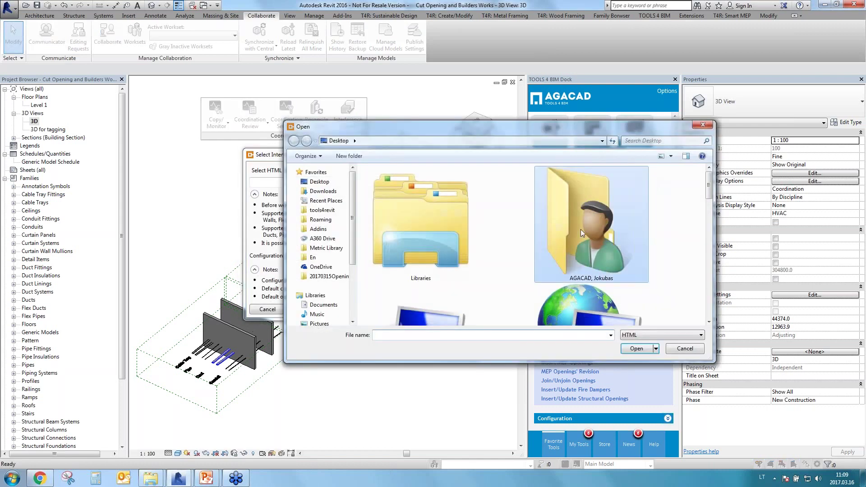
pyautogui.scroll(-2, 581, 229)
pyautogui.click(600, 191)
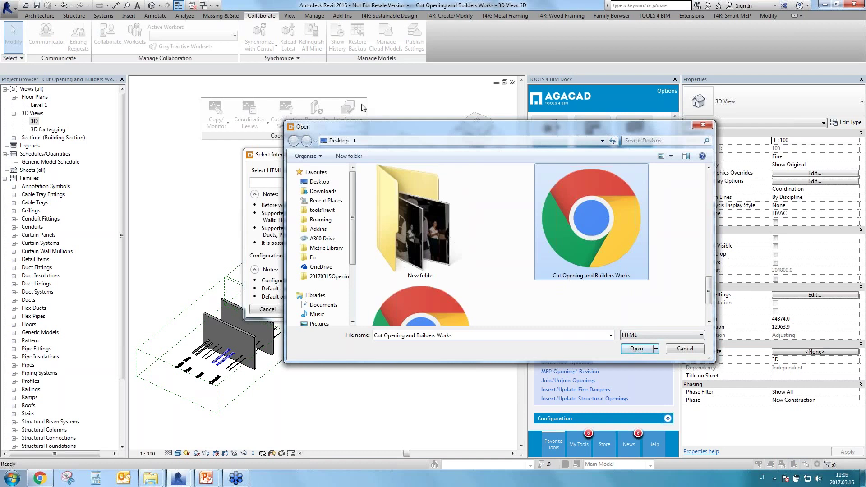
pyautogui.click(636, 349)
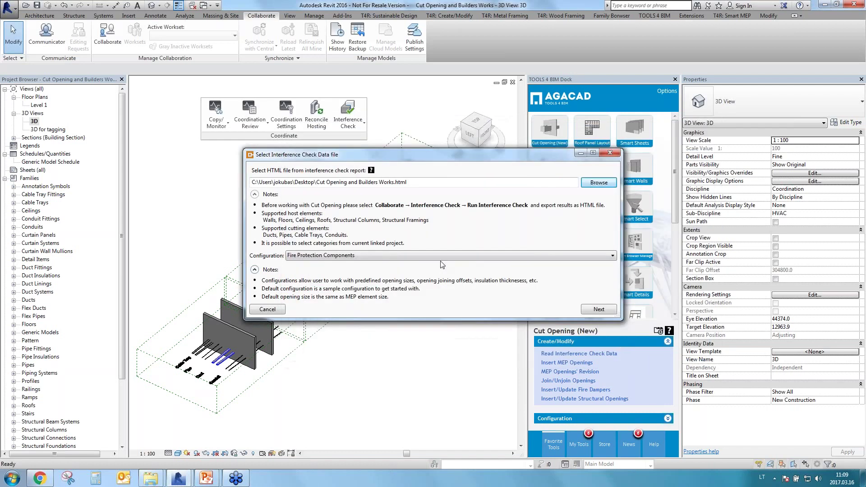
# Choose Default Configuration for the interference check data and continue to the data table.
pyautogui.click(337, 258)
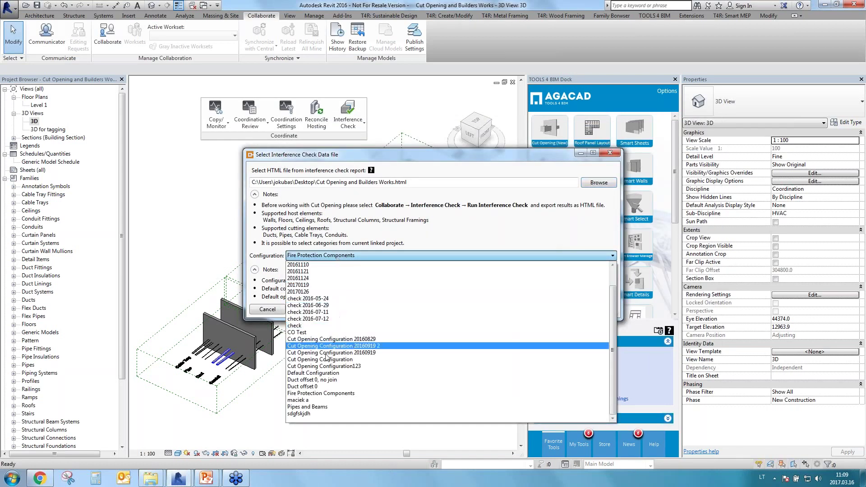
pyautogui.click(316, 372)
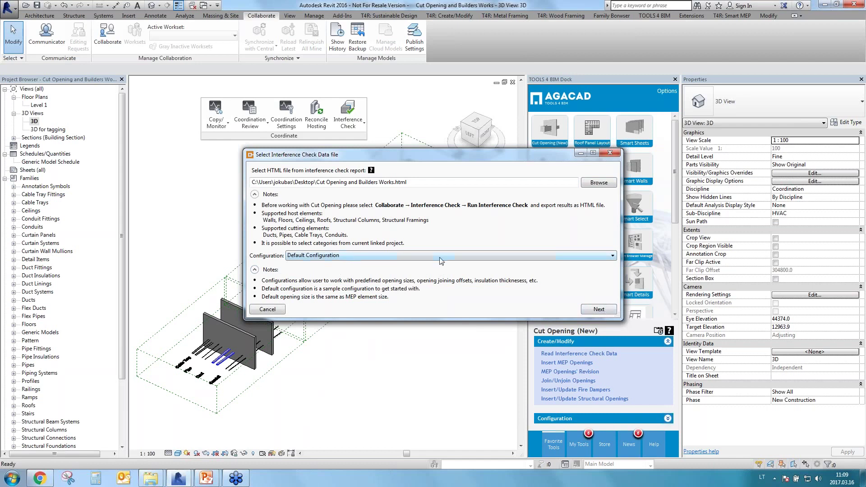
pyautogui.click(599, 309)
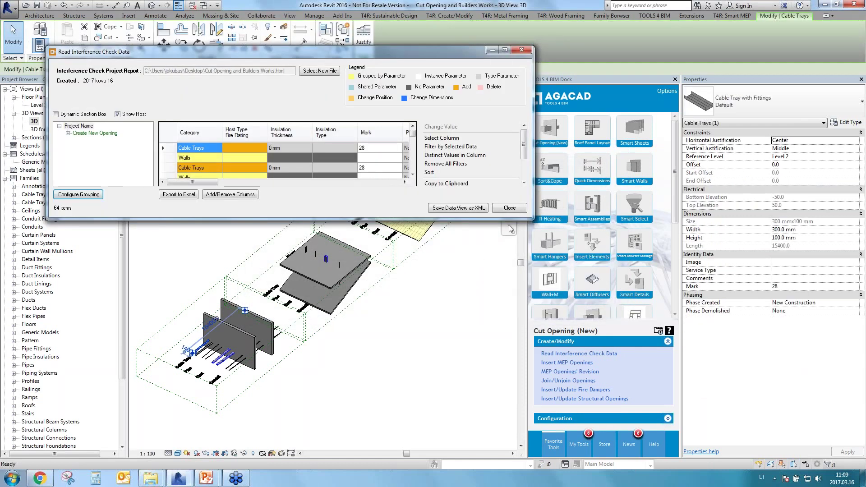
# Enlarge the interference data window and examine the clashing elements with their cut offsets and additional top and bottom cut offsets.
pyautogui.moveTo(530, 217); pyautogui.dragTo(715, 441)
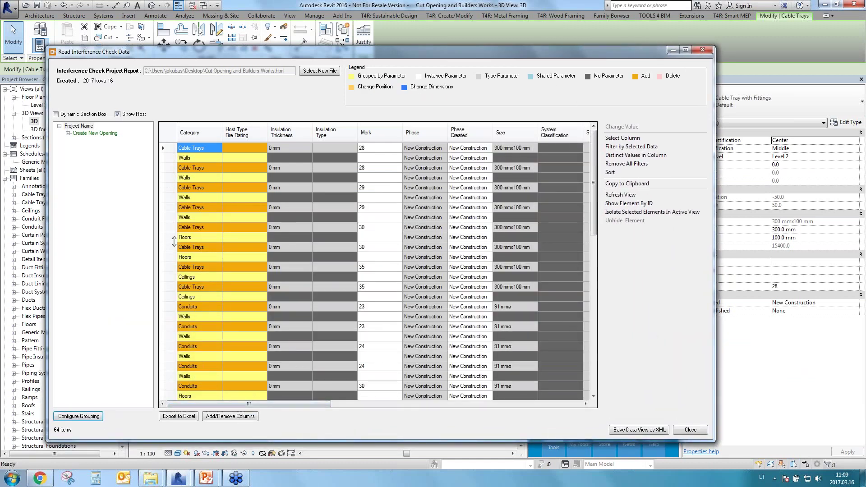
pyautogui.click(193, 169)
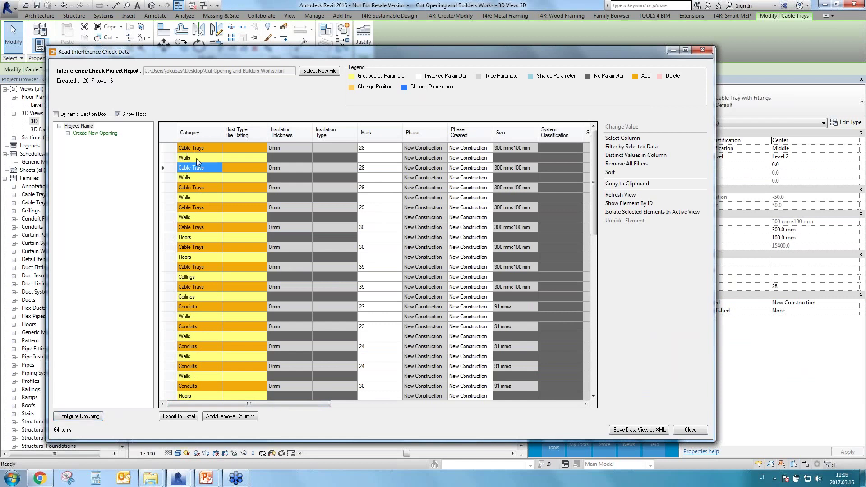
pyautogui.click(198, 159)
pyautogui.moveTo(252, 404); pyautogui.dragTo(361, 405)
pyautogui.moveTo(501, 178); pyautogui.dragTo(499, 277)
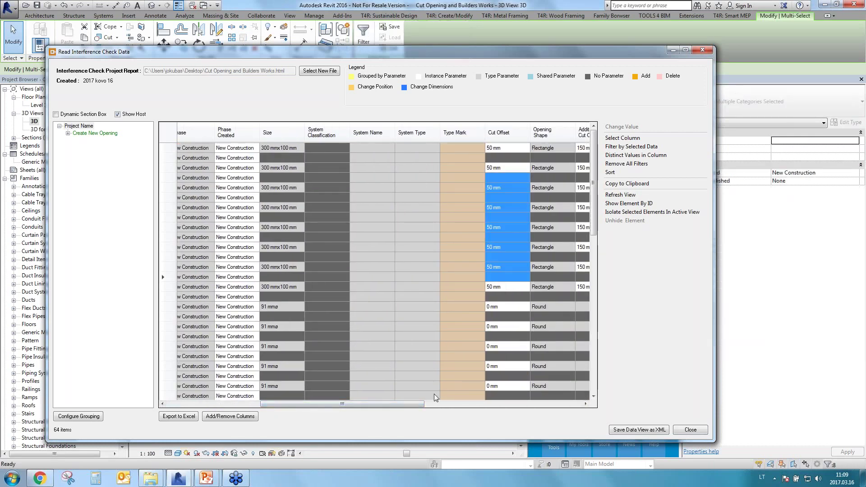
pyautogui.moveTo(409, 405); pyautogui.dragTo(445, 406)
pyautogui.moveTo(509, 148); pyautogui.dragTo(511, 188)
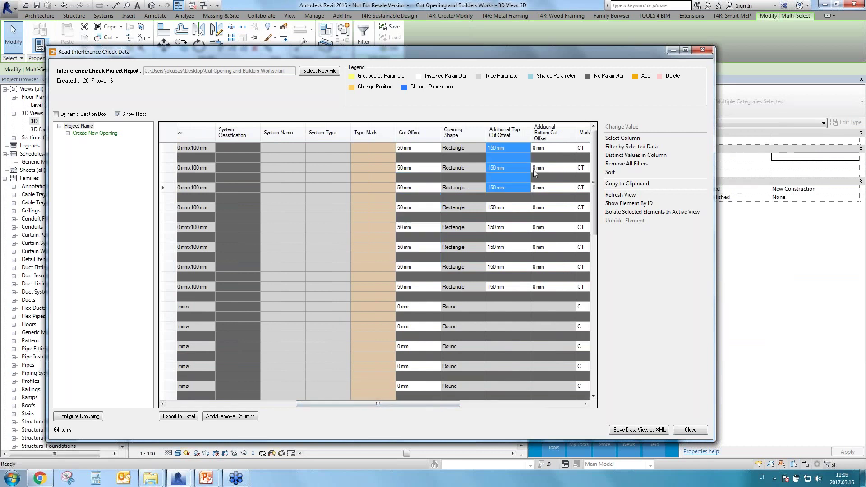
pyautogui.moveTo(548, 148); pyautogui.dragTo(551, 210)
pyautogui.moveTo(415, 405); pyautogui.dragTo(467, 405)
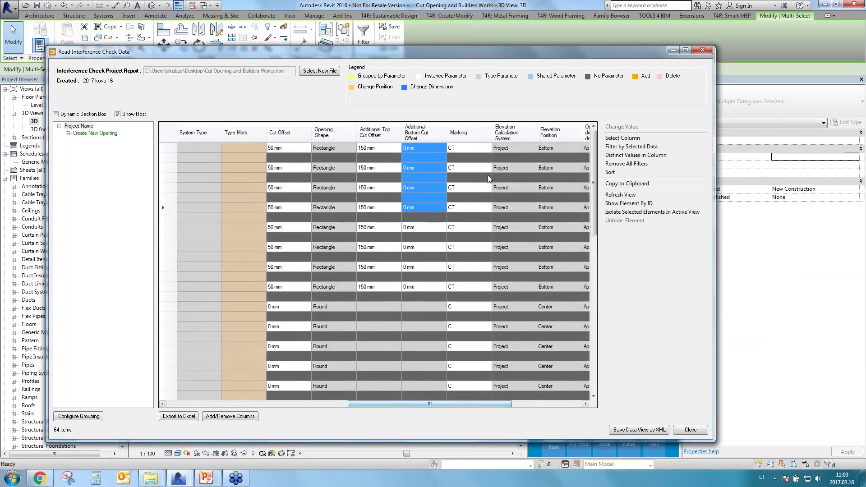
# Examine the opening markings assigned to the cable trays, conduits and ducts in the interference data.
pyautogui.moveTo(477, 148); pyautogui.dragTo(473, 397)
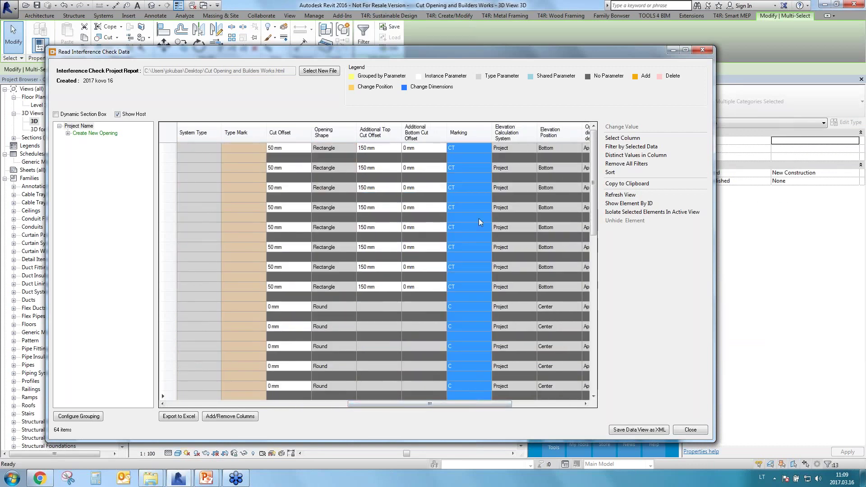
pyautogui.click(459, 148)
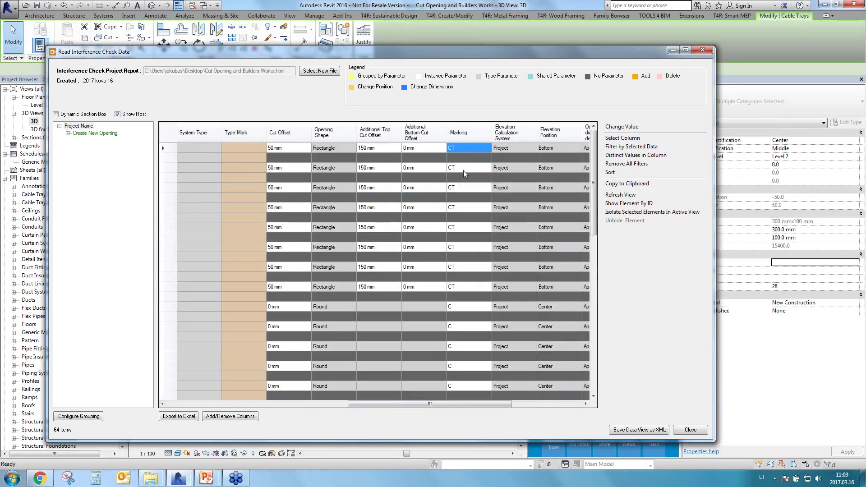
pyautogui.click(461, 307)
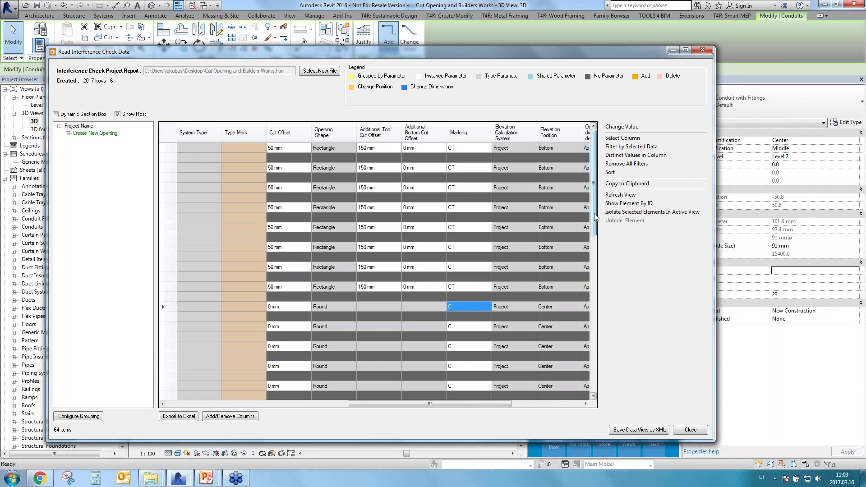
pyautogui.scroll(-2, 595, 217)
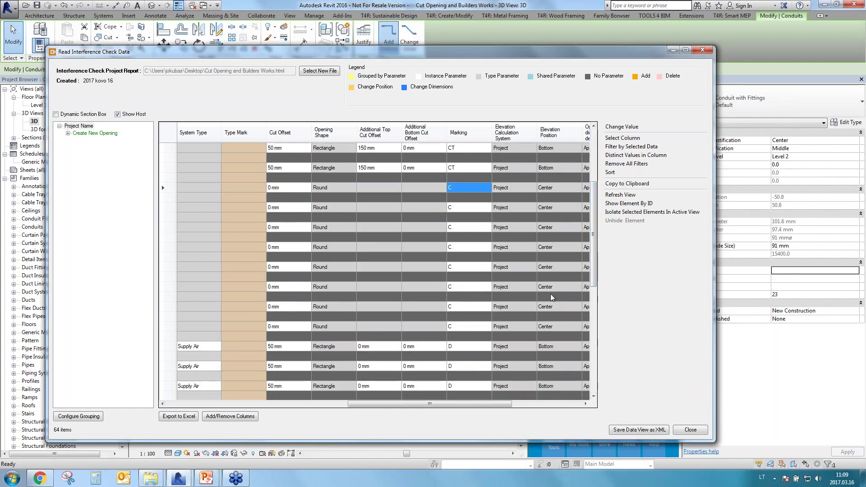
pyautogui.click(460, 346)
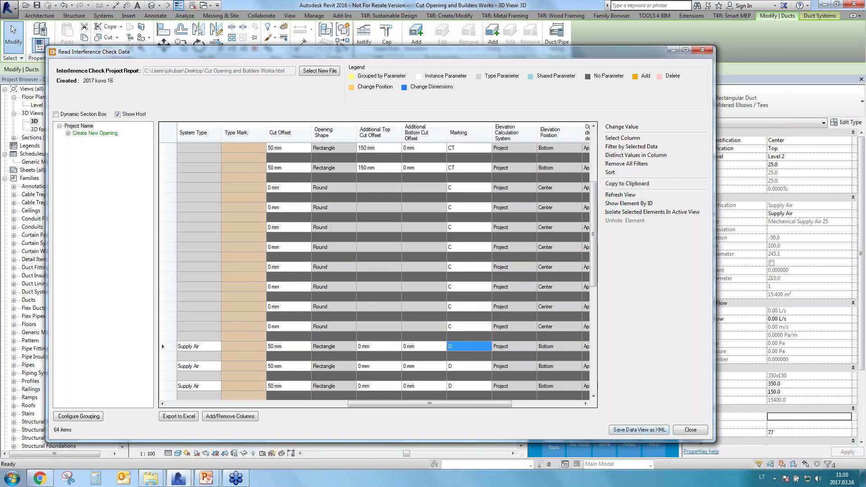
# Save the interference data view to the Desktop as xml.xml, replacing the existing file, and clear the element selection in the 3D view.
pyautogui.click(639, 430)
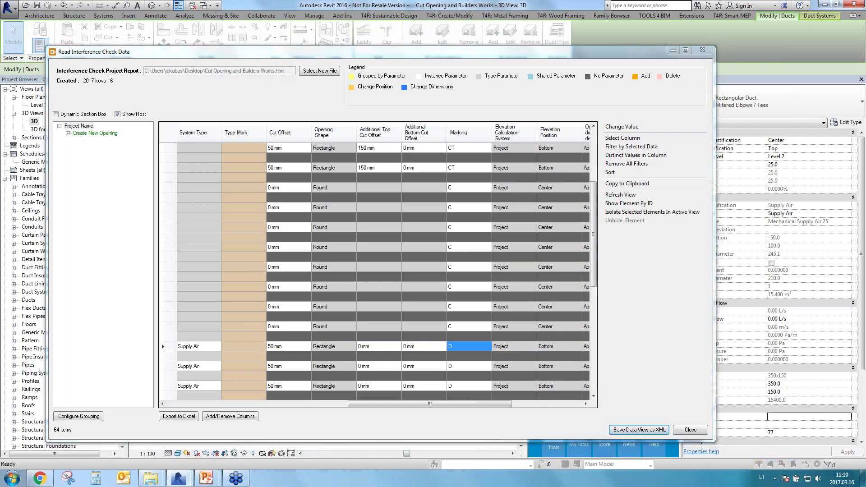
pyautogui.write('xml')
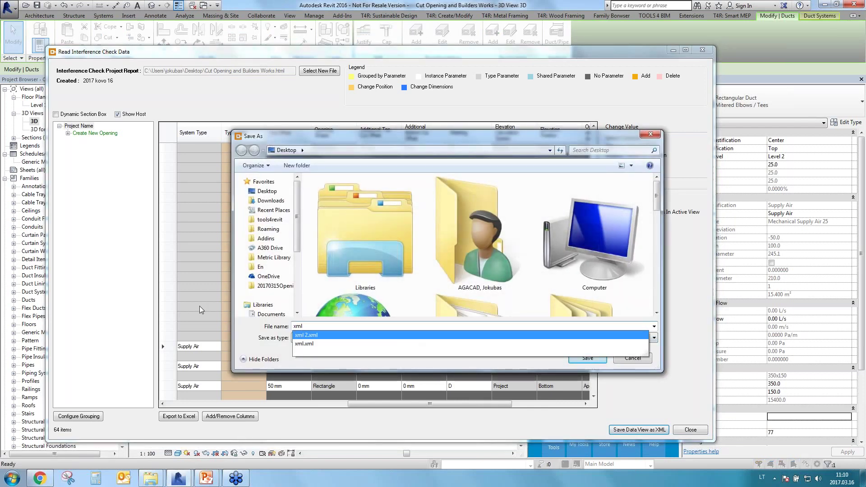
pyautogui.click(305, 343)
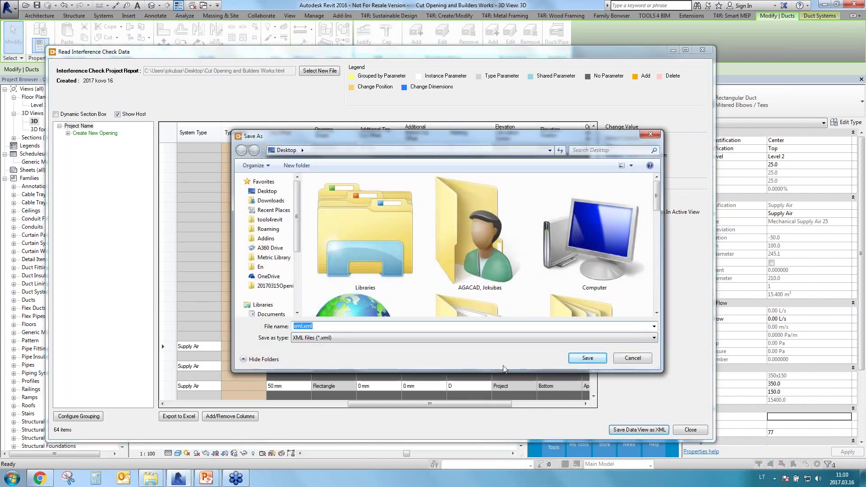
pyautogui.click(577, 358)
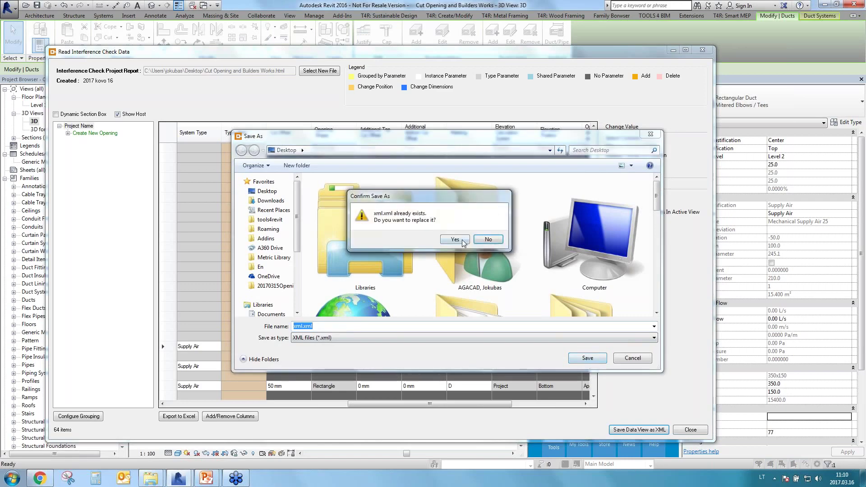
pyautogui.click(454, 240)
pyautogui.click(507, 257)
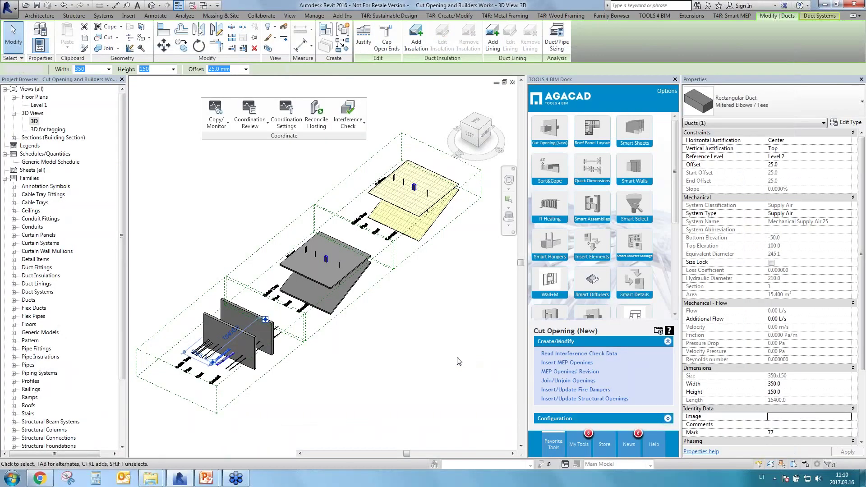
pyautogui.click(459, 361)
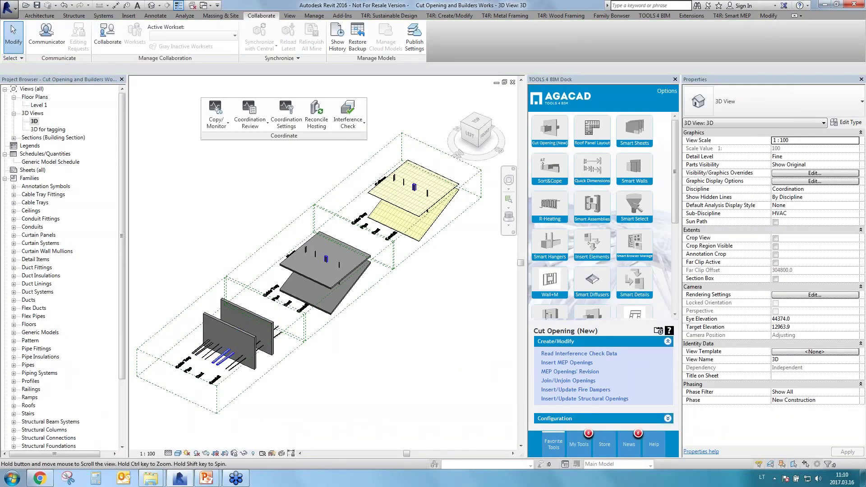
# Start inserting MEP openings using the xml interference check report from the Desktop and continue to the openings table.
pyautogui.click(553, 363)
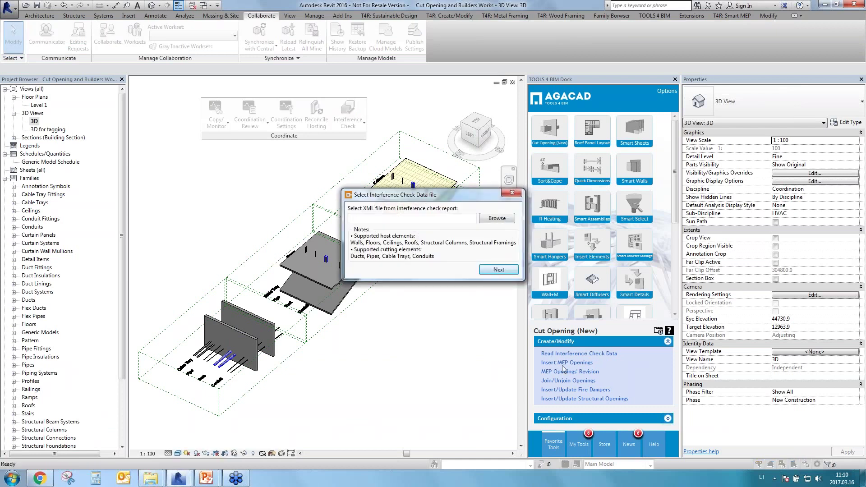
pyautogui.click(497, 218)
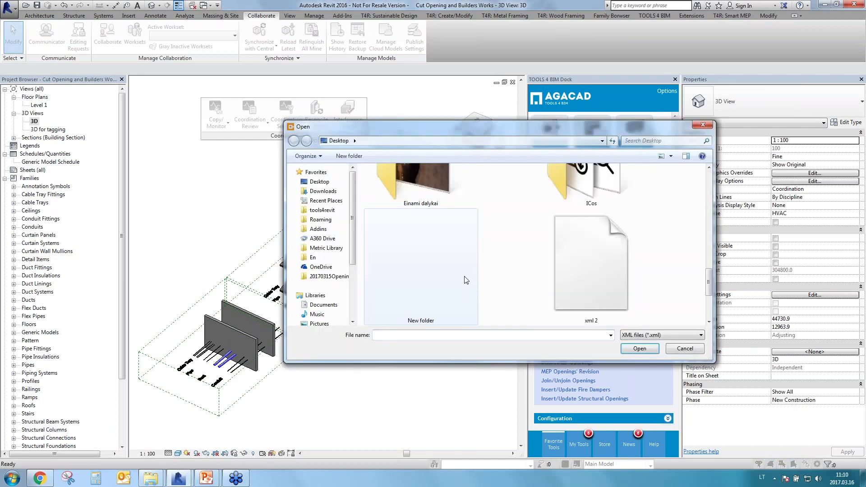
pyautogui.click(449, 281)
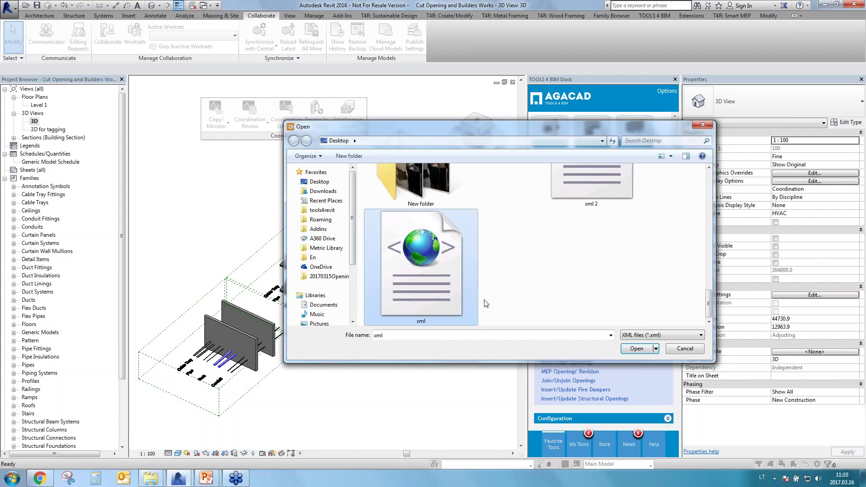
pyautogui.moveTo(574, 128); pyautogui.dragTo(346, 156)
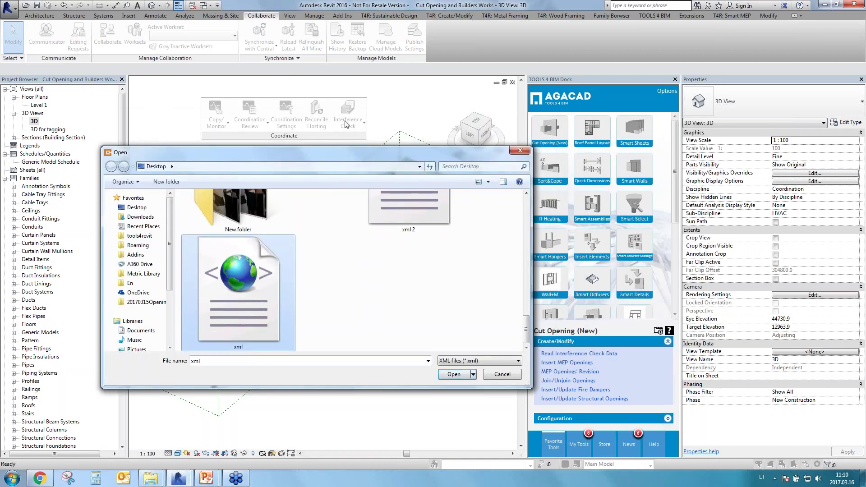
pyautogui.click(452, 375)
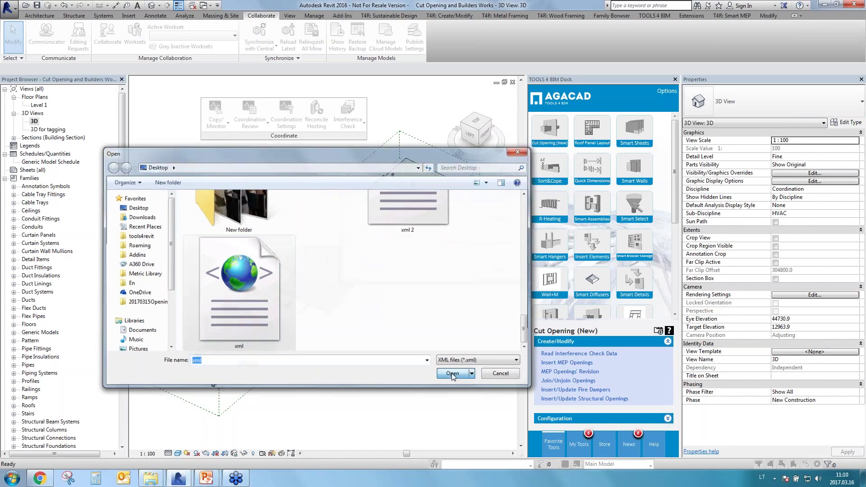
pyautogui.click(491, 295)
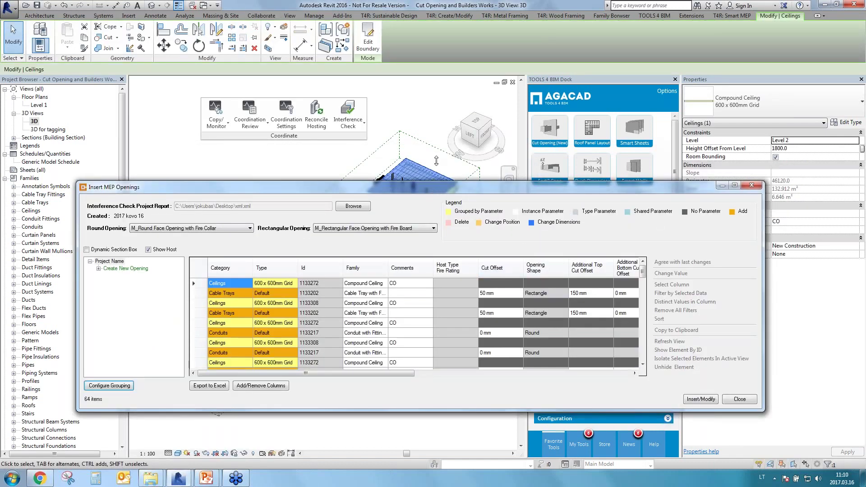
# Enlarge the Insert MEP Openings window and review the new openings grouped under Ceilings and Floors with their elements in the model.
pyautogui.moveTo(436, 161); pyautogui.dragTo(437, 92)
pyautogui.moveTo(643, 210)
pyautogui.mouseDown()
pyautogui.moveTo(646, 391)
pyautogui.moveTo(648, 201)
pyautogui.mouseUp()
pyautogui.click(99, 180)
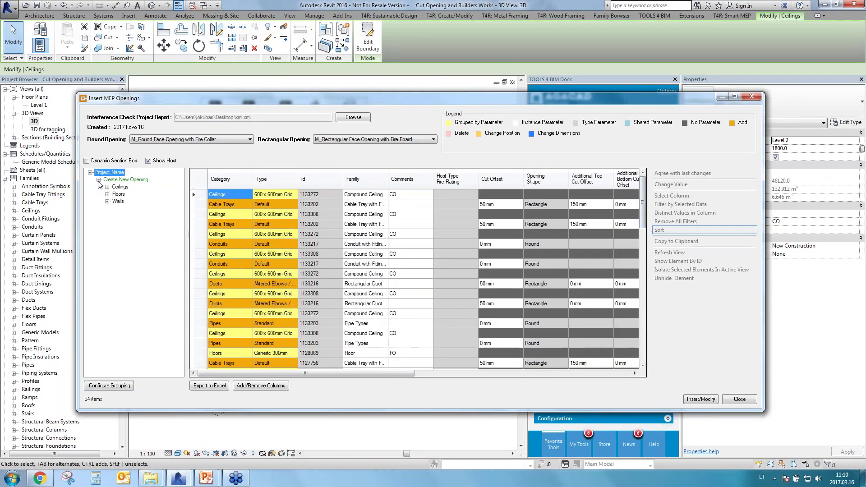
pyautogui.click(119, 187)
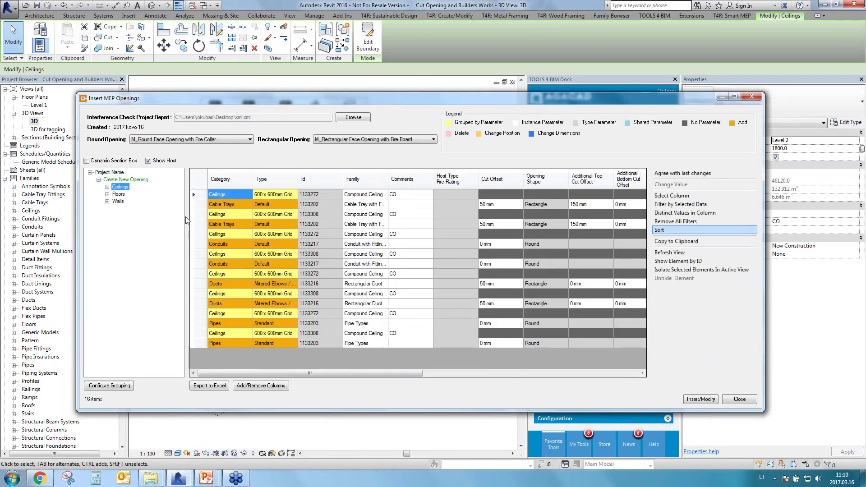
pyautogui.click(199, 181)
pyautogui.moveTo(318, 98); pyautogui.dragTo(353, 96)
pyautogui.click(136, 193)
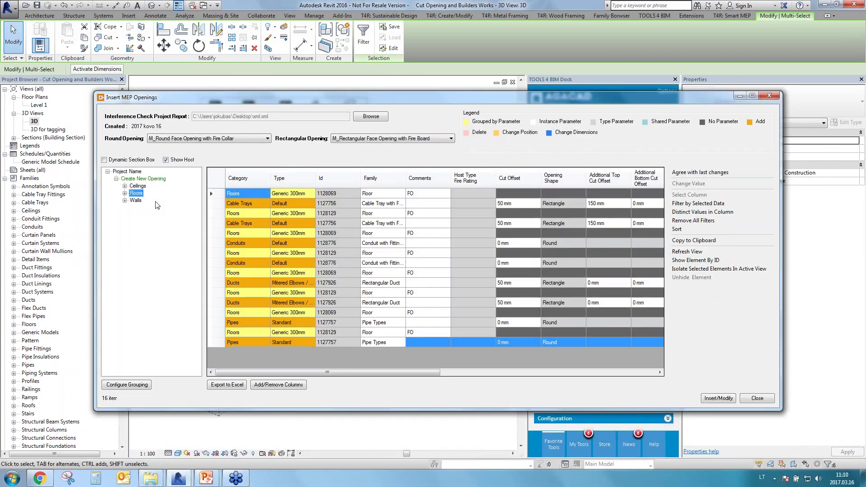
pyautogui.click(138, 186)
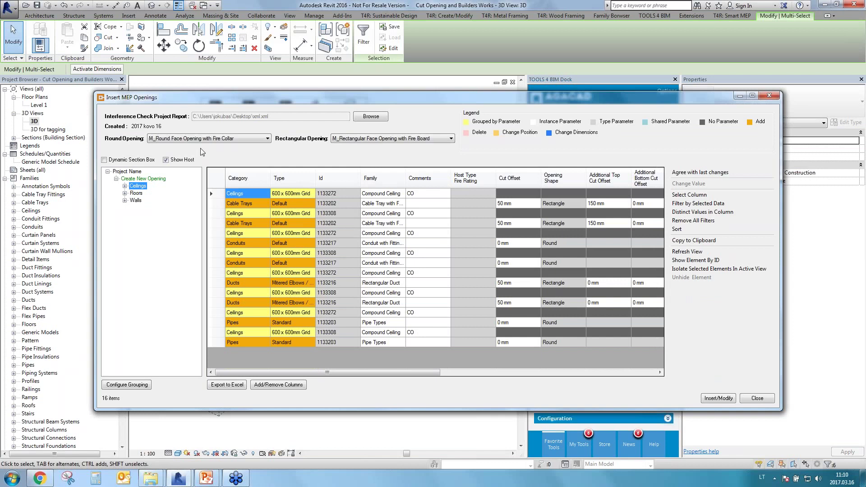
# Set the round opening family to M_Round Face Opening and the rectangular one to M_Rectangular Face Opening.
pyautogui.click(238, 139)
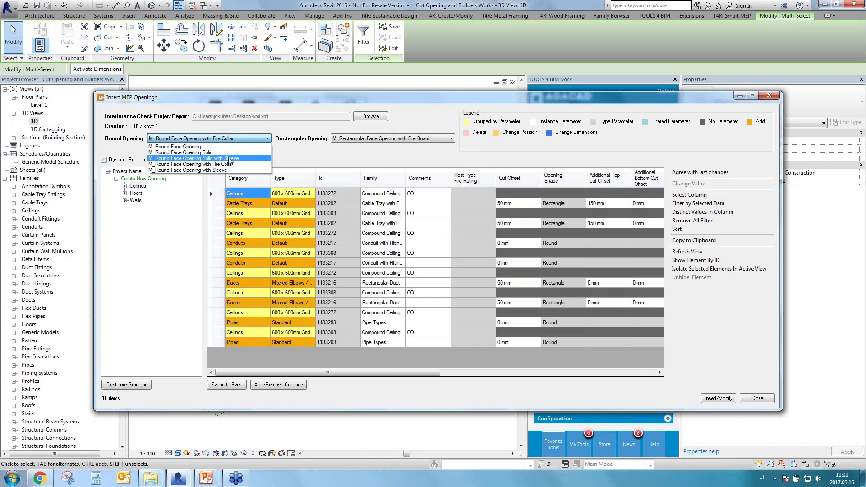
pyautogui.click(196, 147)
pyautogui.click(374, 138)
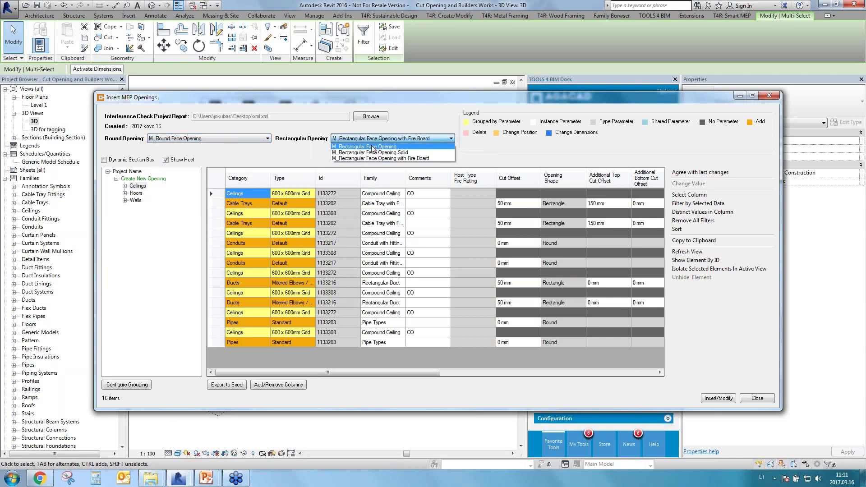
pyautogui.click(372, 147)
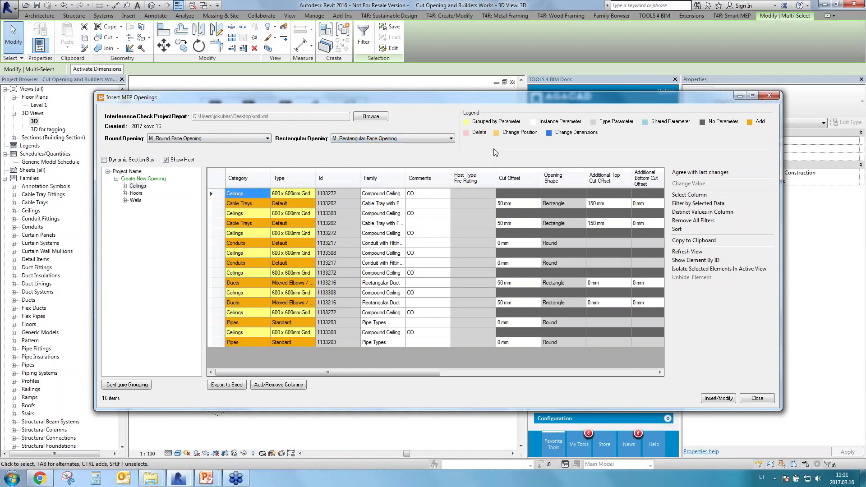
# Select all rows of the whole project, insert their openings into the model and close the openings table.
pyautogui.click(128, 173)
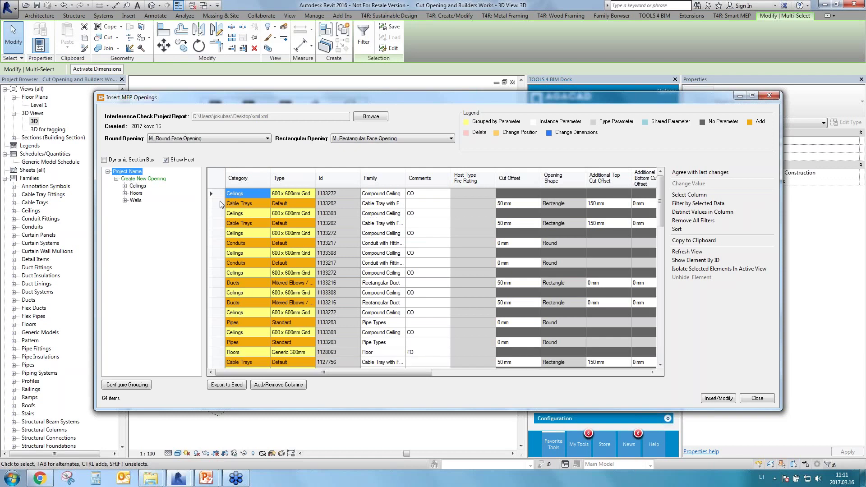
pyautogui.click(215, 179)
pyautogui.moveTo(661, 201); pyautogui.dragTo(670, 332)
pyautogui.click(718, 399)
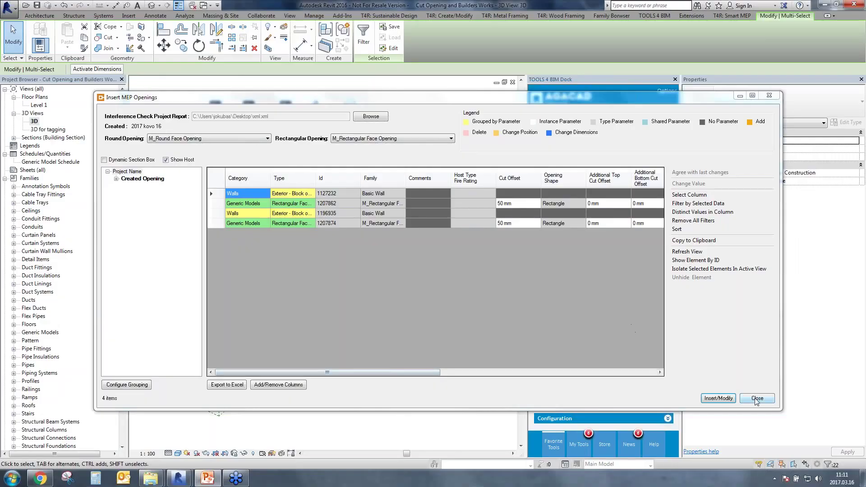
pyautogui.click(758, 399)
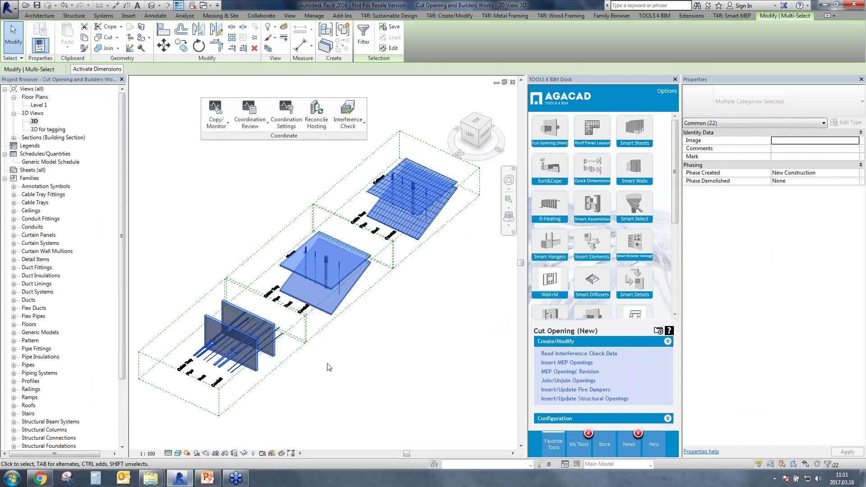
# Clear the selection and examine the openings cut around the cable trays, pipes, ducts and conduits in both walls.
pyautogui.scroll(4, 336, 323)
pyautogui.press('Escape')
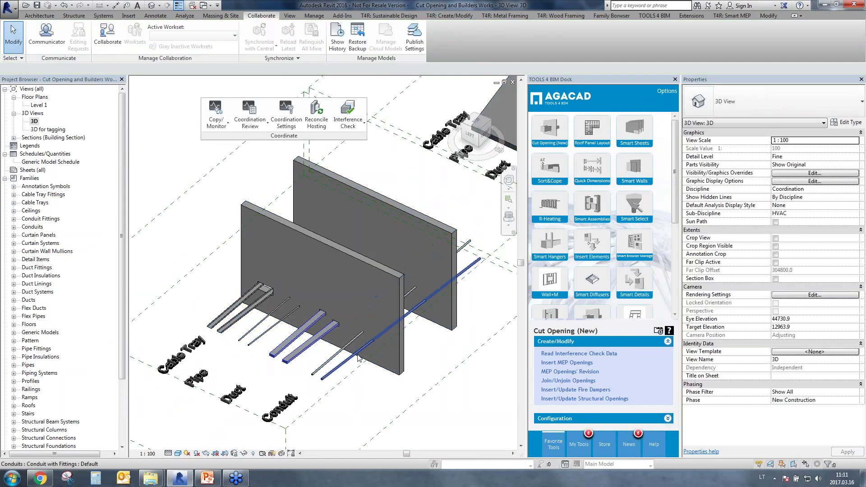
pyautogui.scroll(5, 377, 313)
pyautogui.click(377, 313)
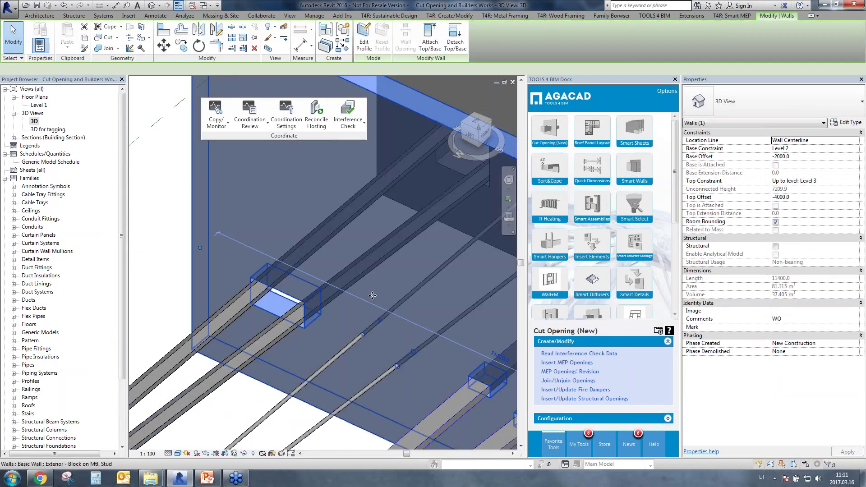
pyautogui.keyDown('shift'); pyautogui.moveTo(377, 314); pyautogui.dragTo(311, 408, button='middle'); pyautogui.keyUp('shift')
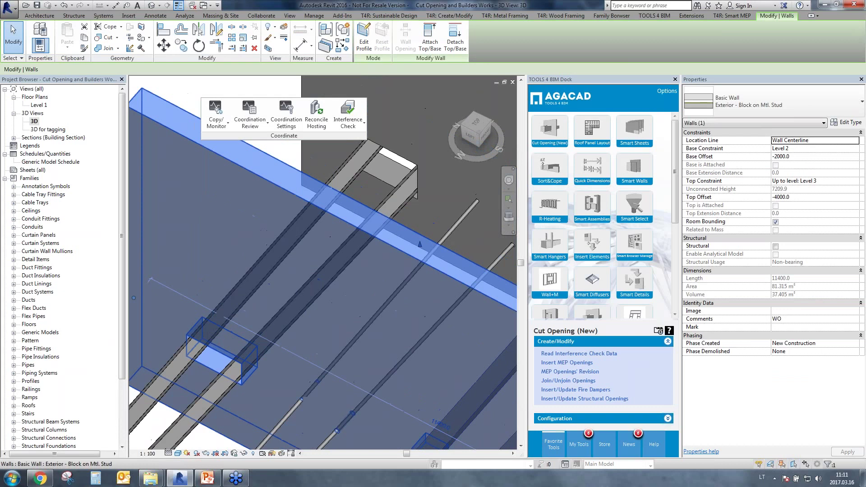
pyautogui.click(379, 176)
pyautogui.scroll(-6, 406, 233)
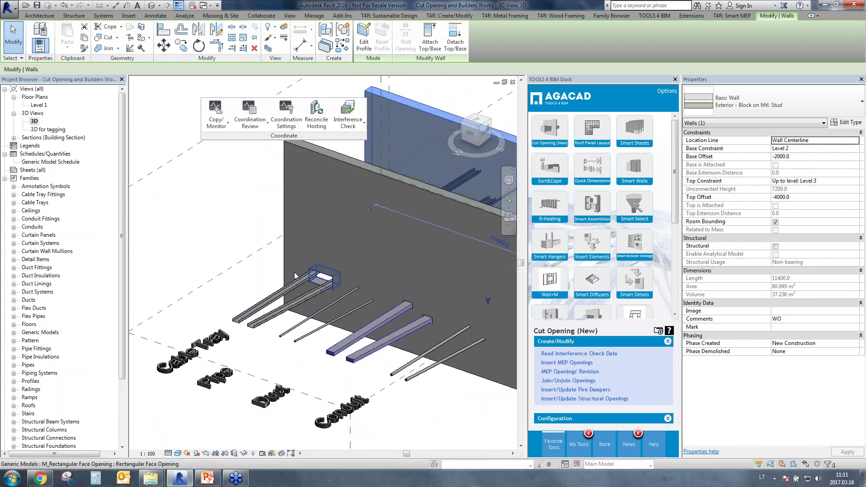
pyautogui.scroll(4, 365, 307)
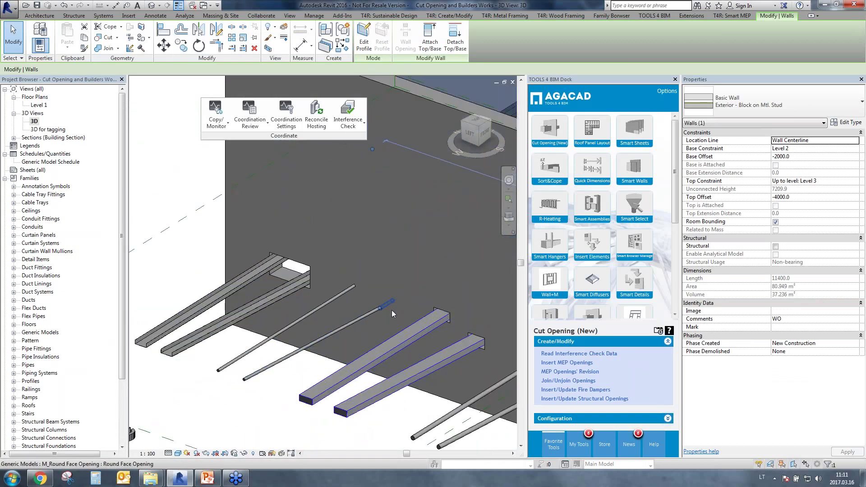
pyautogui.moveTo(445, 317); pyautogui.dragTo(324, 285, button='middle')
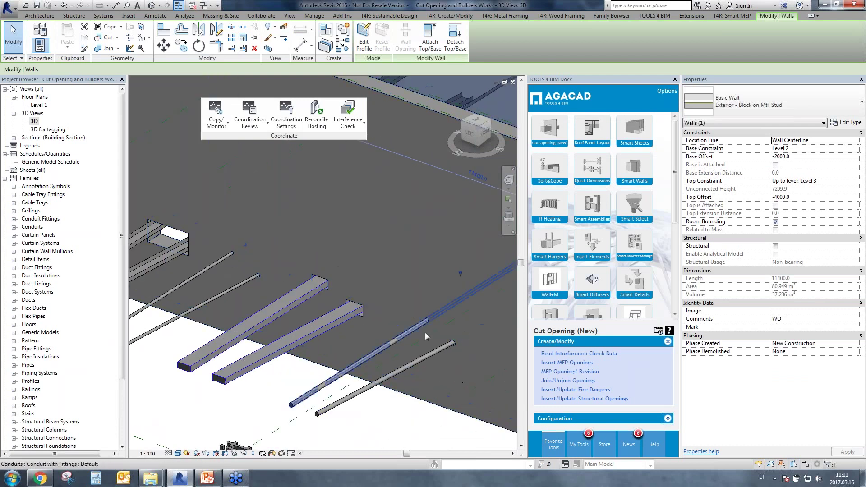
pyautogui.scroll(-5, 397, 303)
# Examine the openings in the floors and ceilings, and check the properties of the duct openings in the flat and sloped floors.
pyautogui.moveTo(474, 198); pyautogui.dragTo(239, 345, button='middle')
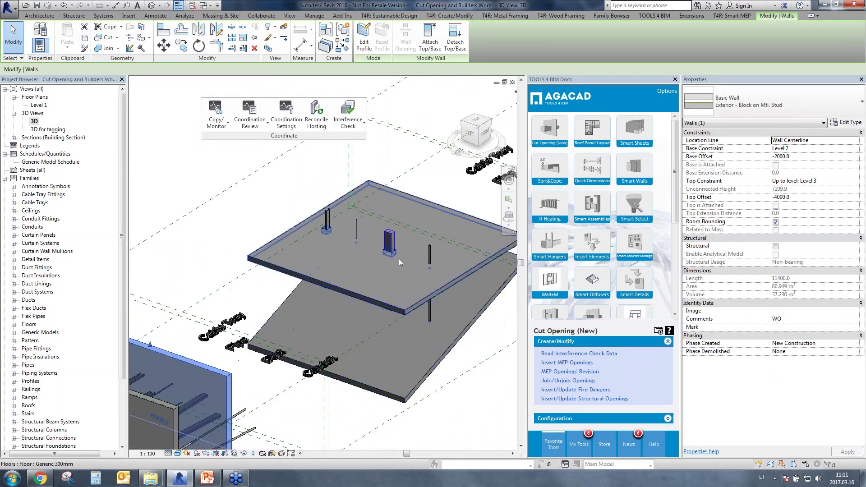
pyautogui.scroll(4, 384, 258)
pyautogui.click(384, 257)
pyautogui.moveTo(219, 206); pyautogui.dragTo(227, 282, button='middle')
pyautogui.scroll(-2, 228, 378)
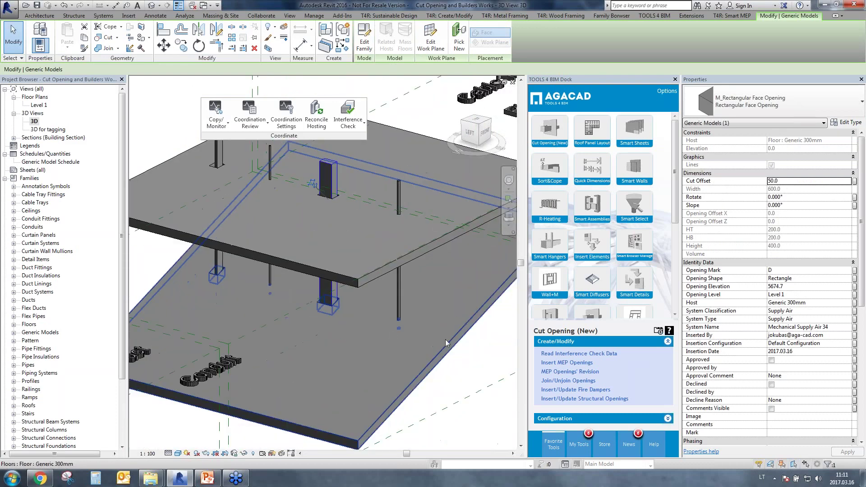
pyautogui.scroll(-3, 445, 339)
pyautogui.moveTo(446, 339); pyautogui.dragTo(169, 444, button='middle')
pyautogui.scroll(4, 330, 276)
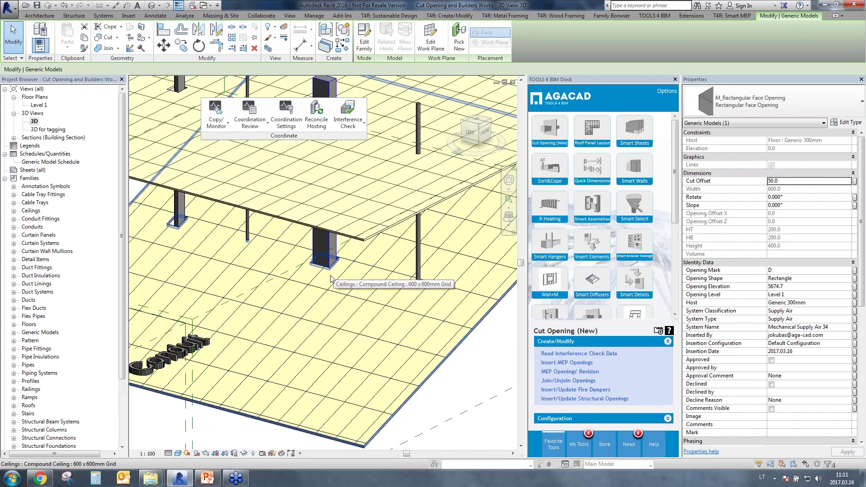
pyautogui.scroll(-3, 331, 279)
pyautogui.moveTo(331, 279); pyautogui.dragTo(367, 402, button='middle')
pyautogui.scroll(-2, 368, 402)
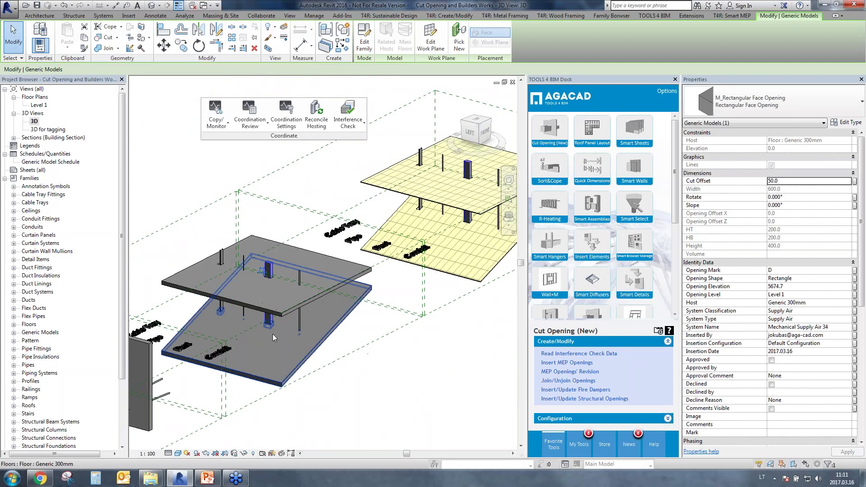
pyautogui.scroll(3, 273, 337)
pyautogui.click(285, 324)
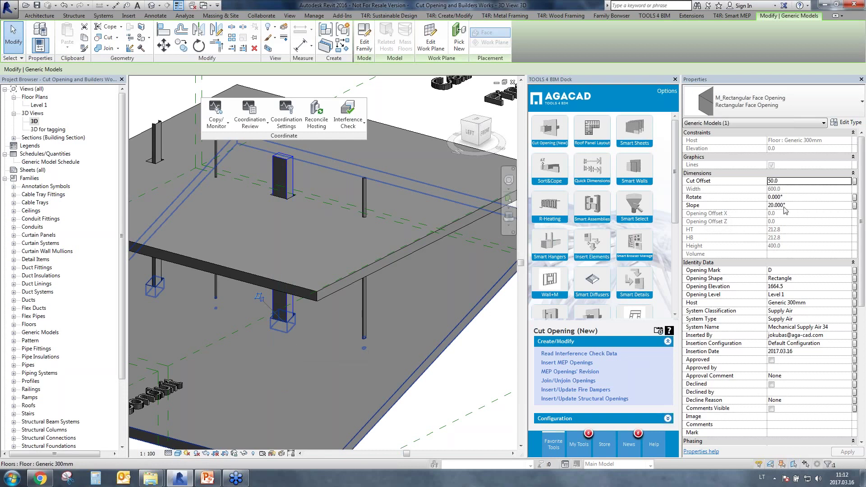
# Nudge the duct nearest the conduits sideways along the walls, towards the conduits and away from its openings.
pyautogui.scroll(-3, 281, 351)
pyautogui.moveTo(194, 428); pyautogui.dragTo(302, 354, button='middle')
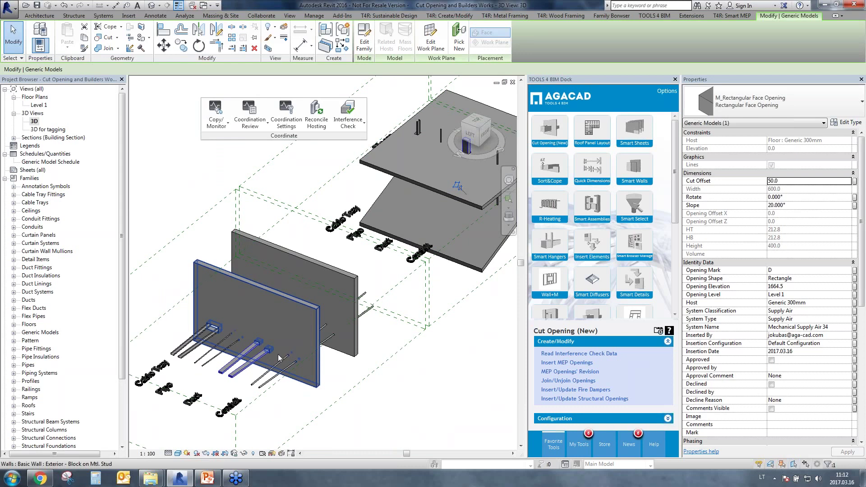
pyautogui.click(248, 371)
pyautogui.press('Right')
pyautogui.press('Right')
pyautogui.press('Right')
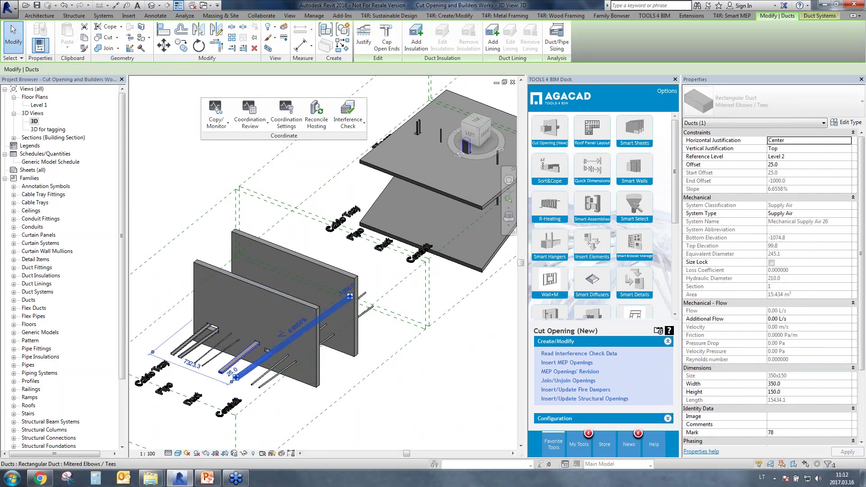
# Set the width of the other duct passing through the walls to 700.
pyautogui.click(250, 360)
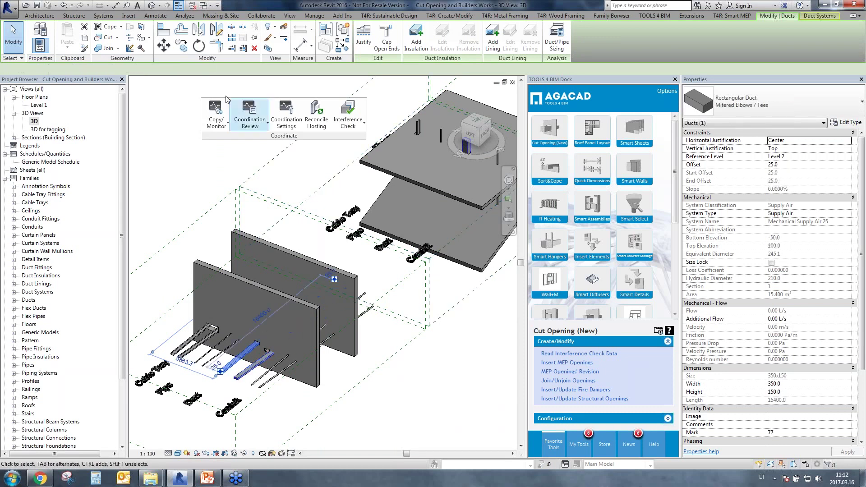
pyautogui.click(108, 69)
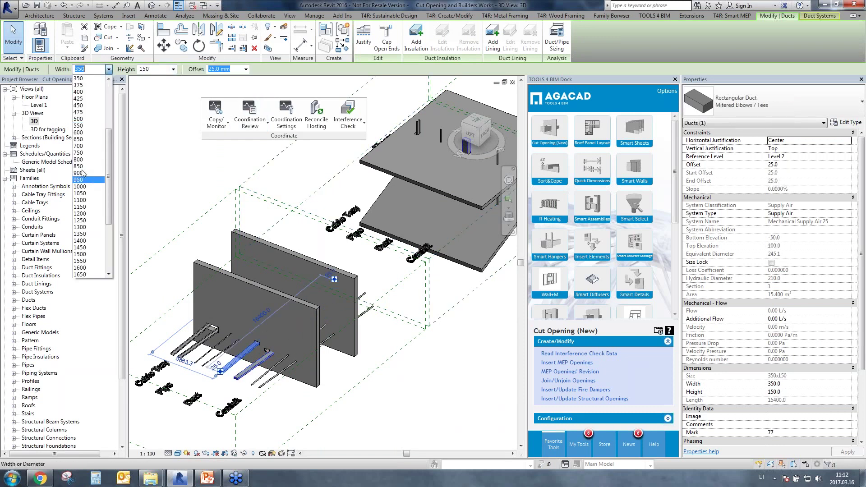
pyautogui.click(88, 153)
pyautogui.scroll(5, 244, 359)
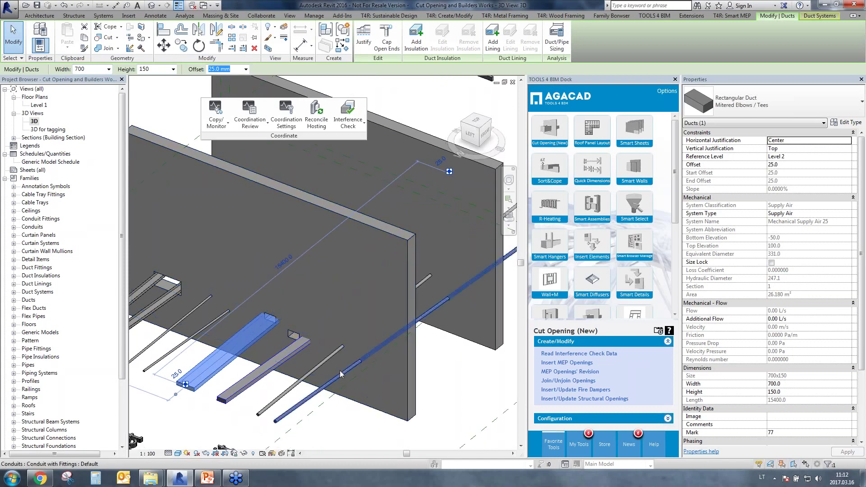
# Start the MEP openings revision and agree with the changes for all wall openings whose cutting element changed position.
pyautogui.click(564, 374)
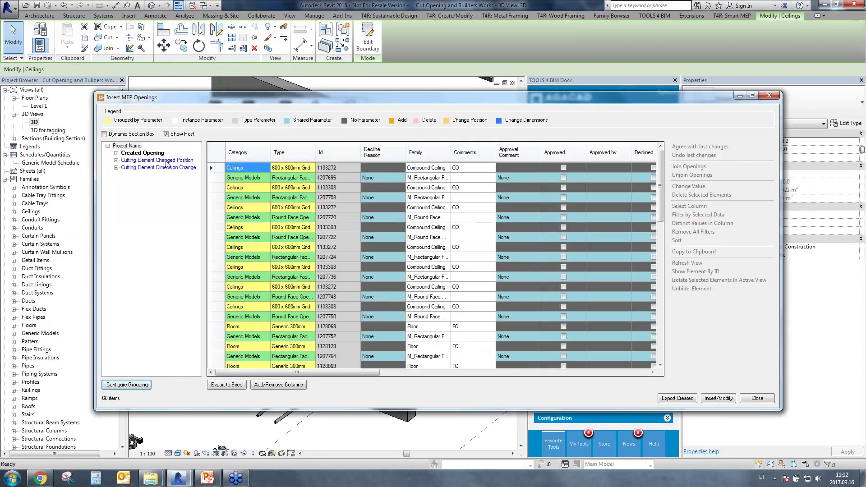
pyautogui.click(169, 160)
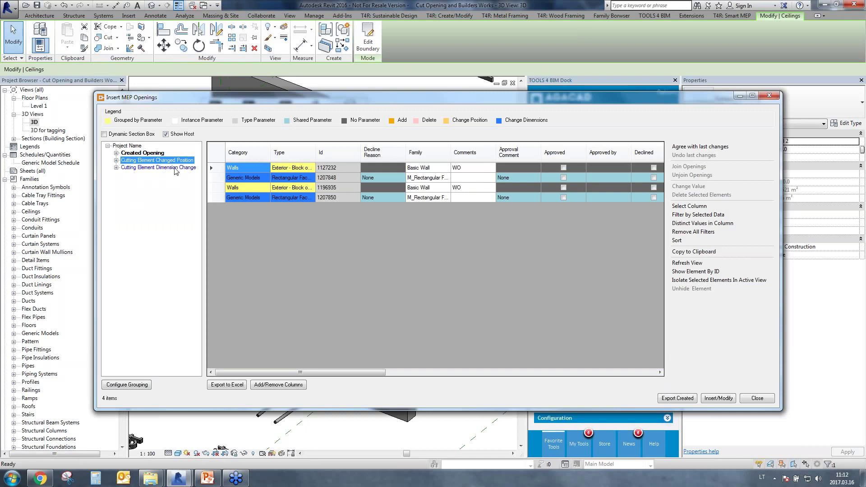
pyautogui.moveTo(225, 168); pyautogui.dragTo(214, 197)
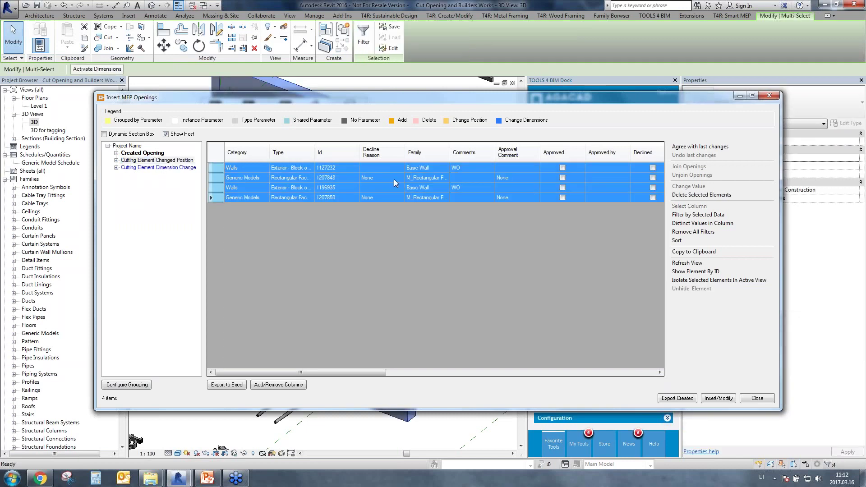
pyautogui.click(701, 148)
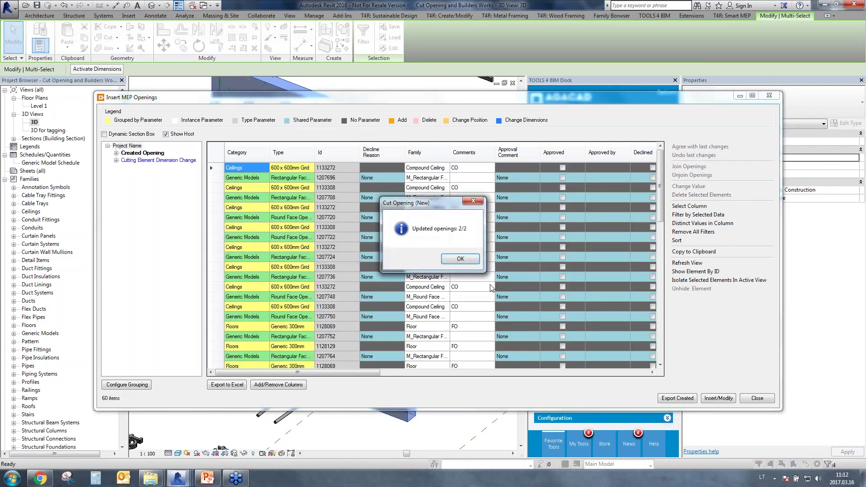
pyautogui.click(460, 259)
pyautogui.moveTo(364, 103); pyautogui.dragTo(365, 399)
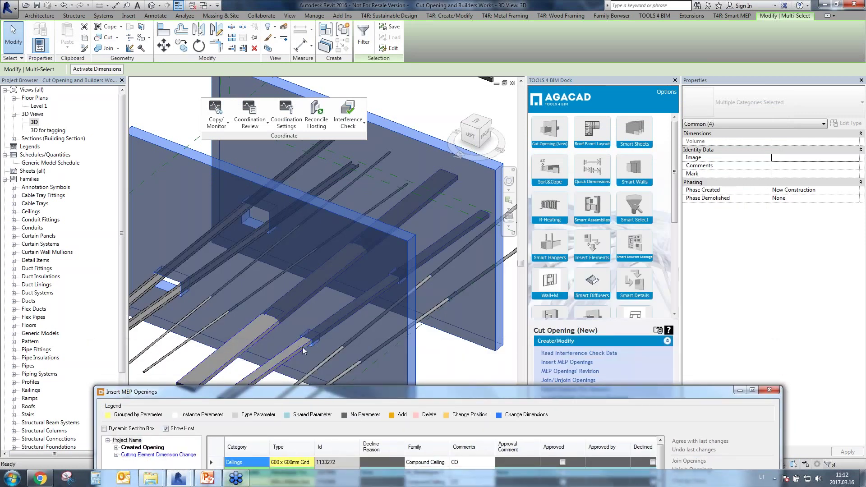
# Agree with the changes for all wall openings whose cutting element changed dimensions, and close the openings revision.
pyautogui.click(138, 455)
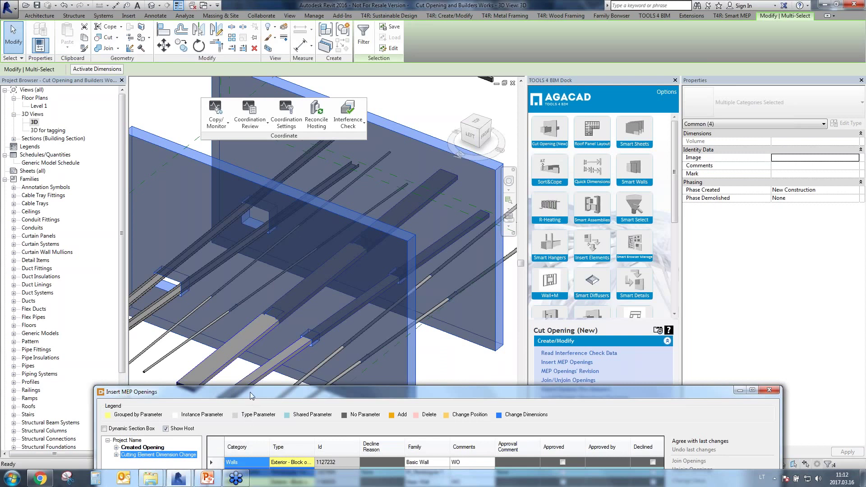
pyautogui.moveTo(252, 395); pyautogui.dragTo(392, 214)
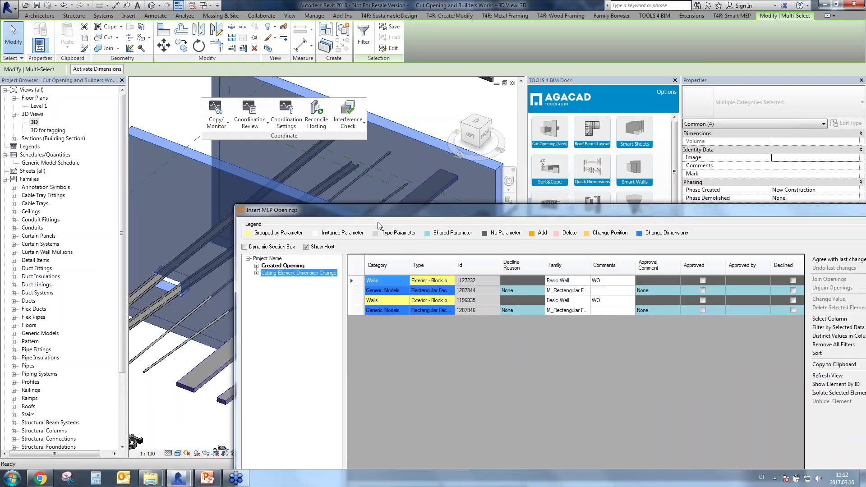
pyautogui.click(228, 335)
pyautogui.moveTo(234, 335); pyautogui.dragTo(441, 335)
pyautogui.moveTo(560, 213); pyautogui.dragTo(492, 120)
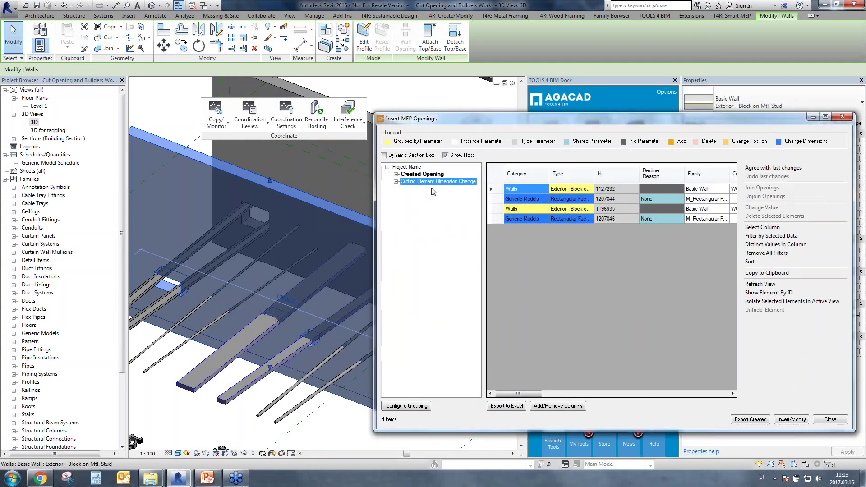
pyautogui.moveTo(495, 189); pyautogui.dragTo(495, 218)
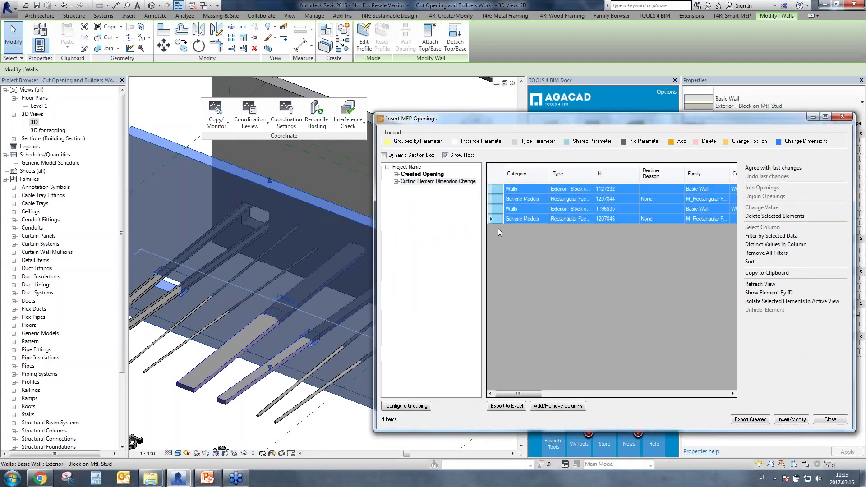
pyautogui.click(777, 169)
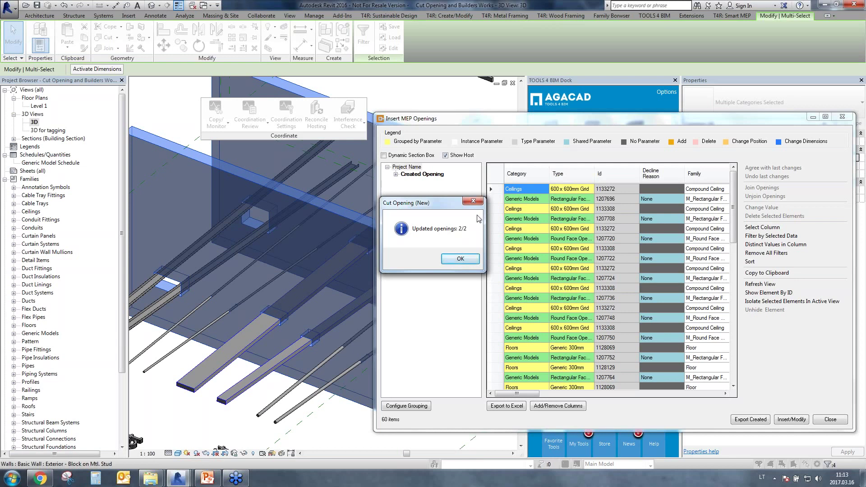
pyautogui.click(459, 258)
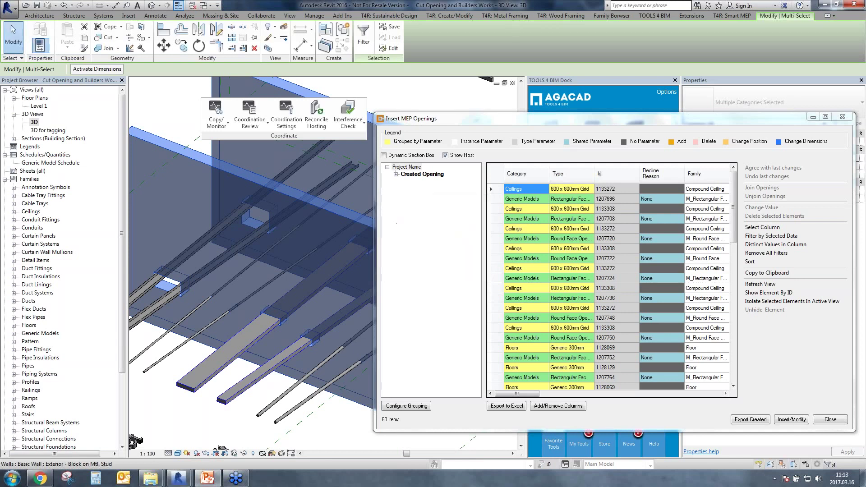
pyautogui.click(830, 420)
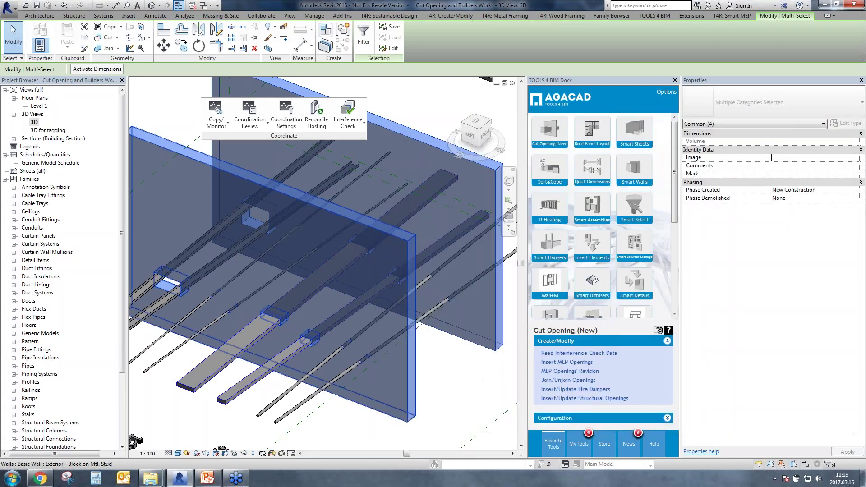
# Check the revised duct openings in both walls and open the 3D for tagging view.
pyautogui.keyDown('shift'); pyautogui.moveTo(333, 313); pyautogui.dragTo(225, 319, button='middle'); pyautogui.keyUp('shift')
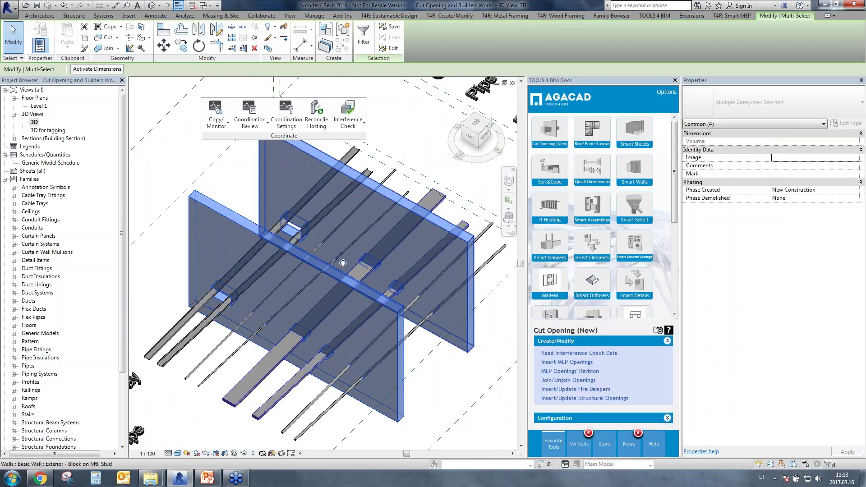
pyautogui.scroll(-2, 444, 324)
pyautogui.moveTo(445, 324); pyautogui.dragTo(288, 419, button='middle')
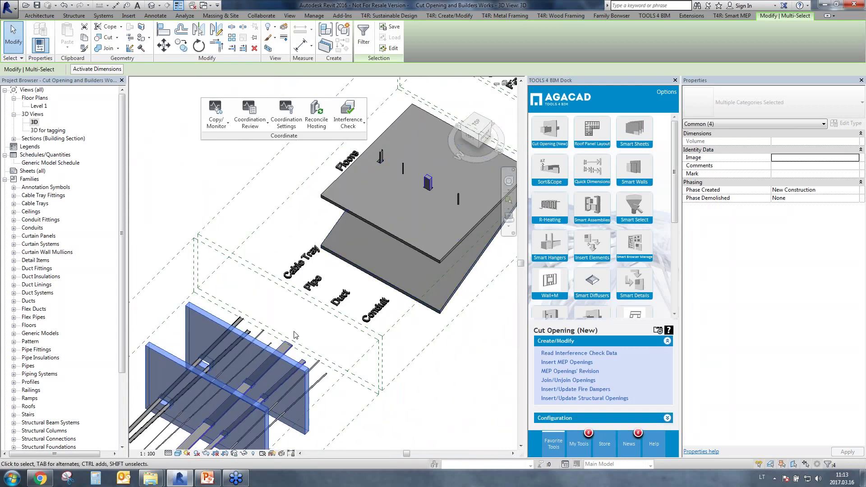
pyautogui.scroll(-1, 309, 343)
pyautogui.moveTo(309, 343); pyautogui.dragTo(330, 299, button='middle')
pyautogui.doubleClick(41, 131)
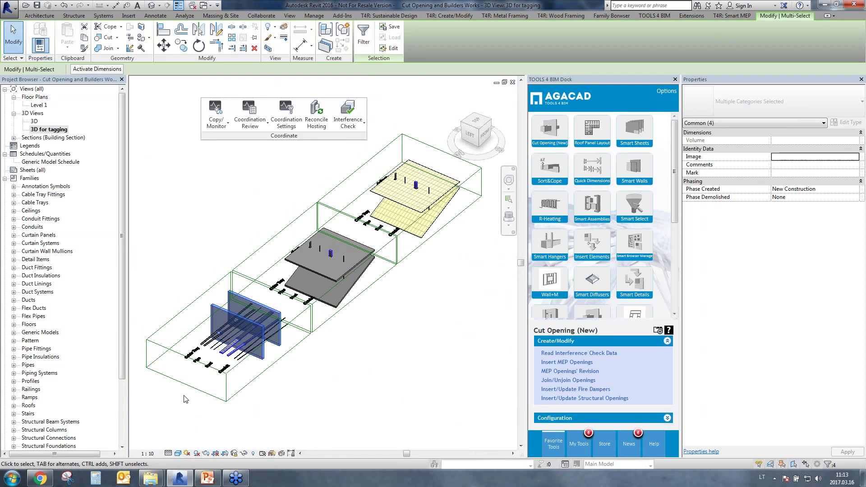
# Open the CO tag annotation family for editing.
pyautogui.click(14, 187)
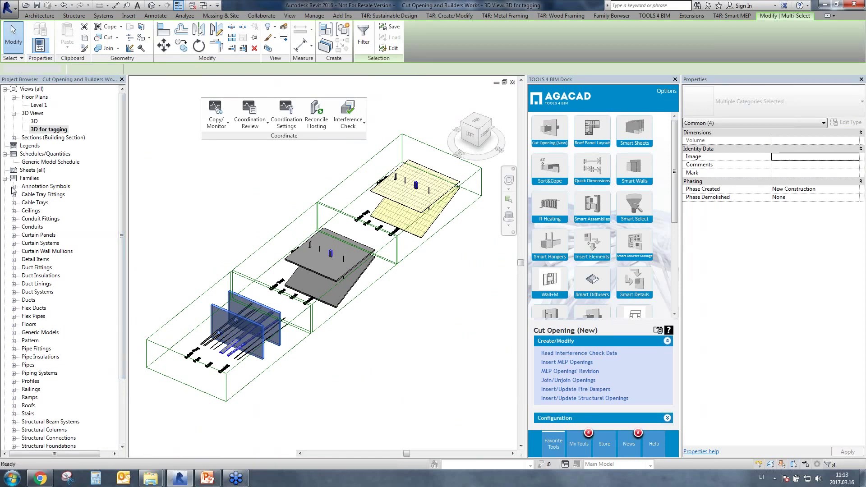
pyautogui.click(40, 202)
pyautogui.rightClick(44, 204)
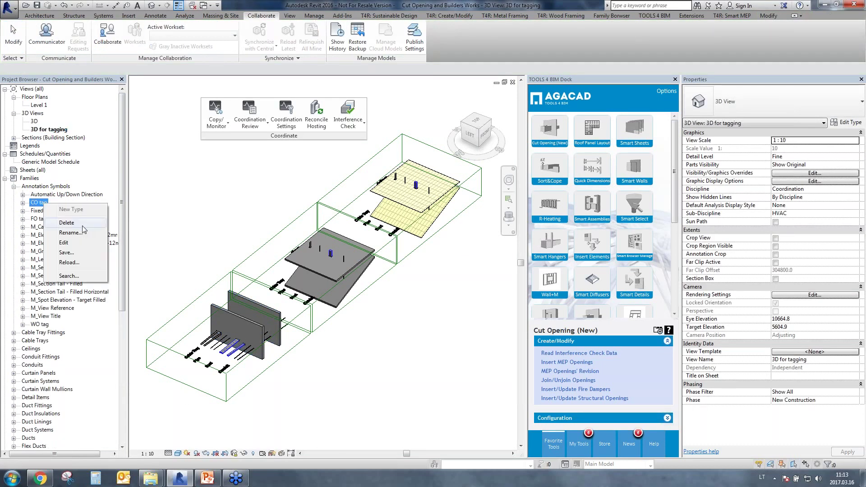
pyautogui.click(70, 243)
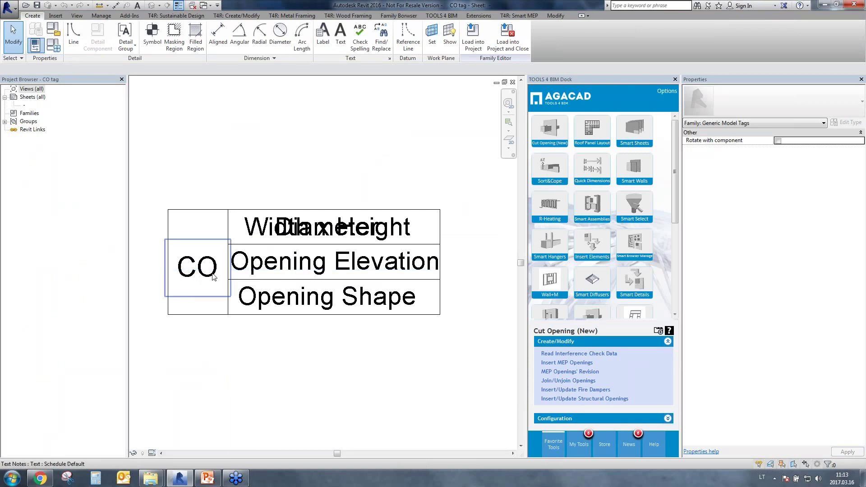
# Examine the parameters combined in the tag's Width x Height label, and inspect the Opening Elevation and Opening Shape labels.
pyautogui.click(271, 227)
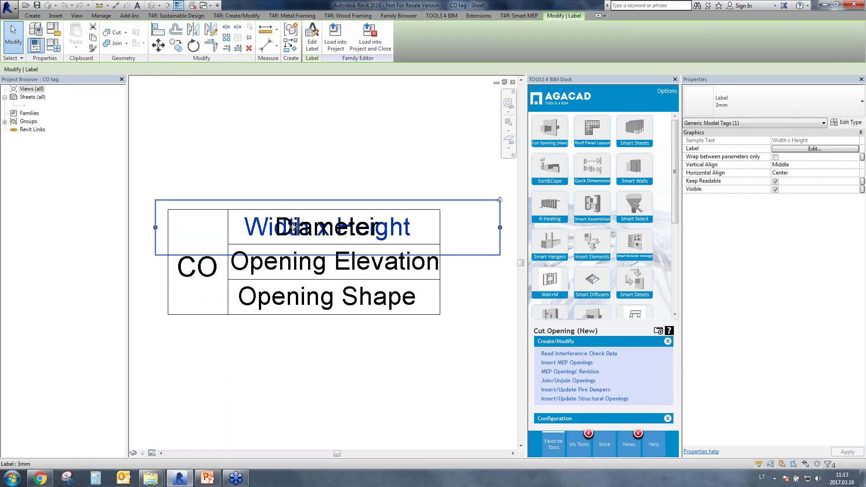
pyautogui.click(312, 36)
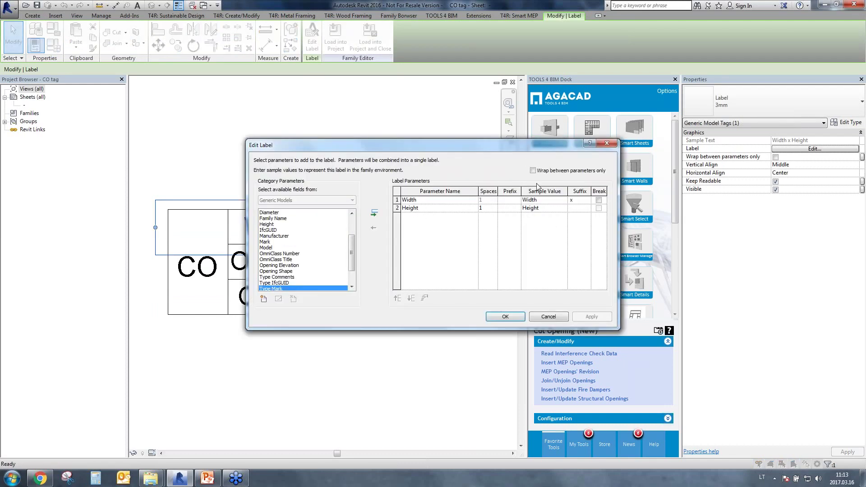
pyautogui.click(606, 143)
pyautogui.press('Escape')
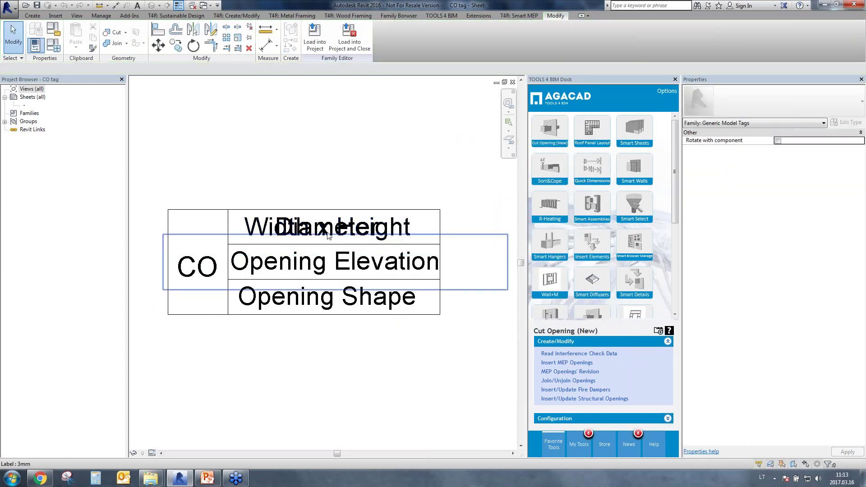
pyautogui.click(328, 235)
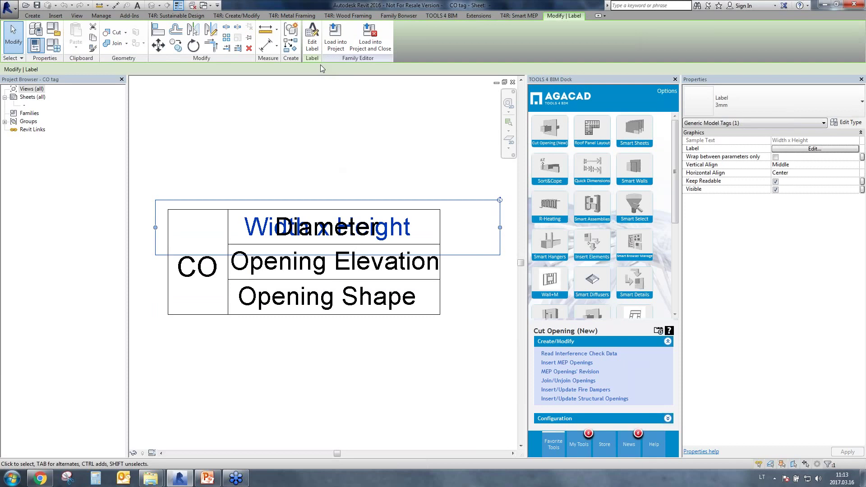
pyautogui.click(312, 41)
pyautogui.click(607, 143)
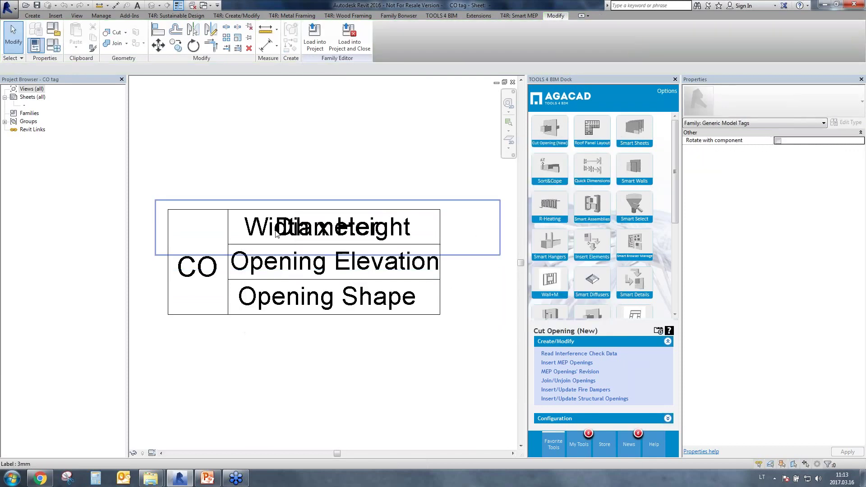
pyautogui.click(289, 263)
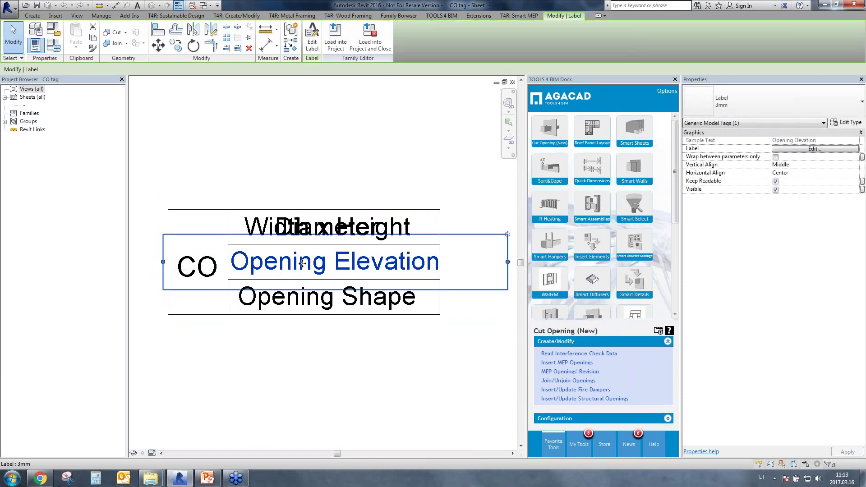
pyautogui.moveTo(304, 267); pyautogui.dragTo(296, 302)
pyautogui.click(325, 304)
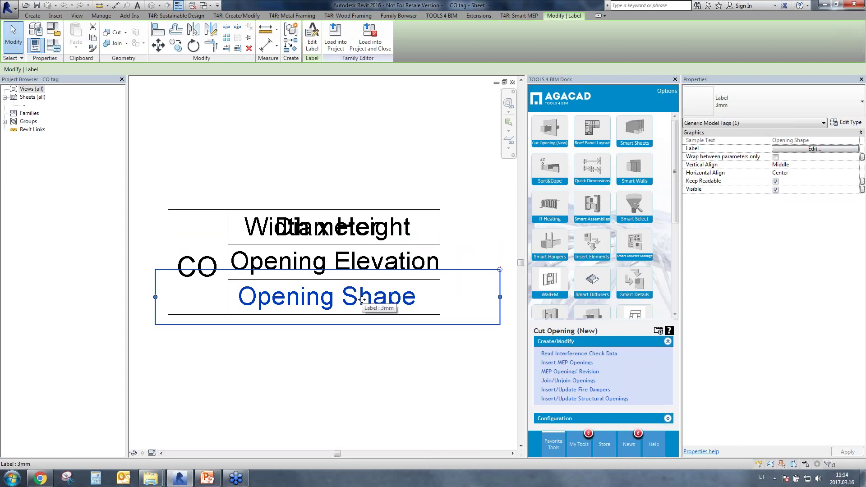
pyautogui.click(336, 361)
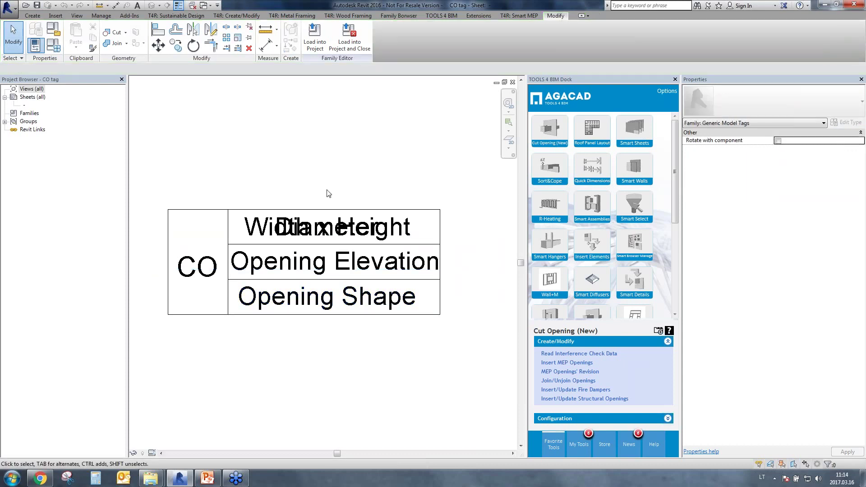
# Examine the Cut Opening group's shared parameters that can be added to the tag's Diameter label.
pyautogui.doubleClick(288, 223)
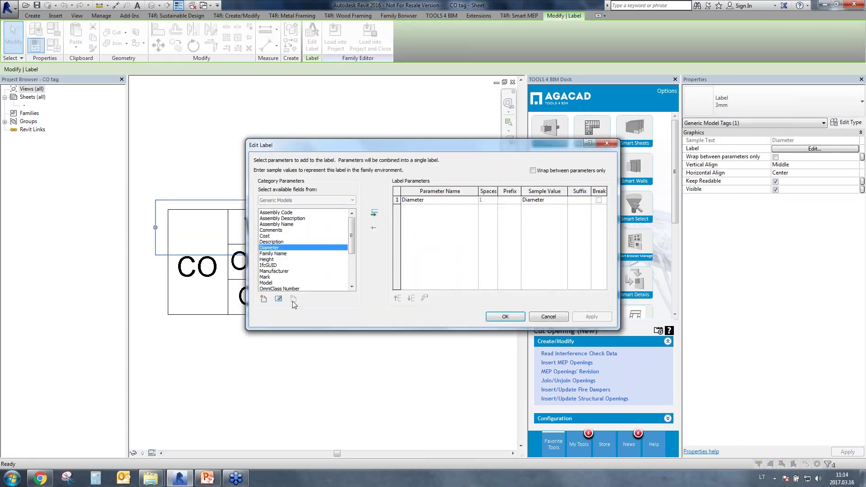
pyautogui.click(264, 299)
pyautogui.click(465, 215)
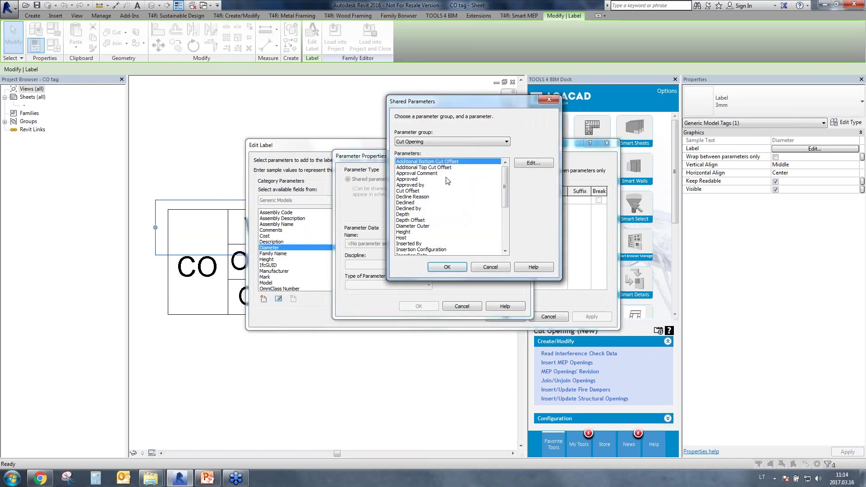
pyautogui.click(453, 141)
pyautogui.click(416, 151)
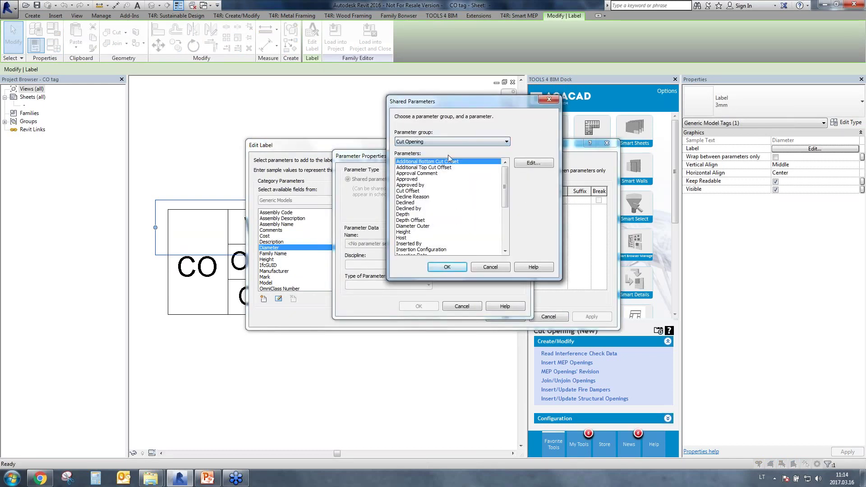
pyautogui.moveTo(505, 199); pyautogui.dragTo(506, 232)
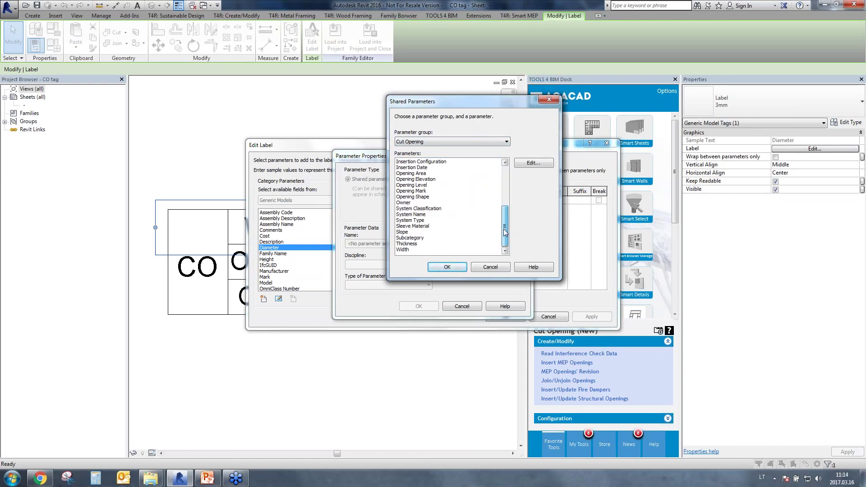
pyautogui.click(428, 186)
pyautogui.click(431, 179)
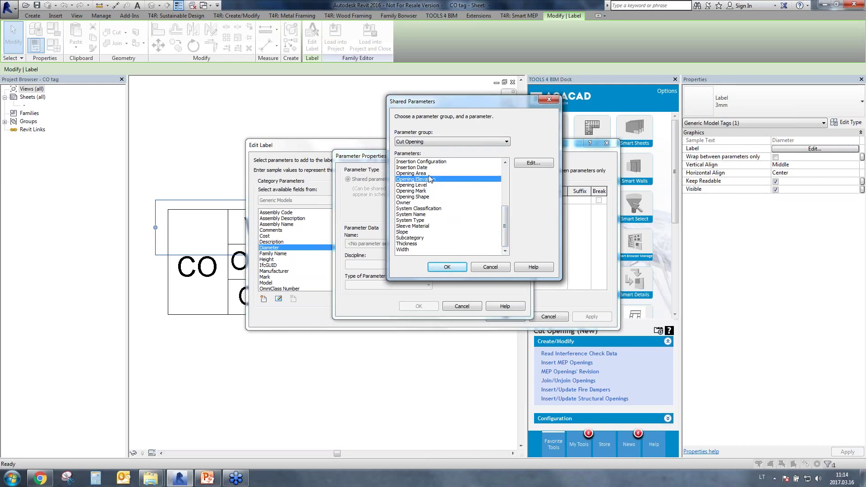
pyautogui.click(429, 175)
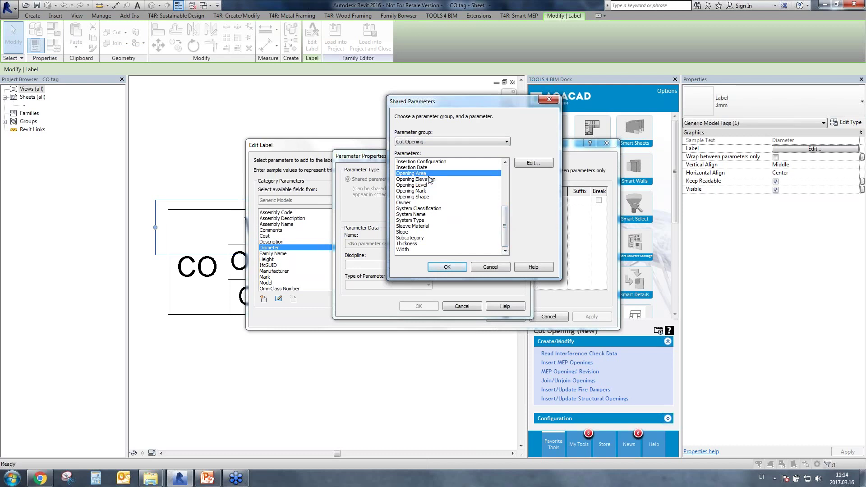
pyautogui.click(418, 215)
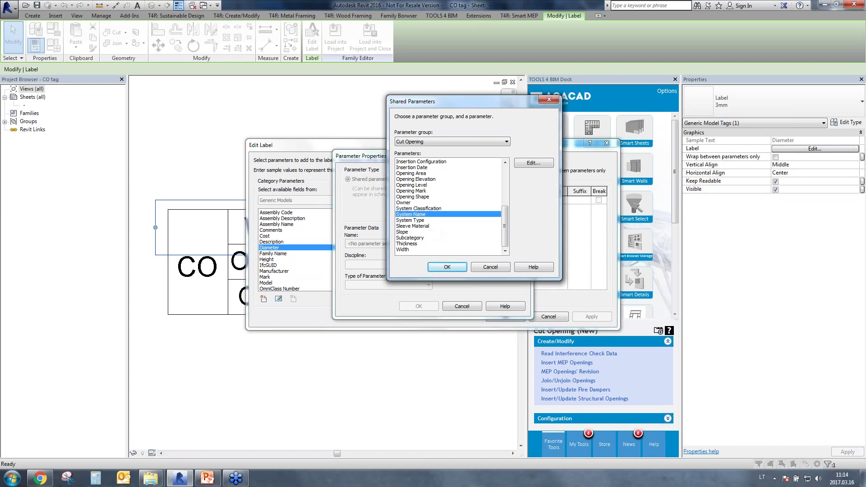
pyautogui.click(423, 225)
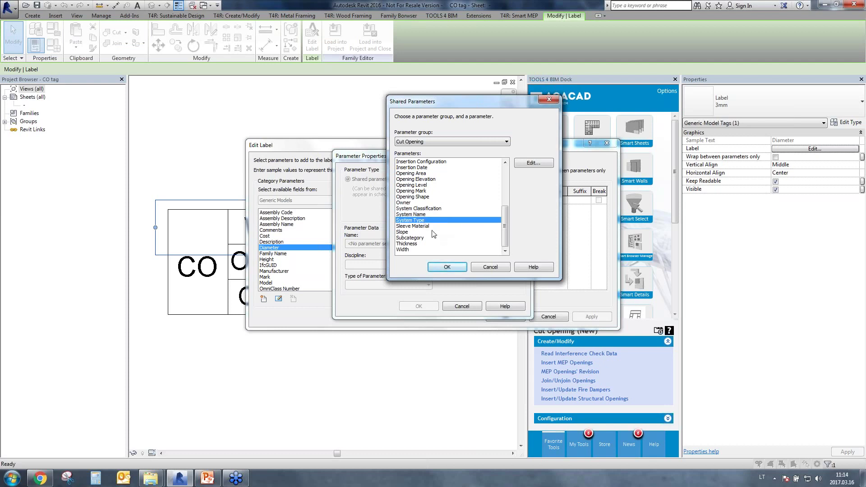
pyautogui.click(429, 209)
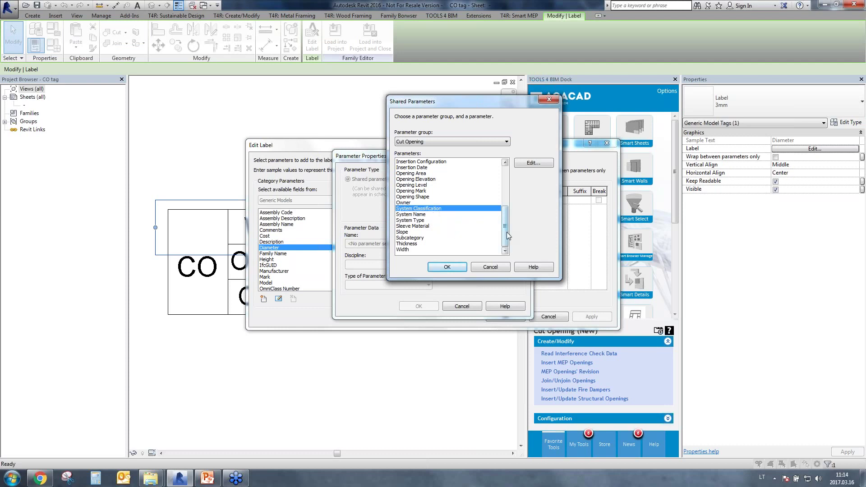
pyautogui.moveTo(506, 227); pyautogui.dragTo(515, 180)
# Add the Cut Offset shared parameter to the fields available for the Diameter label.
pyautogui.click(422, 190)
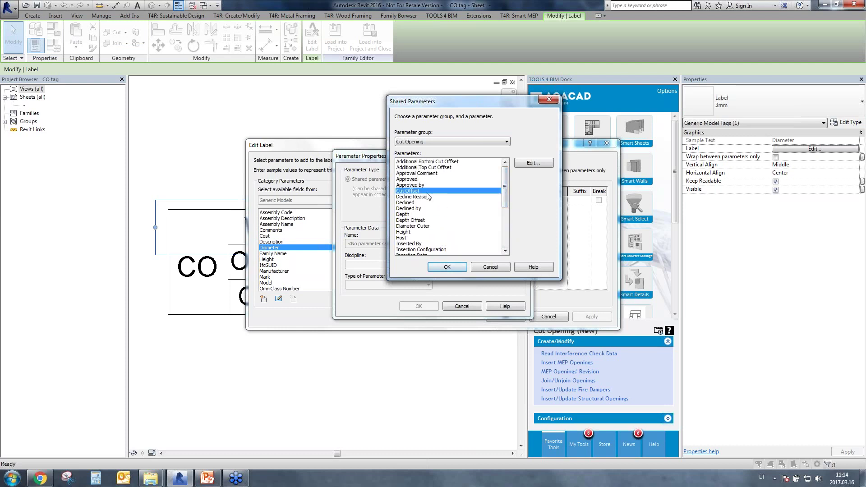
pyautogui.click(446, 267)
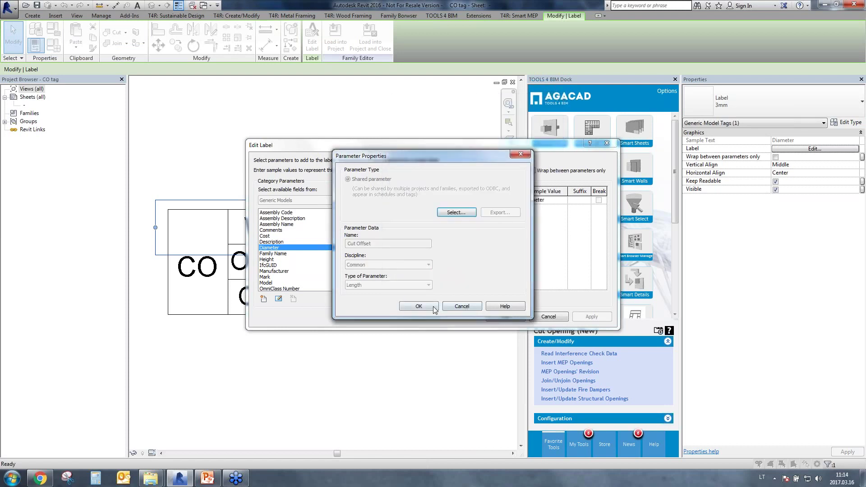
pyautogui.click(433, 308)
pyautogui.click(505, 317)
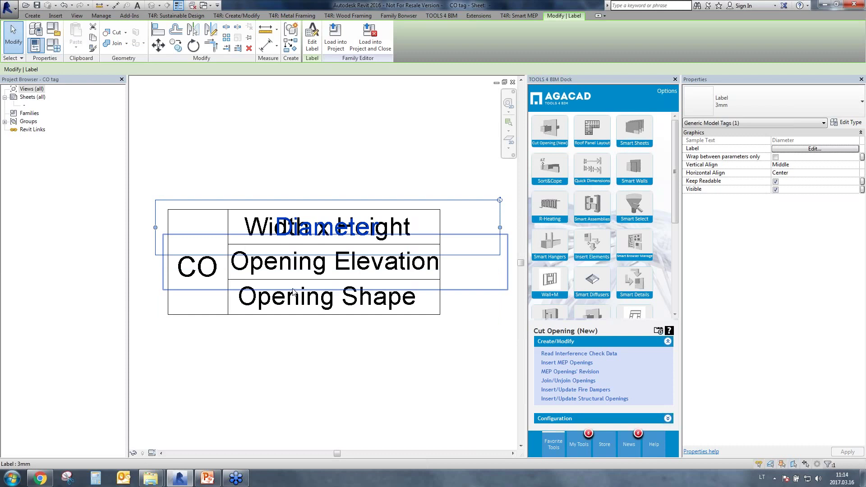
# Close the CO tag family without loading it into a project, returning to the 3D for tagging view.
pyautogui.click(335, 36)
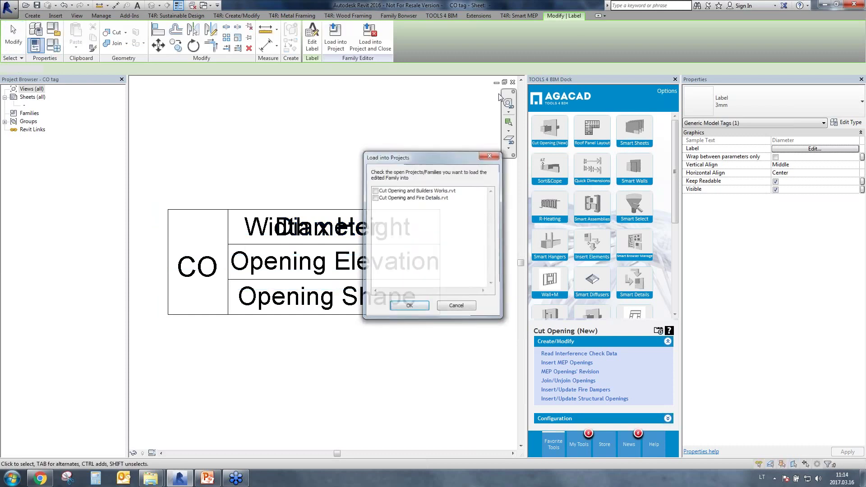
pyautogui.click(490, 154)
pyautogui.click(512, 82)
pyautogui.click(455, 239)
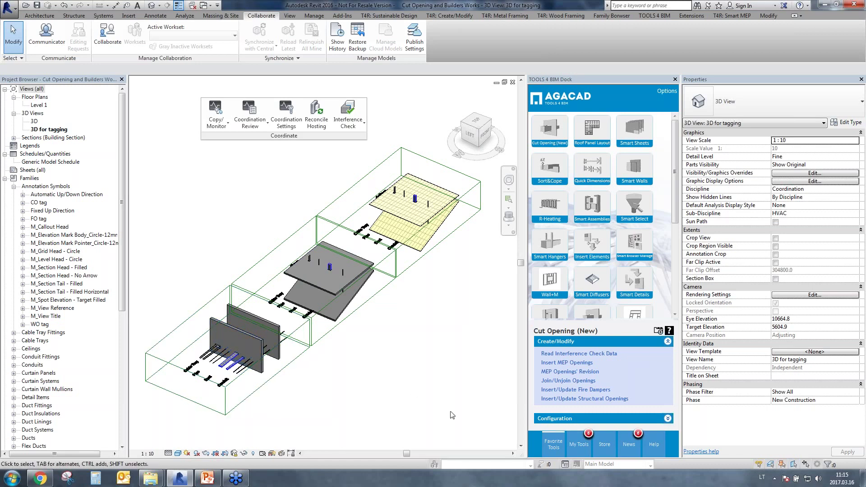
# Open the created MEP openings list, narrow its window to reveal the model, and keep the grouping by Category and Type.
pyautogui.click(557, 375)
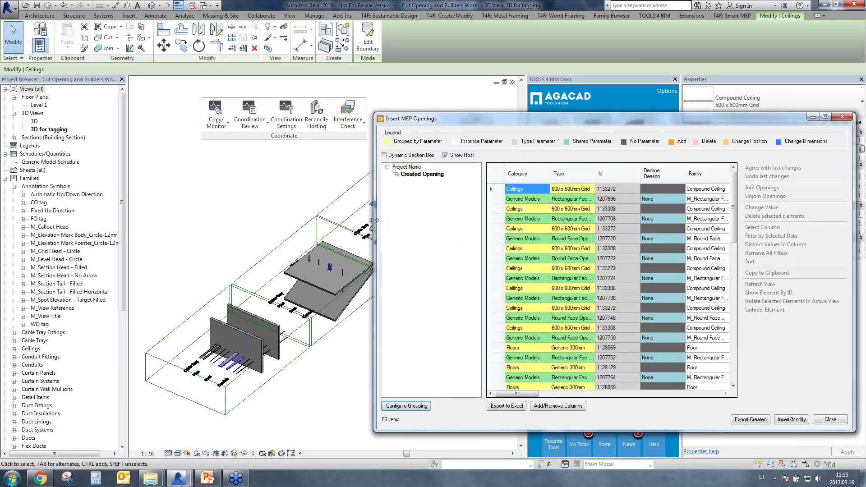
pyautogui.moveTo(374, 220); pyautogui.dragTo(459, 220)
pyautogui.click(481, 174)
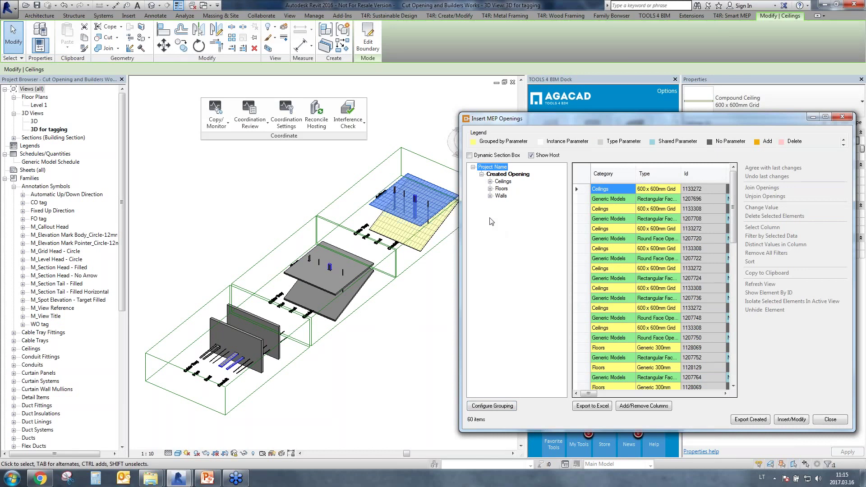
pyautogui.click(490, 408)
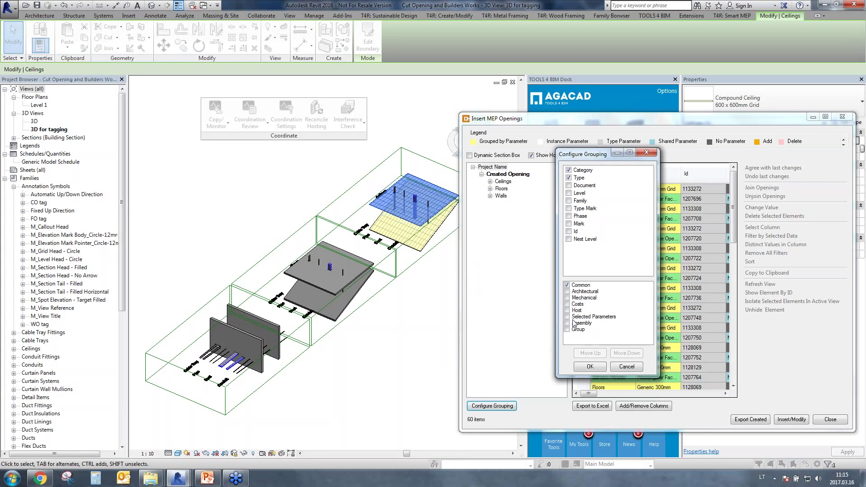
pyautogui.click(590, 367)
# List only the wall openings with their hosts hidden, and select all of them.
pyautogui.click(482, 174)
pyautogui.click(502, 197)
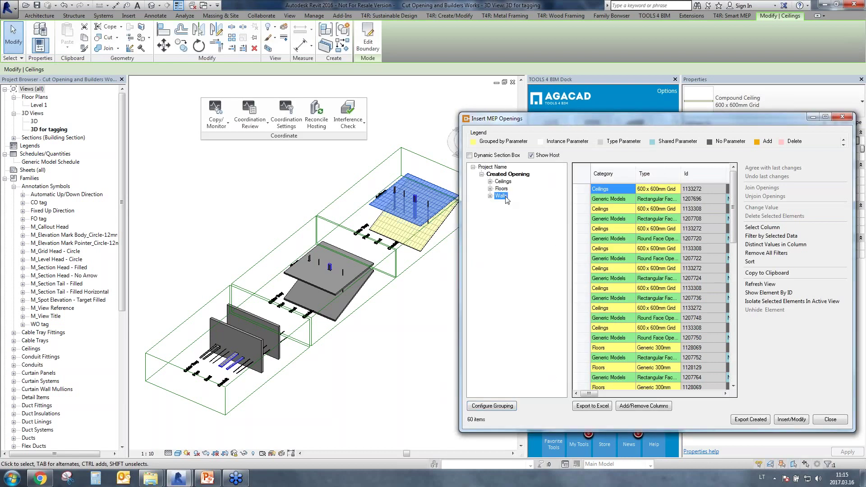
pyautogui.click(582, 176)
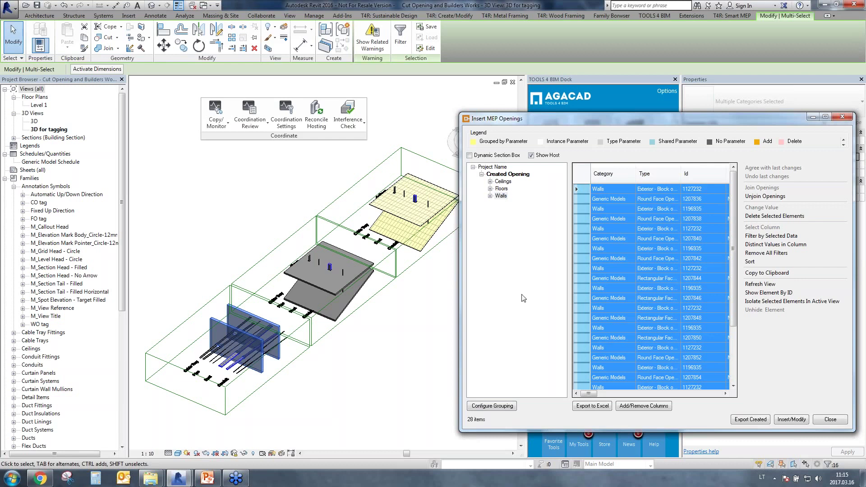
pyautogui.click(532, 155)
pyautogui.click(582, 175)
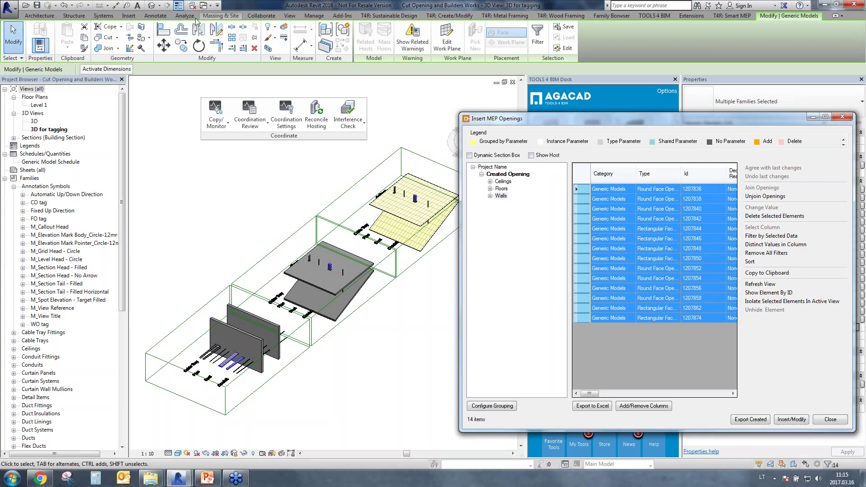
# Tag all the selected wall openings with WO tag : Boxed, including leaders.
pyautogui.click(184, 15)
pyautogui.scroll(1, 194, 27)
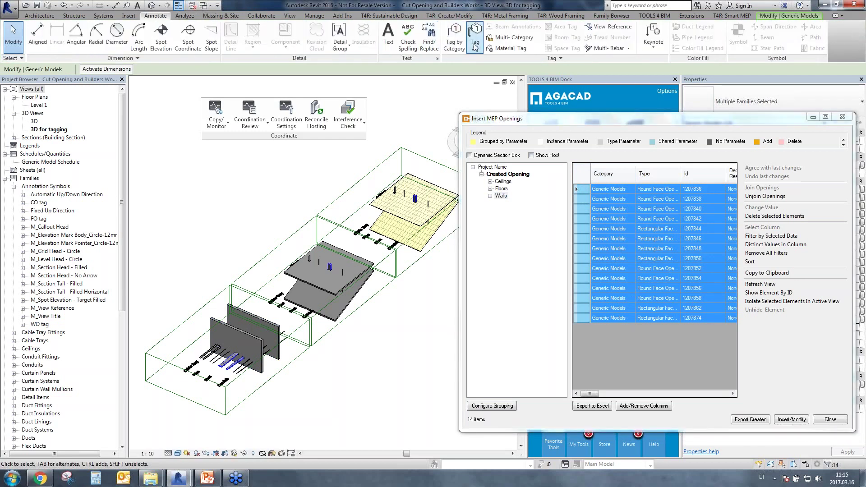
pyautogui.click(478, 31)
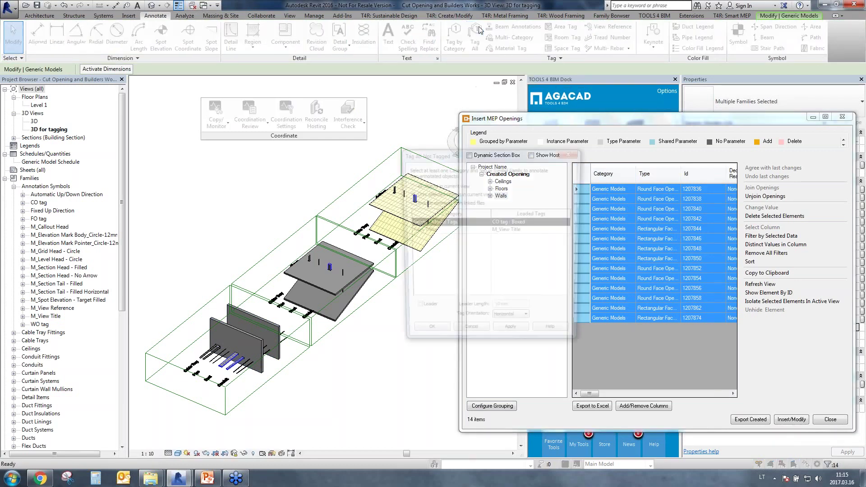
pyautogui.click(571, 224)
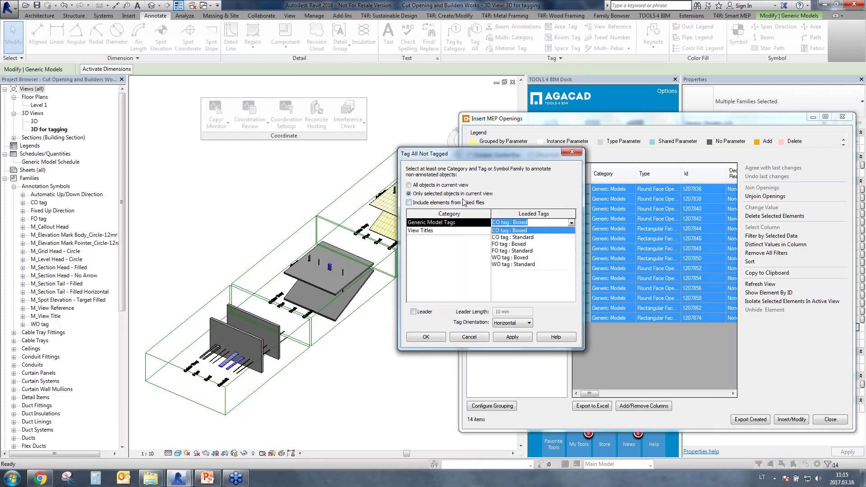
pyautogui.click(509, 258)
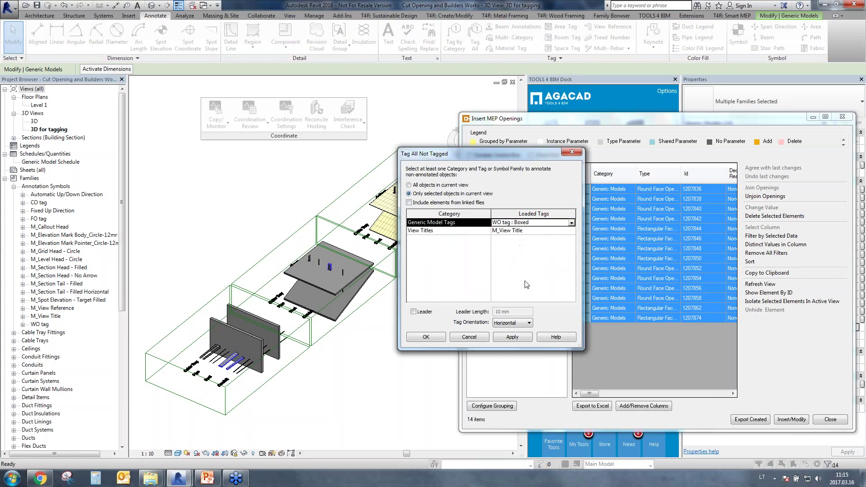
pyautogui.click(426, 312)
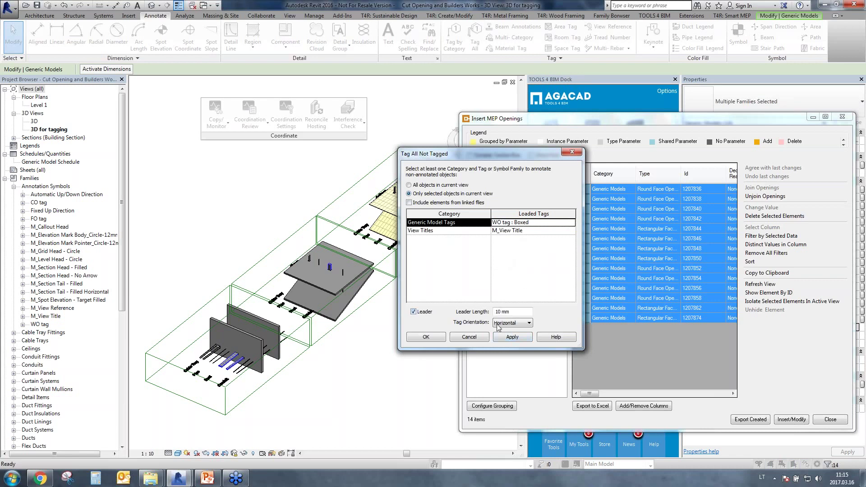
pyautogui.click(511, 339)
pyautogui.click(425, 338)
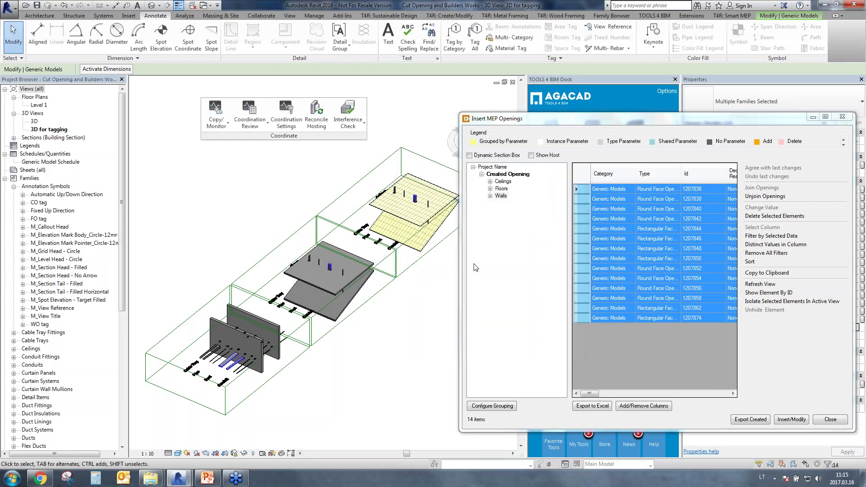
# Select all floor openings in the list and tag them with FO tag : Standard, including leaders.
pyautogui.click(501, 190)
pyautogui.click(582, 176)
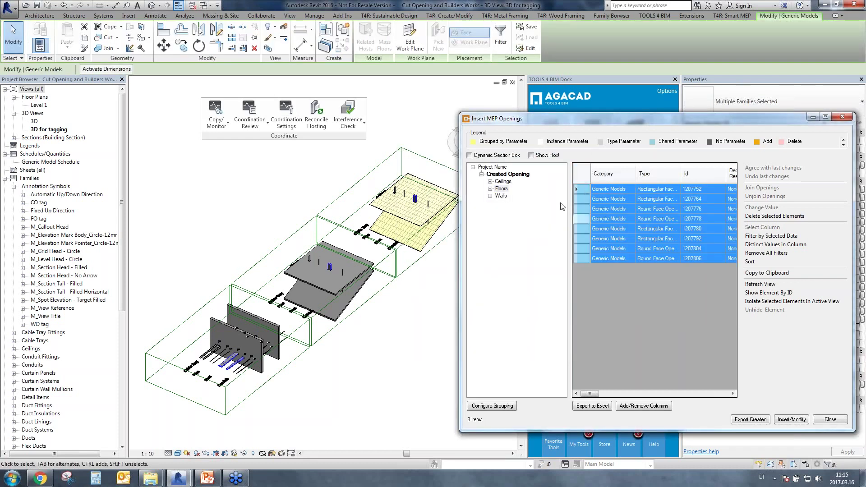
pyautogui.click(155, 16)
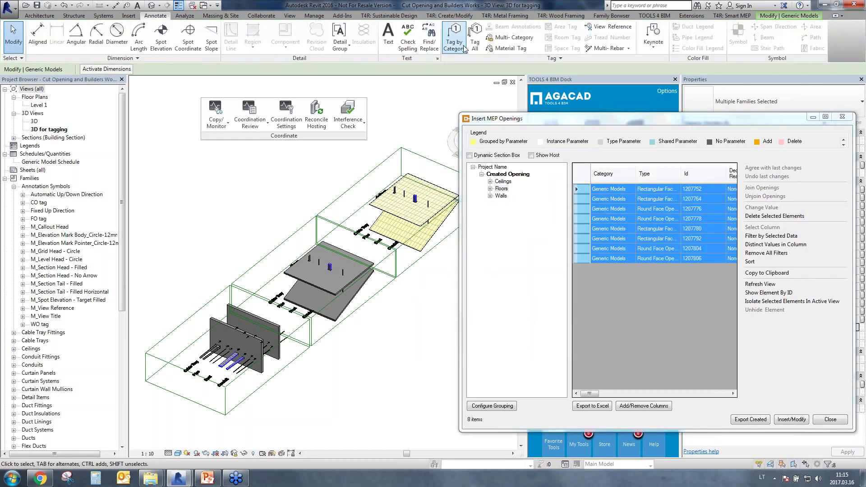
pyautogui.click(475, 38)
pyautogui.click(530, 225)
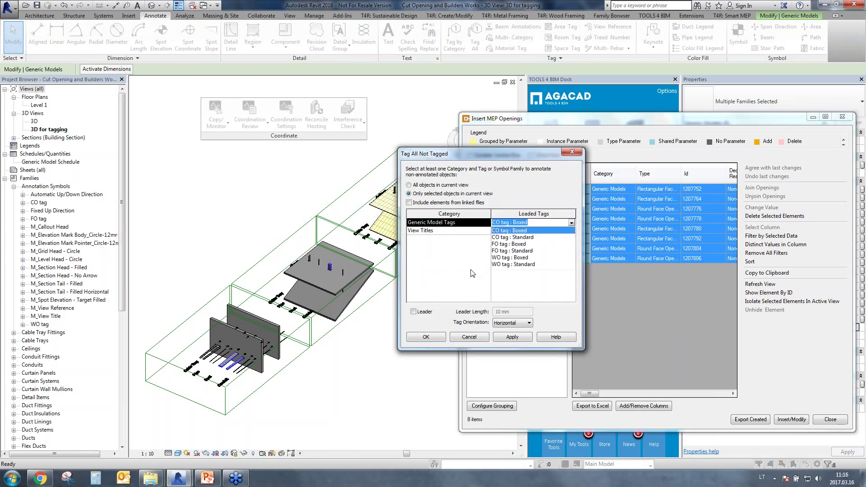
pyautogui.click(504, 251)
pyautogui.click(426, 312)
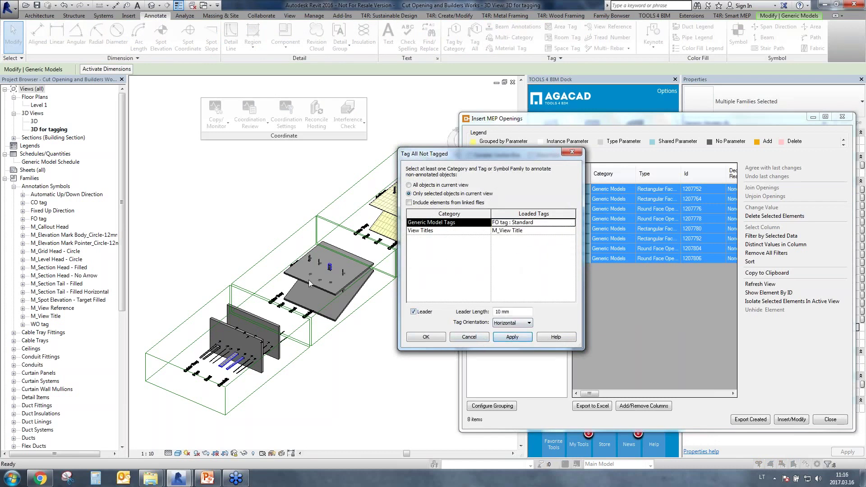
pyautogui.click(425, 337)
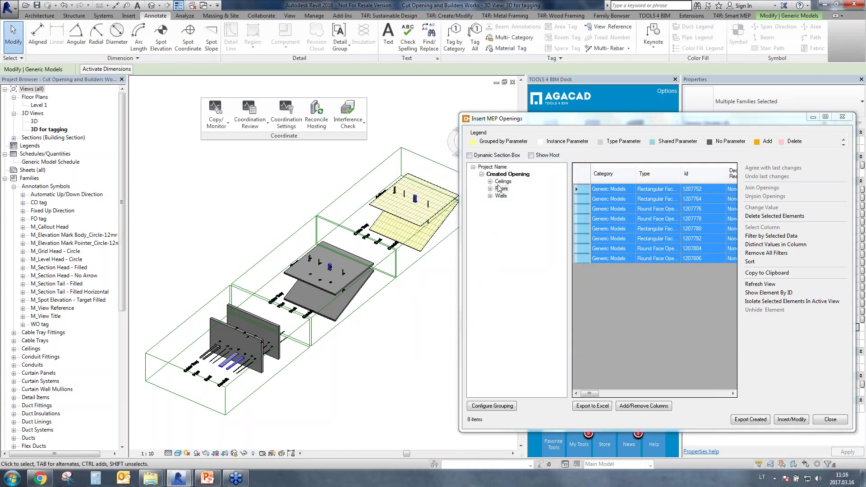
# Select all ceiling openings in the list, tag them with CO tag : Boxed including leaders, and close the openings list.
pyautogui.click(503, 182)
pyautogui.click(582, 173)
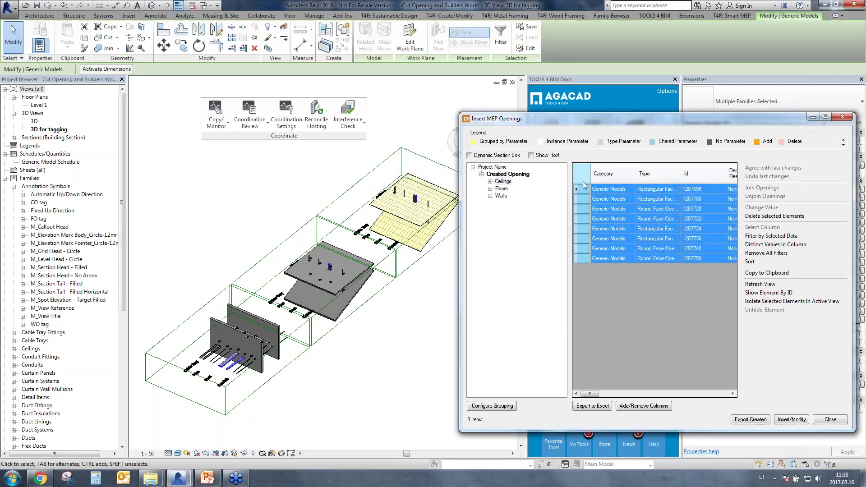
pyautogui.click(155, 15)
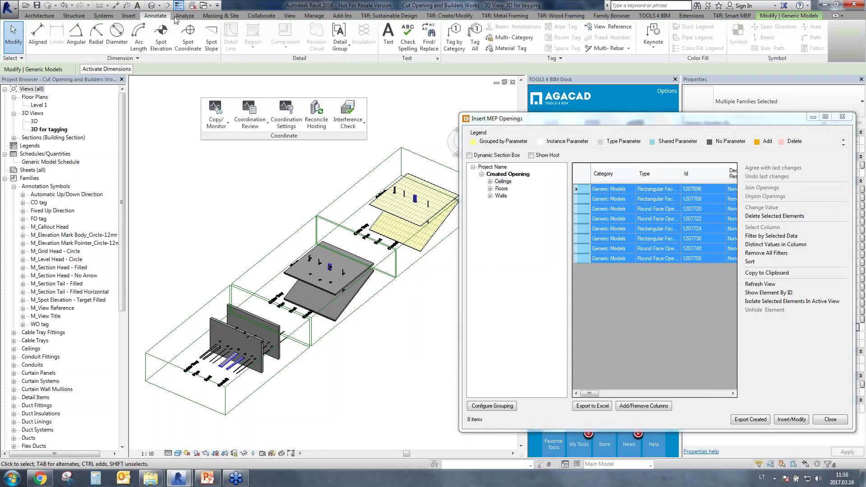
pyautogui.click(474, 40)
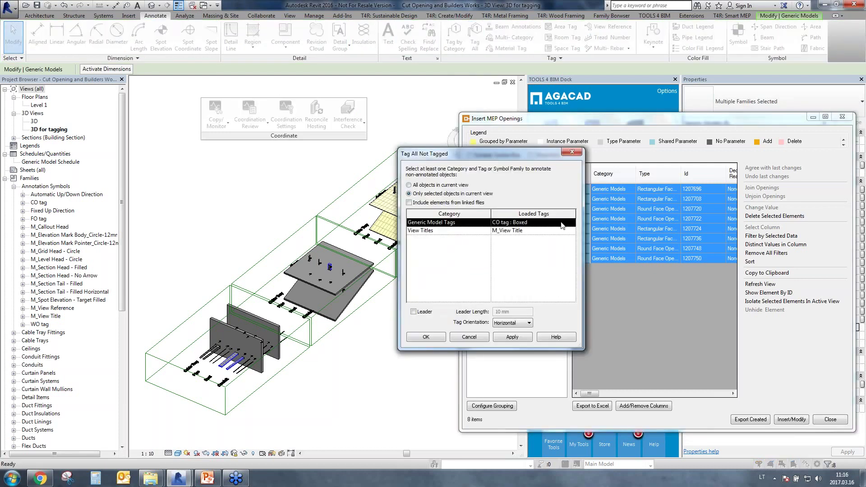
pyautogui.click(508, 224)
pyautogui.click(413, 311)
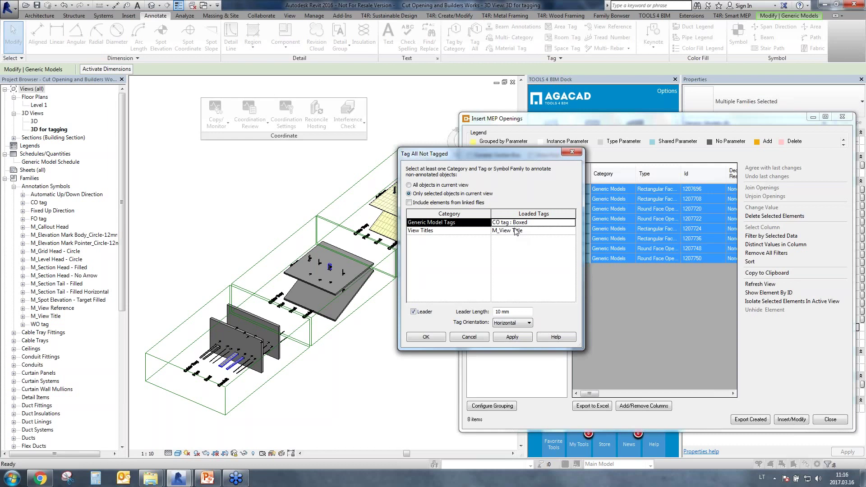
pyautogui.click(513, 338)
pyautogui.click(433, 342)
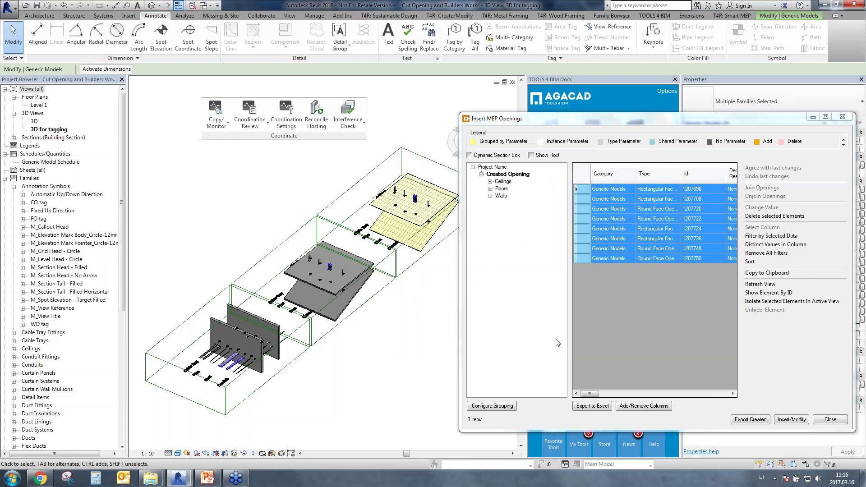
pyautogui.click(830, 420)
# Inspect the opening tags up close on the walls and the floor slab in the 3D view.
pyautogui.scroll(10, 207, 348)
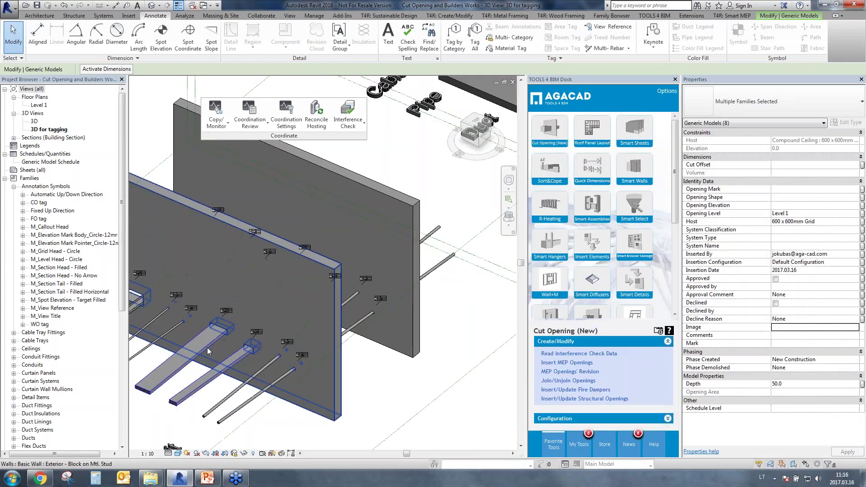
pyautogui.scroll(8, 261, 228)
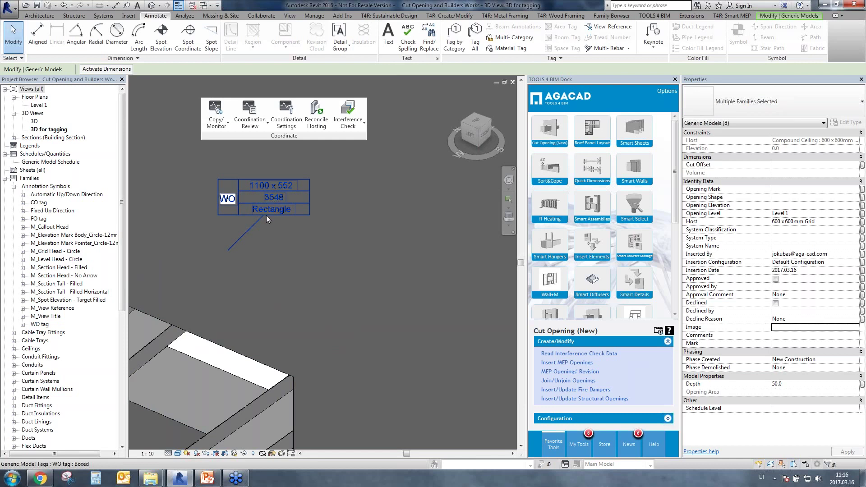
pyautogui.scroll(-3, 320, 255)
pyautogui.scroll(-3, 398, 292)
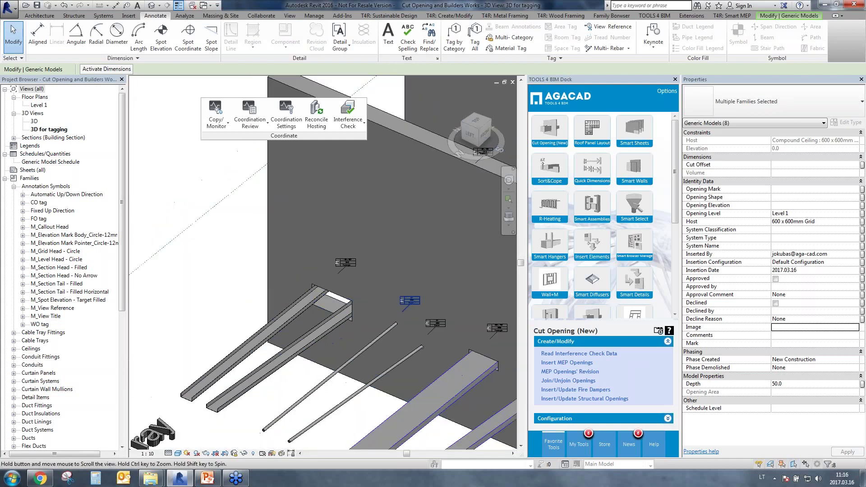
pyautogui.moveTo(406, 300); pyautogui.dragTo(342, 296, button='middle')
pyautogui.scroll(6, 342, 296)
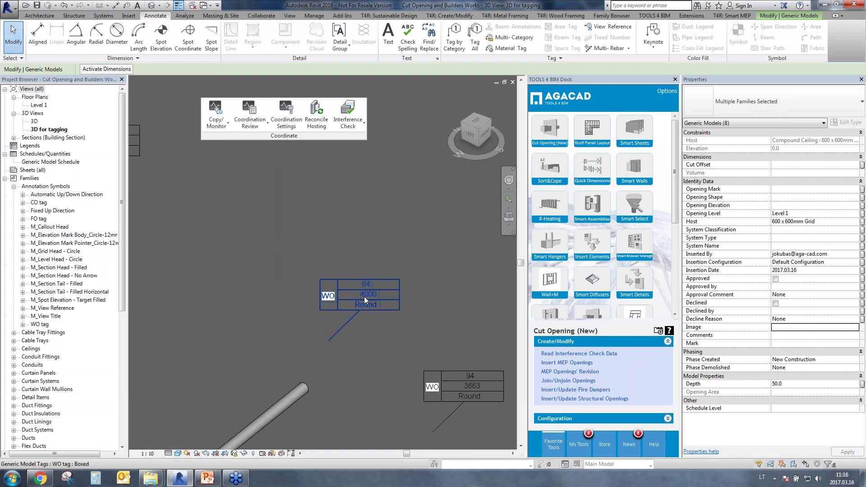
pyautogui.scroll(-5, 360, 308)
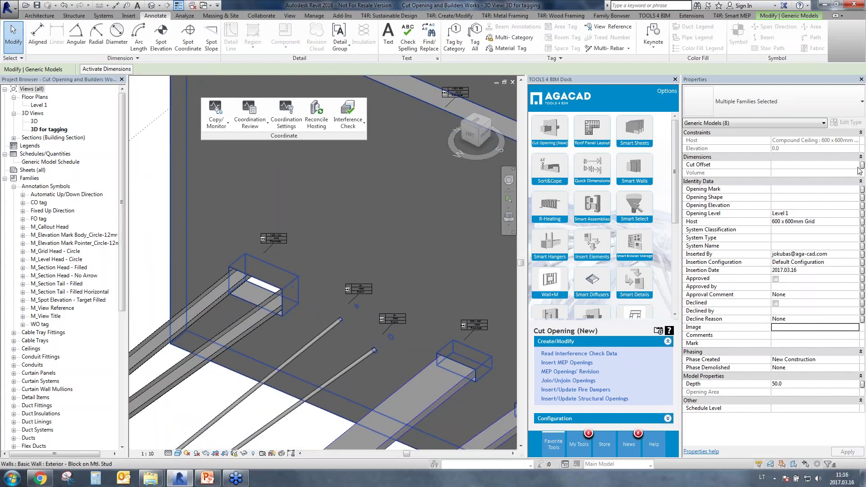
pyautogui.scroll(-3, 330, 347)
pyautogui.moveTo(440, 354); pyautogui.dragTo(244, 359, button='middle')
pyautogui.moveTo(451, 214); pyautogui.dragTo(280, 333, button='middle')
pyautogui.scroll(-2, 289, 328)
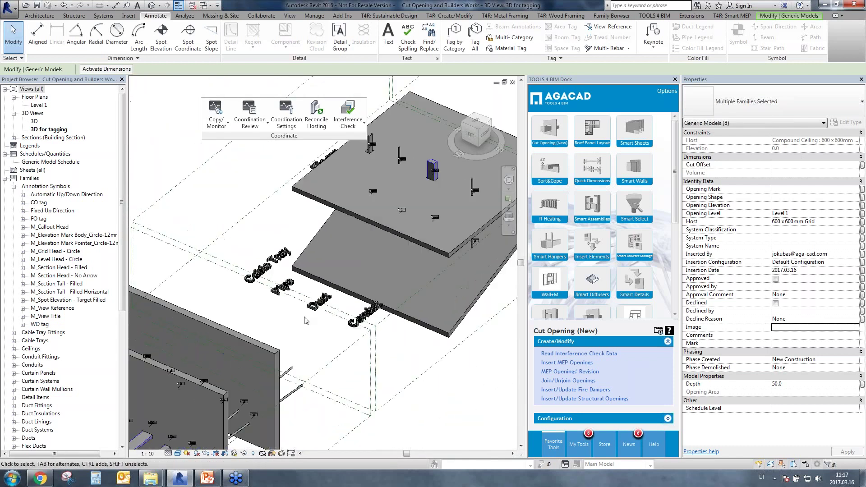
pyautogui.moveTo(406, 210); pyautogui.dragTo(316, 262, button='middle')
pyautogui.scroll(1, 315, 263)
pyautogui.scroll(3, 316, 262)
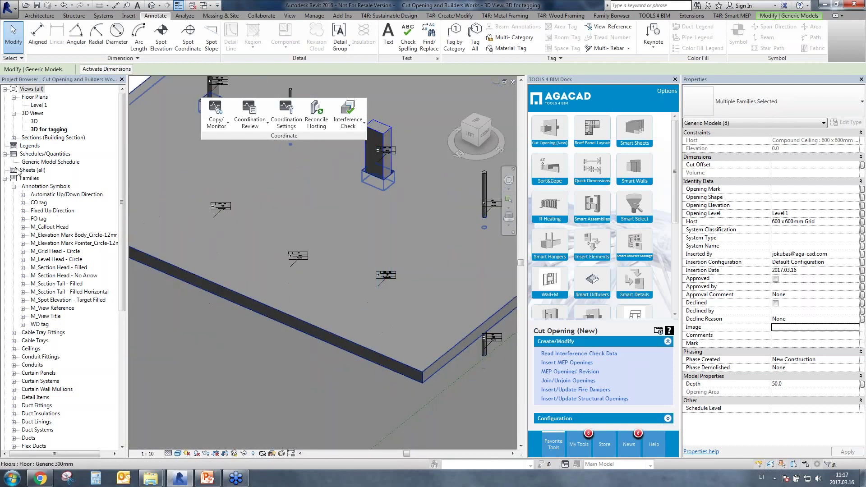
# In the Level 1 floor plan, turn on Filled Region in the type properties of the Rectangular Face Opening.
pyautogui.doubleClick(39, 104)
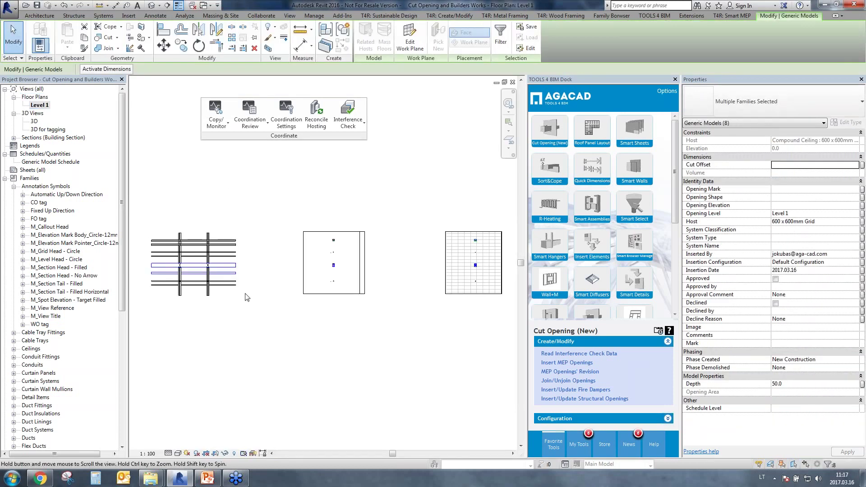
pyautogui.moveTo(278, 239); pyautogui.dragTo(334, 258, button='middle')
pyautogui.scroll(4, 295, 252)
pyautogui.moveTo(365, 317); pyautogui.dragTo(348, 290, button='middle')
pyautogui.scroll(4, 294, 239)
pyautogui.scroll(-3, 258, 214)
pyautogui.moveTo(258, 214); pyautogui.dragTo(256, 203, button='middle')
pyautogui.scroll(1, 259, 205)
pyautogui.click(252, 203)
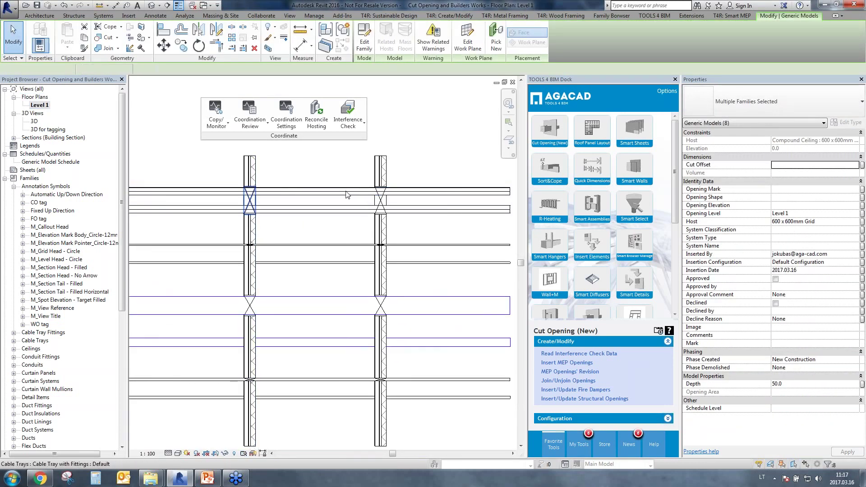
pyautogui.click(839, 124)
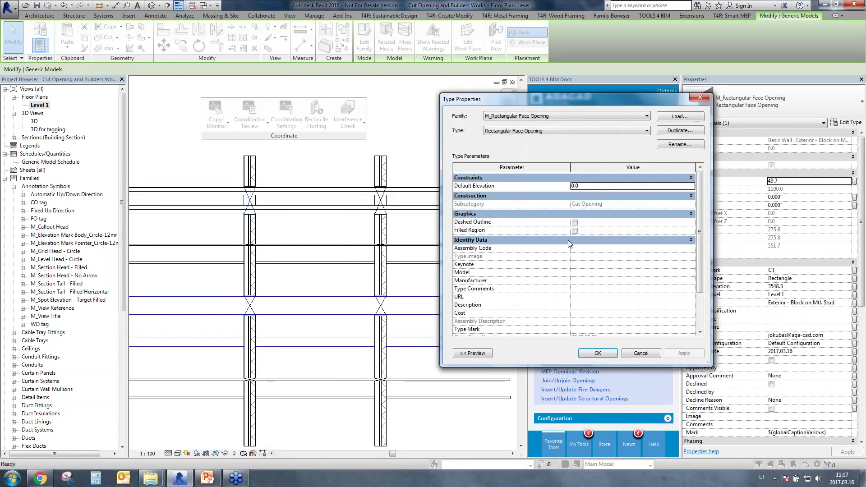
pyautogui.click(574, 230)
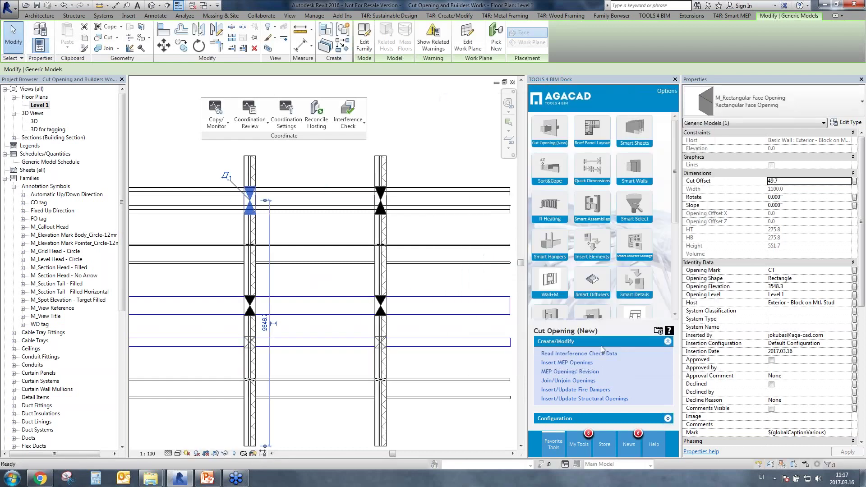
pyautogui.click(312, 253)
pyautogui.moveTo(311, 345); pyautogui.dragTo(312, 316, button='middle')
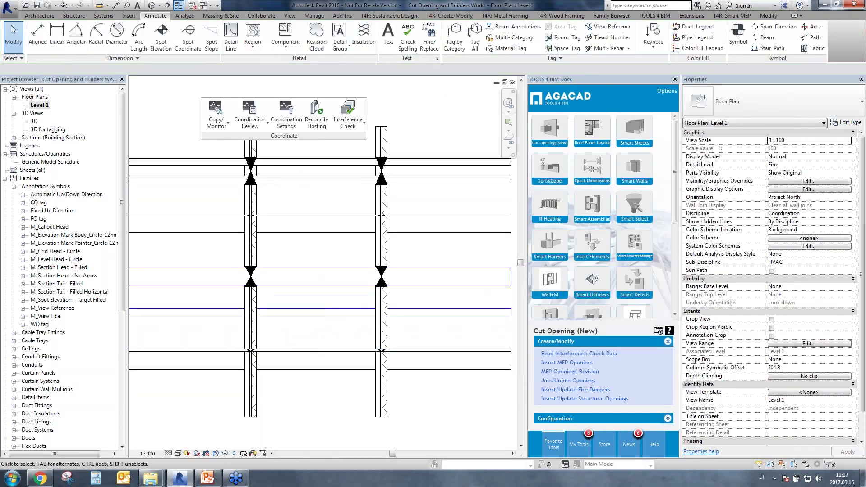
# Set the Level 1 floor plan's view scale to 1:20.
pyautogui.moveTo(352, 188); pyautogui.dragTo(350, 203, button='middle')
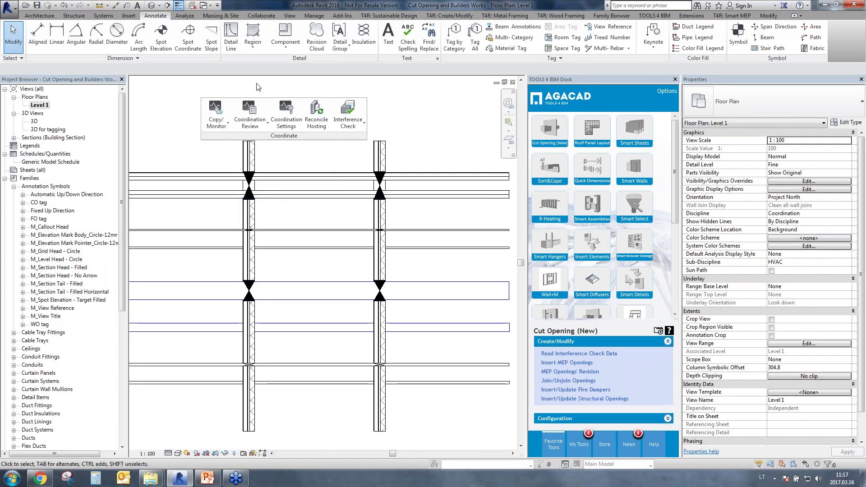
pyautogui.click(476, 41)
pyautogui.click(568, 156)
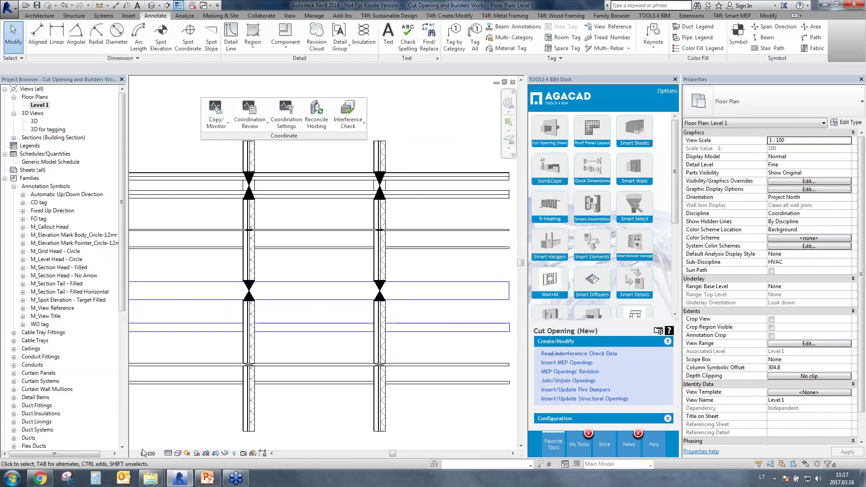
pyautogui.click(147, 453)
pyautogui.click(159, 365)
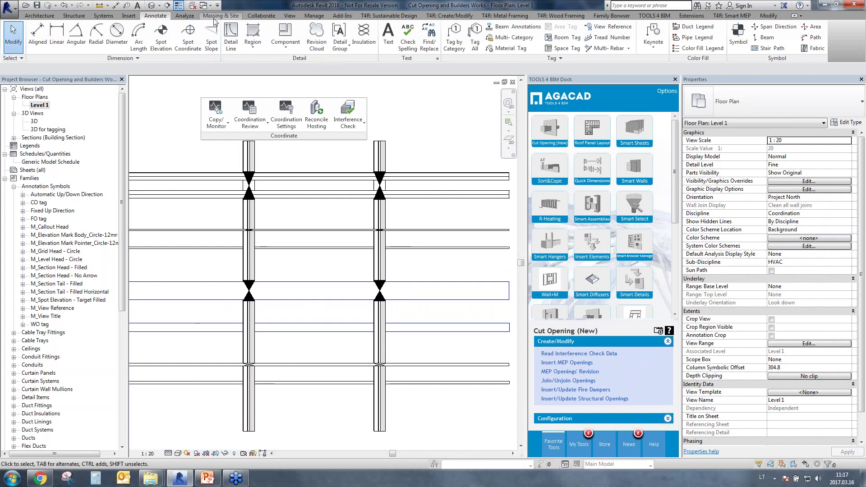
# Tag all generic models in the floor plan with WO tag : Boxed, including leaders.
pyautogui.click(476, 41)
pyautogui.click(532, 222)
pyautogui.click(571, 223)
pyautogui.click(512, 258)
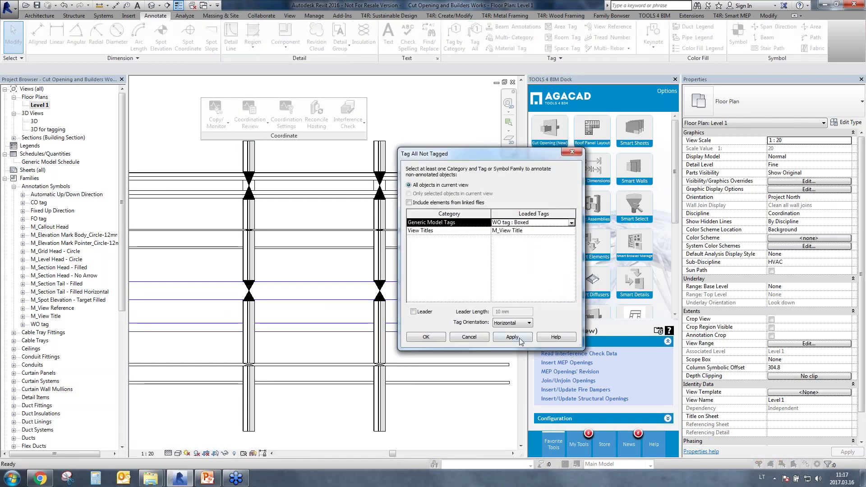
pyautogui.click(423, 312)
pyautogui.click(512, 337)
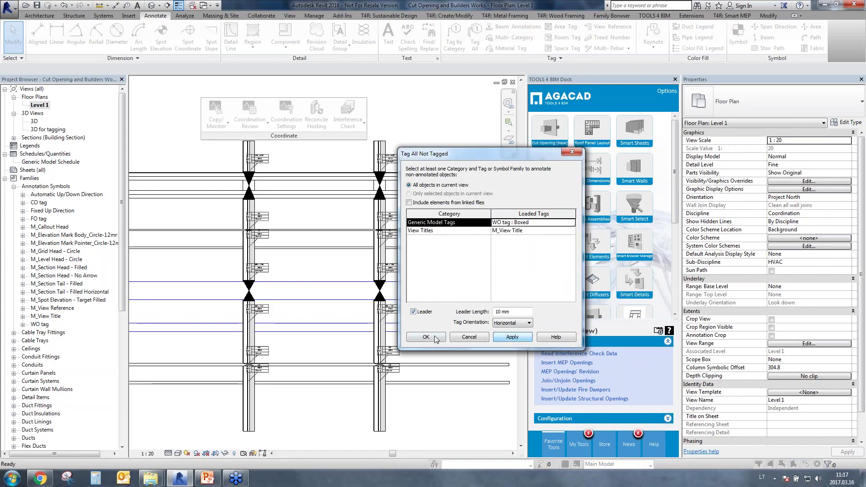
pyautogui.click(426, 338)
# Move the 800 x 250 rectangular tag and the 94 and 64 round tags clear of the hatched wall.
pyautogui.scroll(2, 264, 275)
pyautogui.scroll(3, 263, 275)
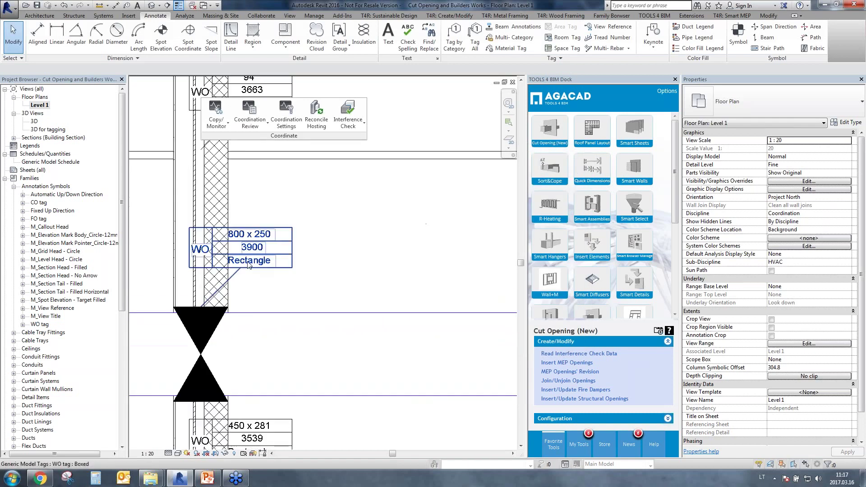
pyautogui.moveTo(291, 245); pyautogui.dragTo(337, 251)
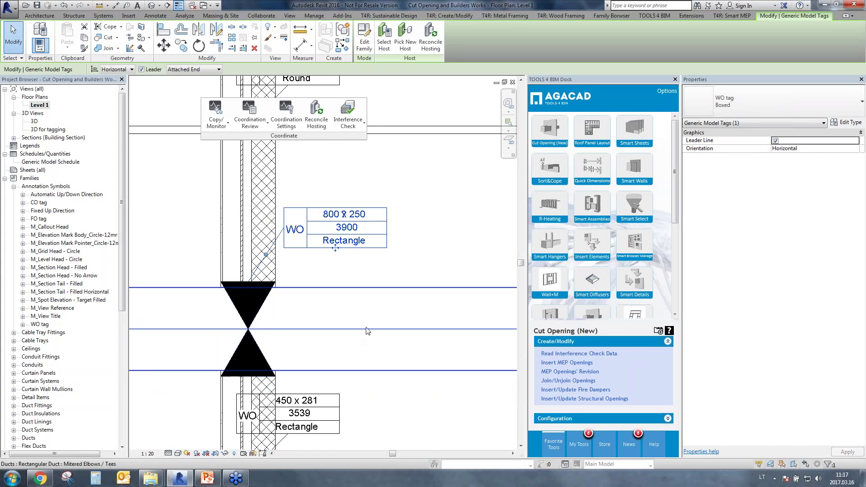
pyautogui.click(430, 229)
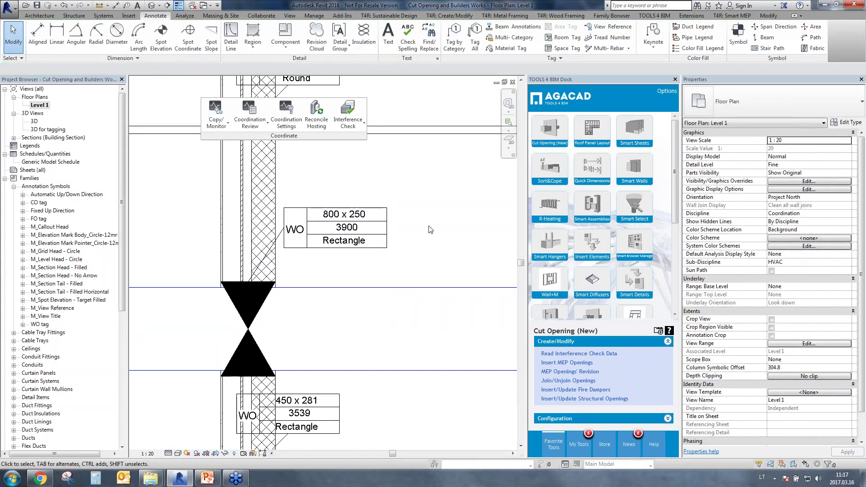
pyautogui.scroll(-3, 424, 231)
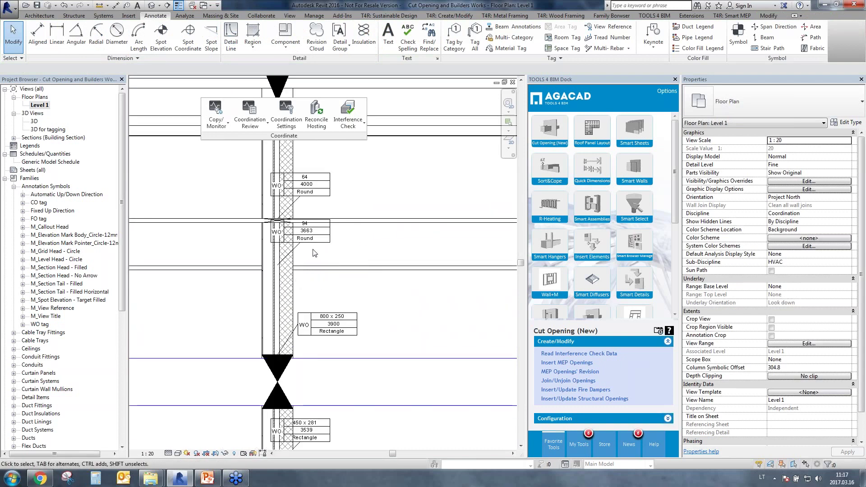
pyautogui.moveTo(305, 243)
pyautogui.mouseDown()
pyautogui.moveTo(348, 251)
pyautogui.moveTo(347, 197)
pyautogui.mouseUp()
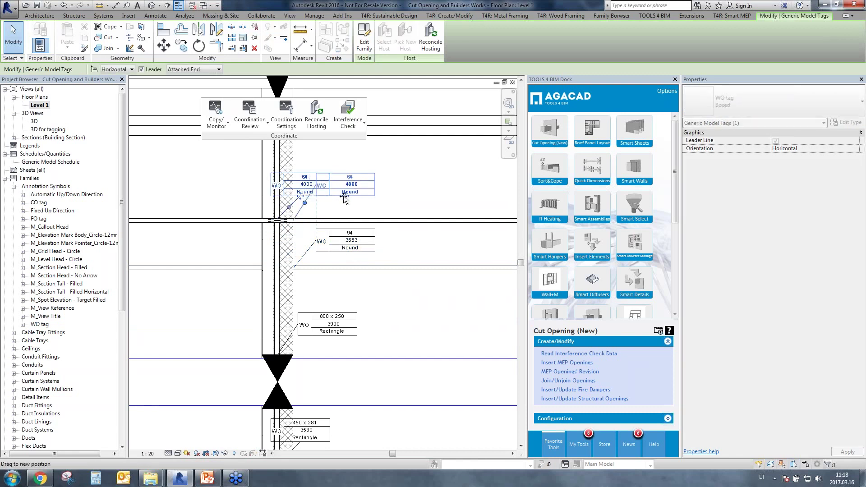
pyautogui.click(421, 186)
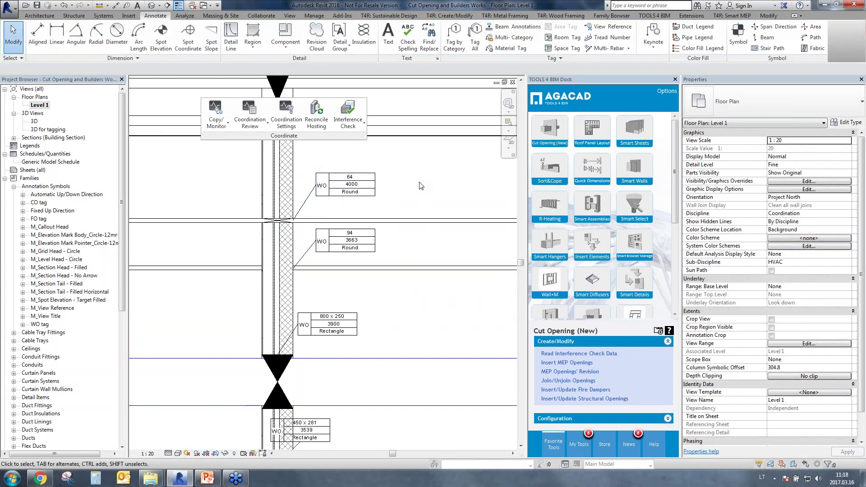
# Open the rectangular duct opening's family for editing and examine its parameters and formulas in Family Types.
pyautogui.click(281, 373)
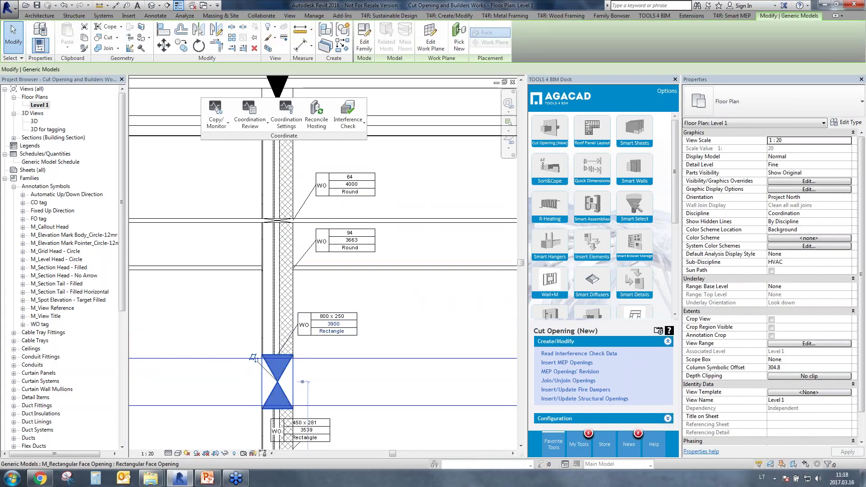
pyautogui.click(364, 41)
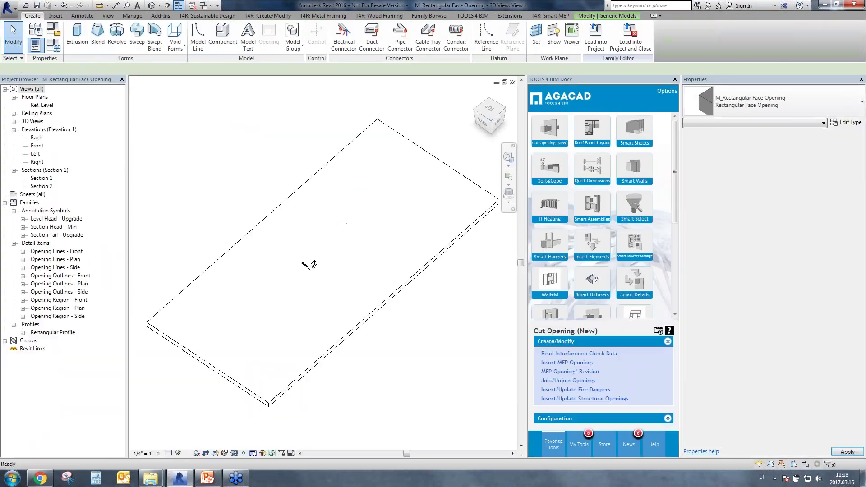
pyautogui.click(54, 29)
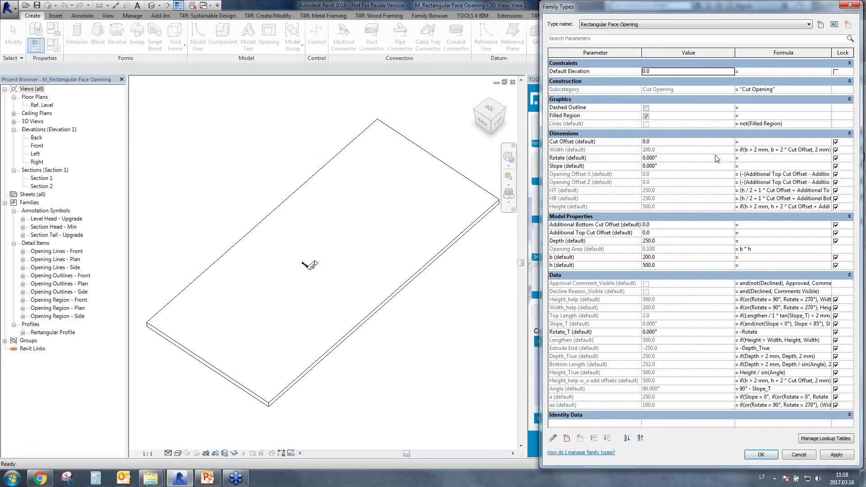
pyautogui.moveTo(779, 17); pyautogui.dragTo(546, 30)
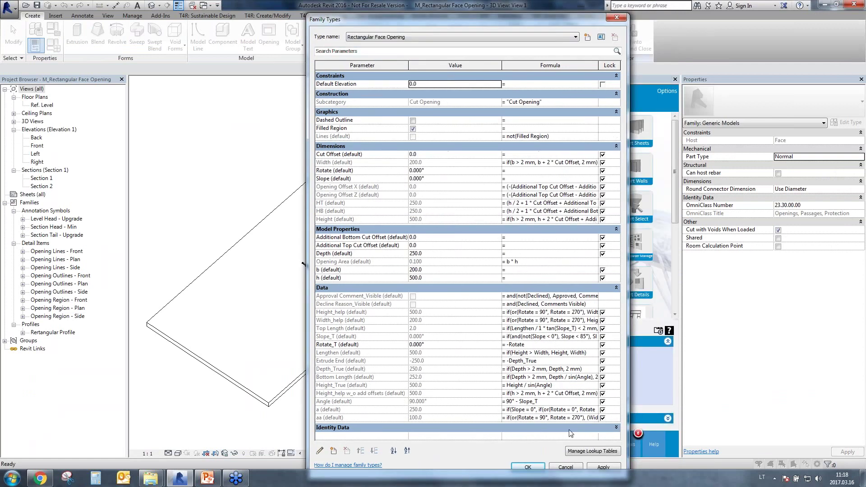
pyautogui.click(618, 16)
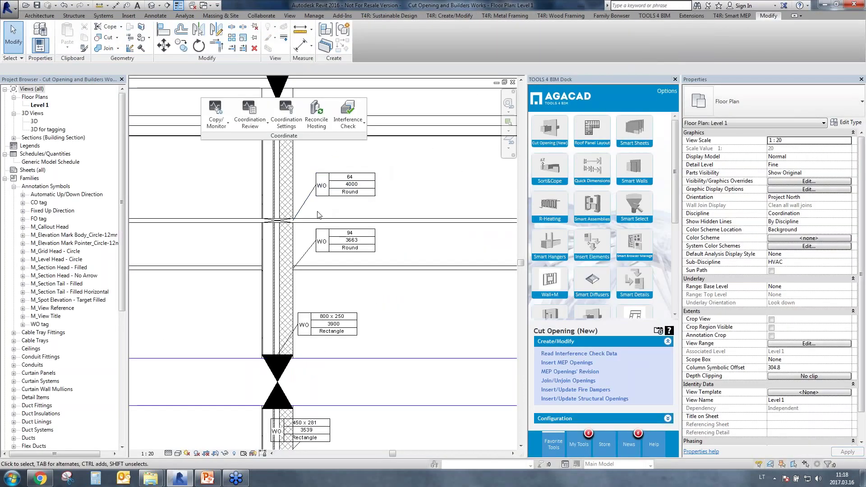
# Select the 800 x 250 rectangular duct opening and examine its identity data, from opening mark and system details to the approval and decline fields.
pyautogui.click(288, 383)
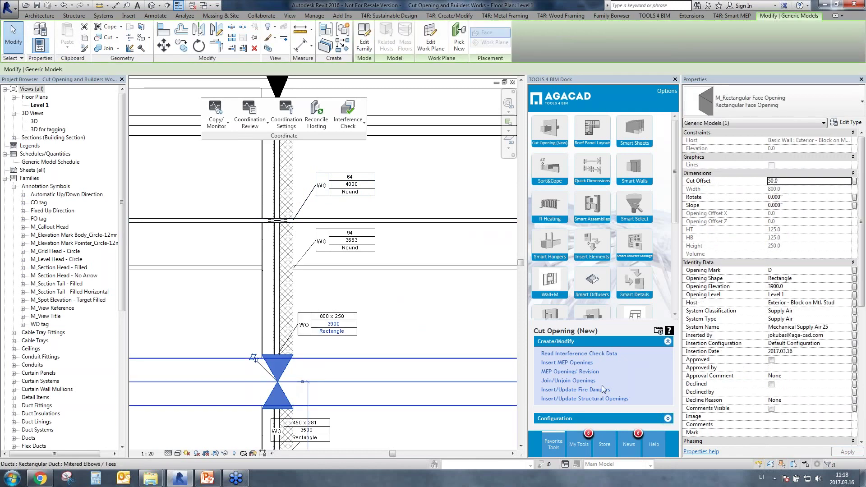
pyautogui.scroll(-3, 756, 283)
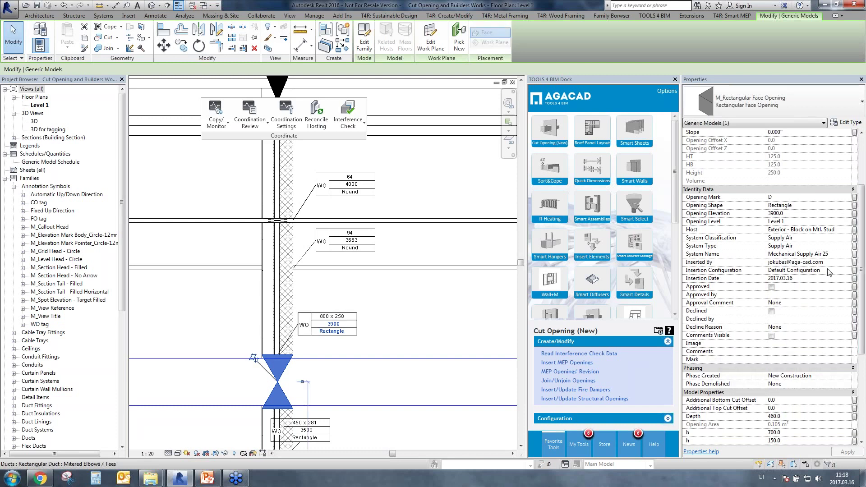
pyautogui.click(783, 199)
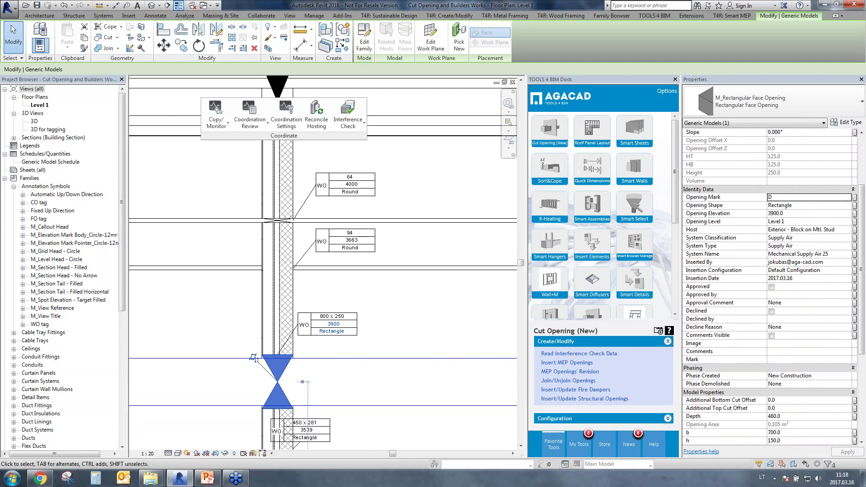
pyautogui.click(814, 207)
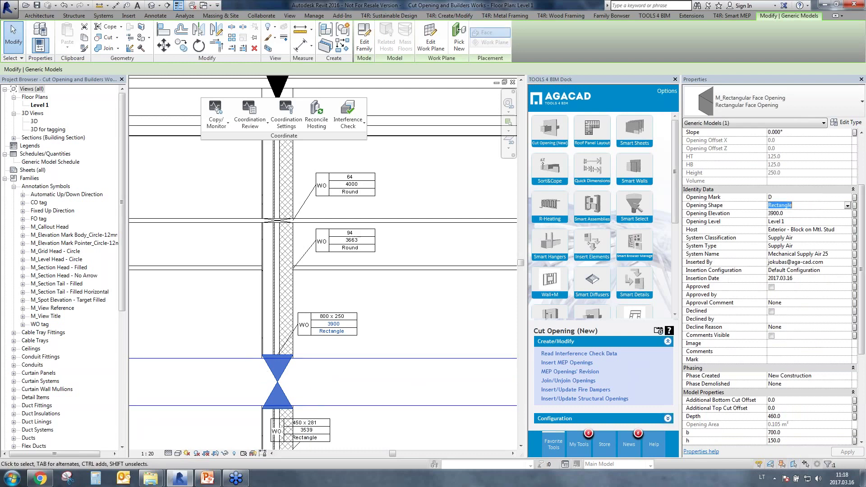
pyautogui.press('Tab')
pyautogui.press('Tab')
pyautogui.click(815, 230)
pyautogui.press('Tab')
pyautogui.press('Tab')
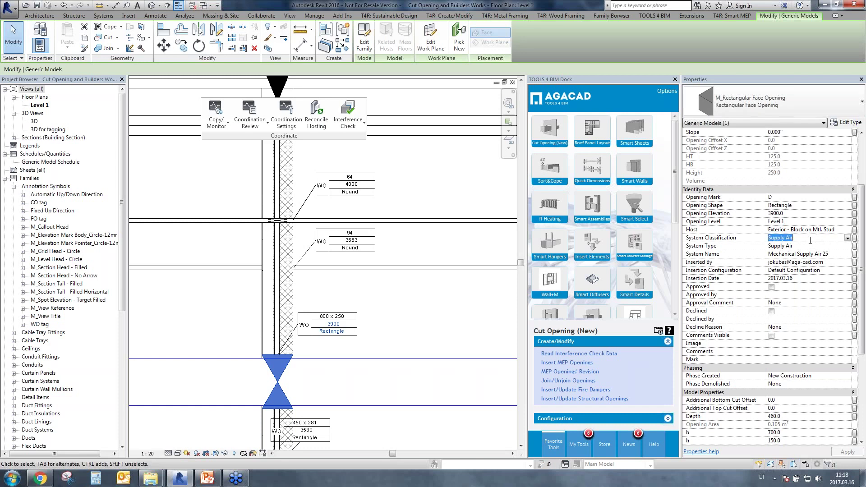
pyautogui.press('Tab')
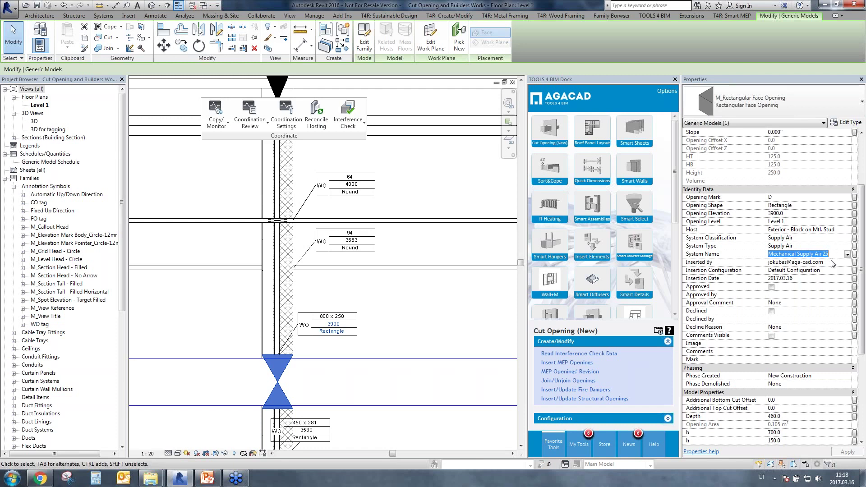
pyautogui.press('Tab')
pyautogui.press('Tab')
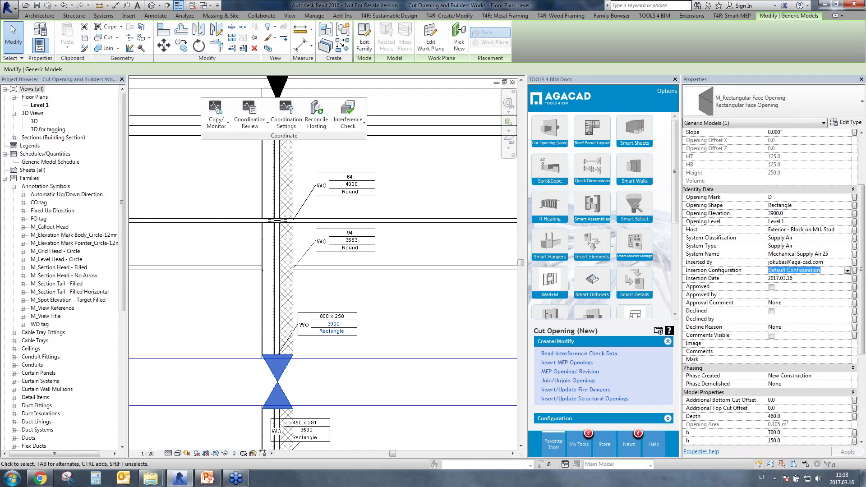
pyautogui.press('Tab')
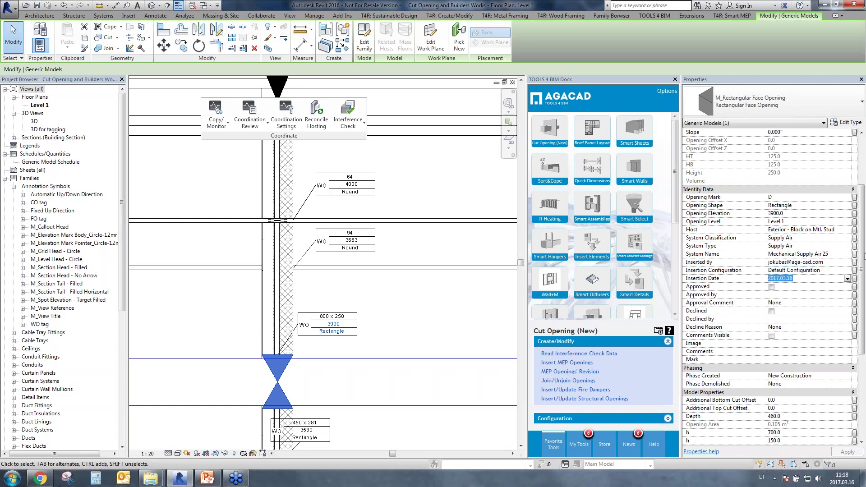
pyautogui.scroll(-3, 861, 256)
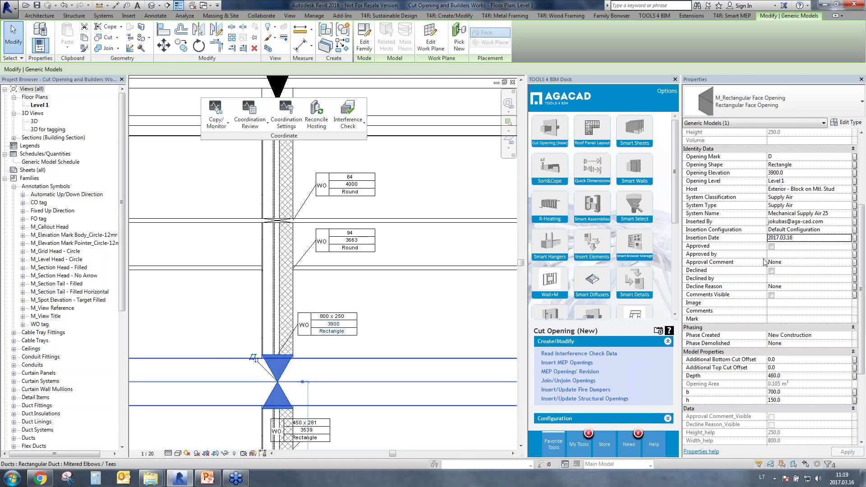
pyautogui.click(776, 279)
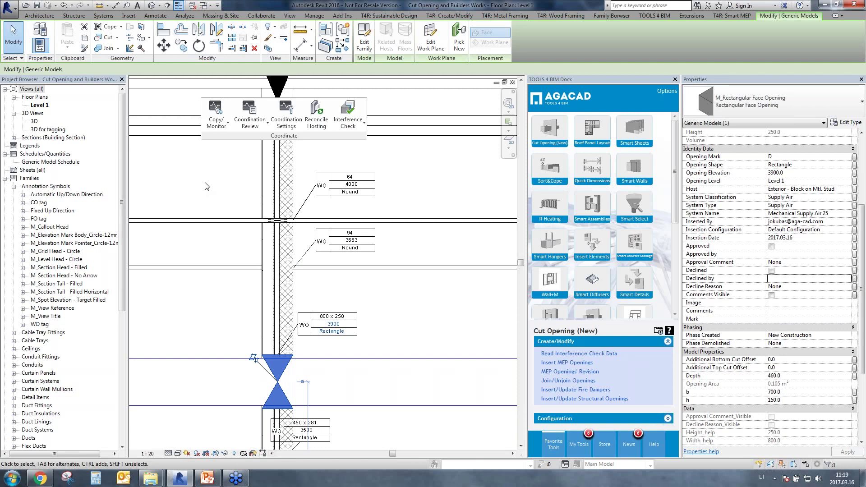
# Move the 1100 x 885 rectangular opening tag clear of the hatched wall in the Level 1 plan.
pyautogui.click(427, 190)
pyautogui.scroll(-3, 494, 186)
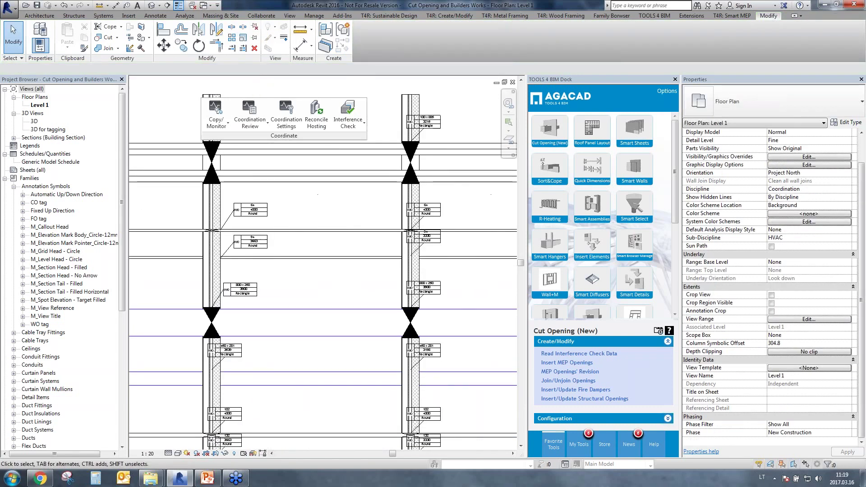
pyautogui.moveTo(485, 185); pyautogui.dragTo(480, 189, button='middle')
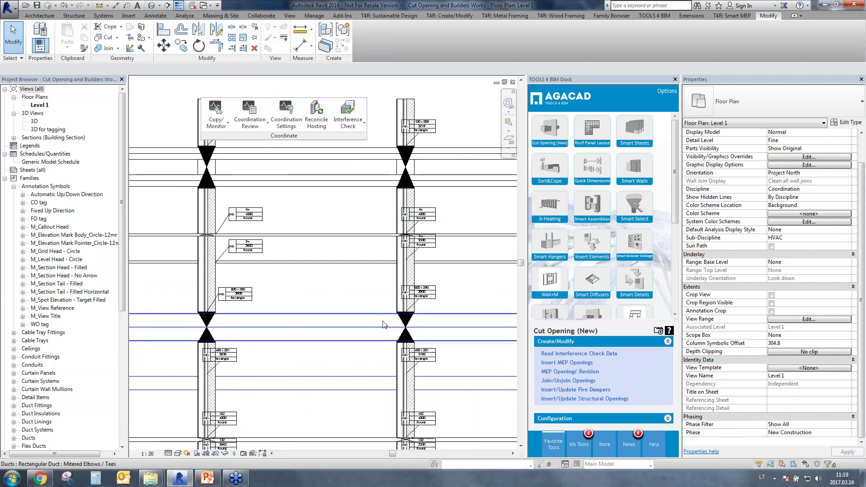
pyautogui.scroll(-3, 382, 325)
pyautogui.moveTo(361, 368)
pyautogui.mouseDown(button='middle')
pyautogui.moveTo(353, 355)
pyautogui.moveTo(350, 366)
pyautogui.mouseUp(button='middle')
pyautogui.scroll(4, 397, 170)
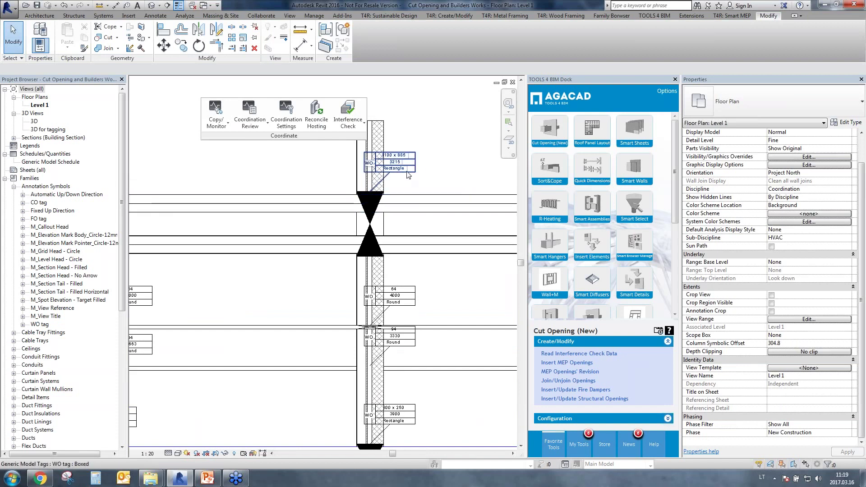
pyautogui.click(407, 175)
pyautogui.moveTo(407, 175); pyautogui.dragTo(439, 175)
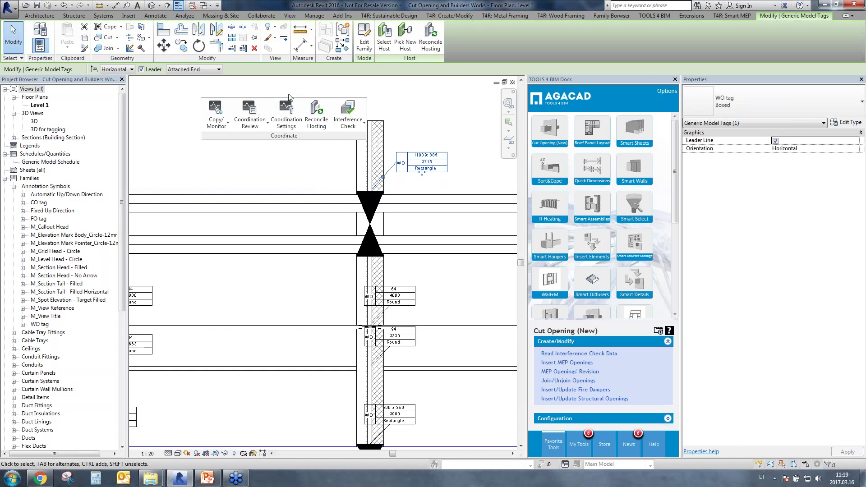
# Close the Cut Opening and Builders Works project without saving and view the Cut Opening and Fire Details model in 3D.
pyautogui.click(513, 83)
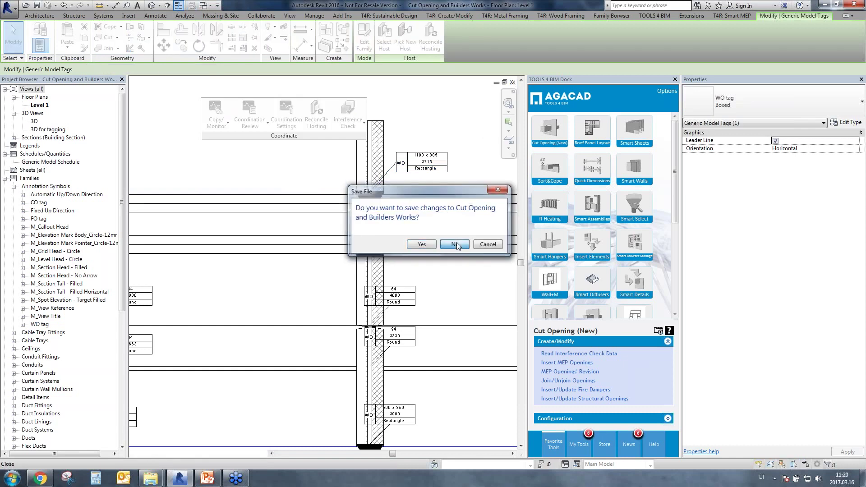
pyautogui.click(454, 244)
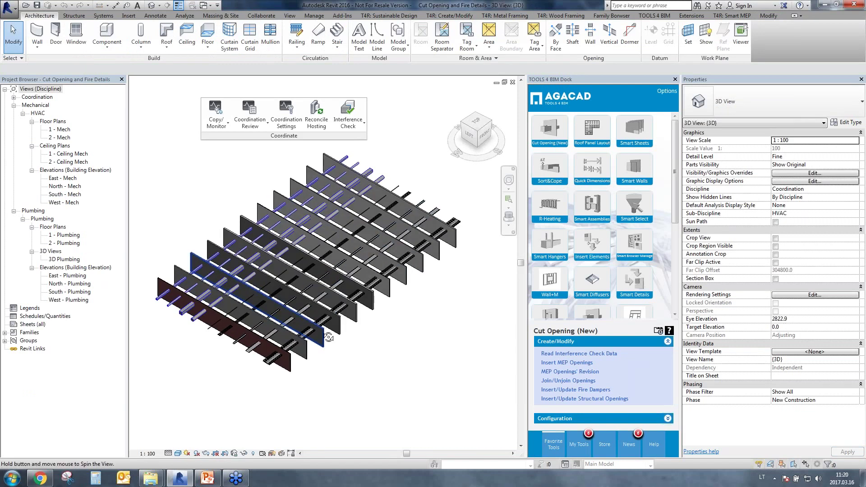
pyautogui.keyDown('shift'); pyautogui.moveTo(375, 334); pyautogui.dragTo(377, 351, button='middle'); pyautogui.keyUp('shift')
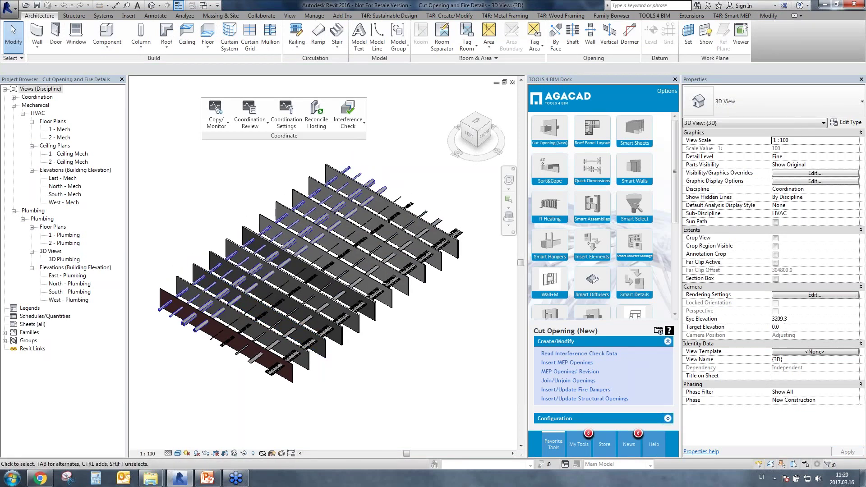
# Open all three face opening families from the Fire protection components folder in Revit.
pyautogui.moveTo(150, 478)
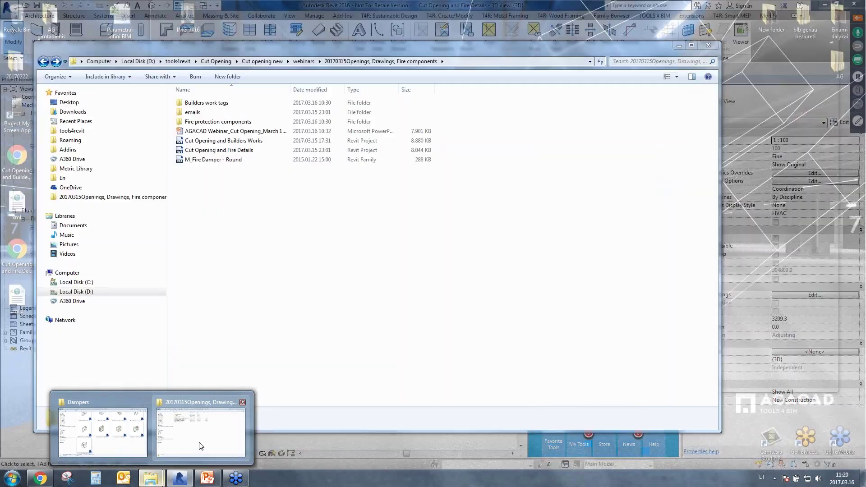
pyautogui.click(201, 433)
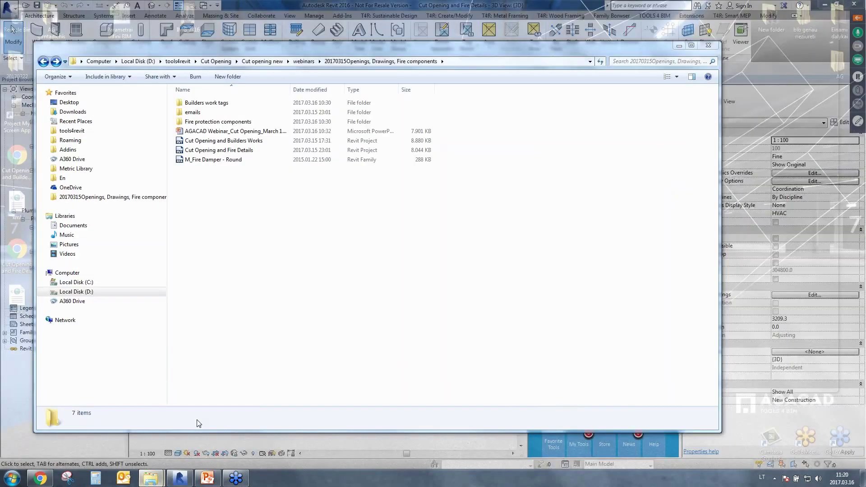
pyautogui.doubleClick(199, 122)
pyautogui.click(44, 62)
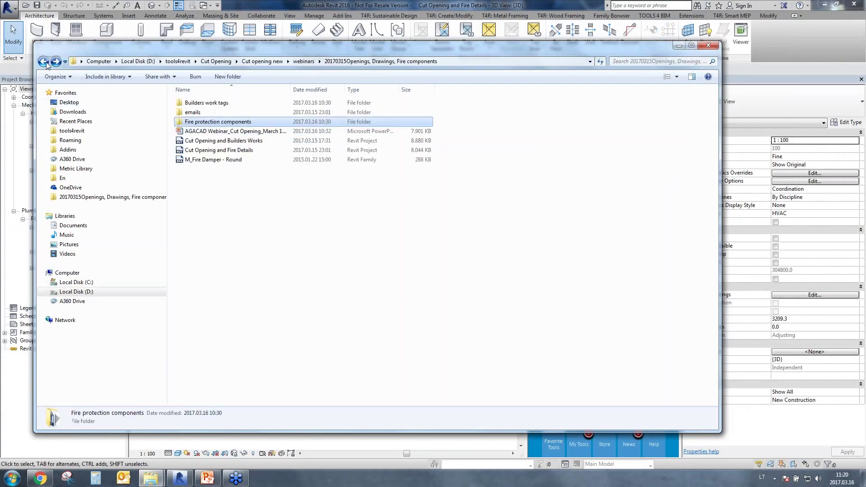
pyautogui.click(44, 62)
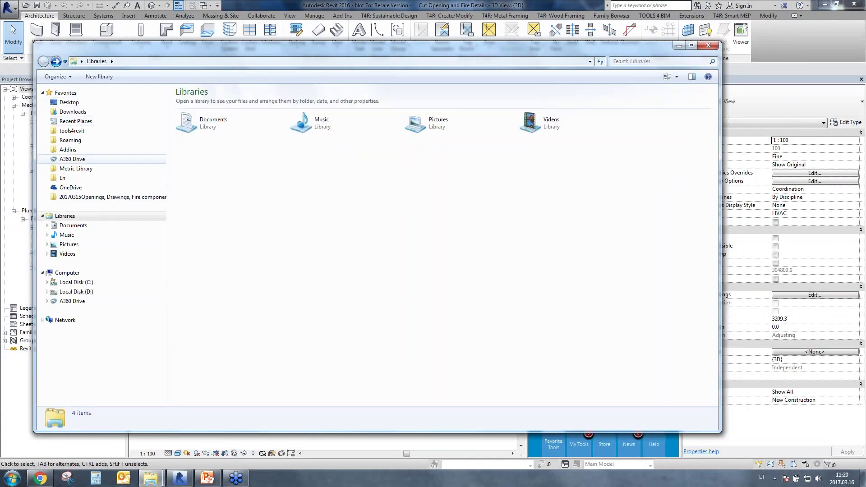
pyautogui.click(76, 198)
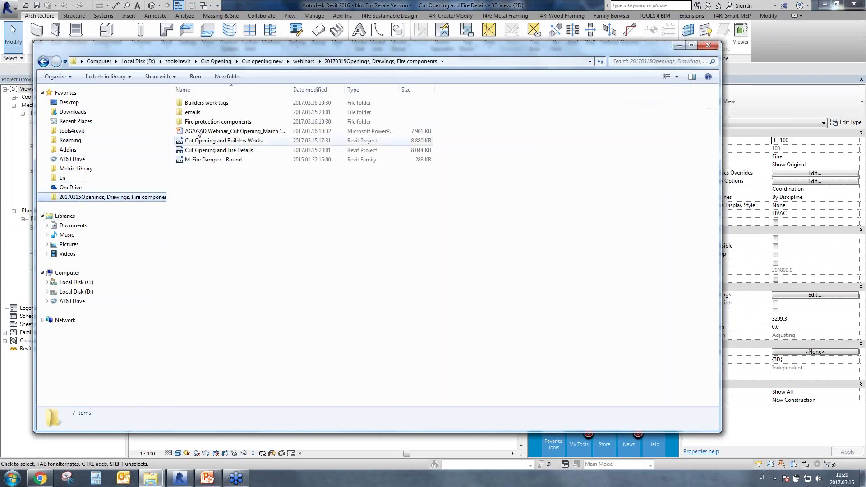
pyautogui.doubleClick(197, 123)
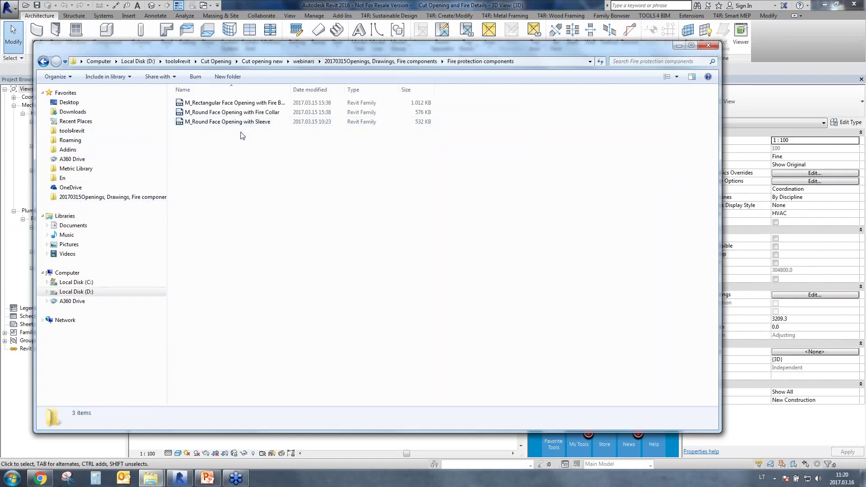
pyautogui.doubleClick(289, 89)
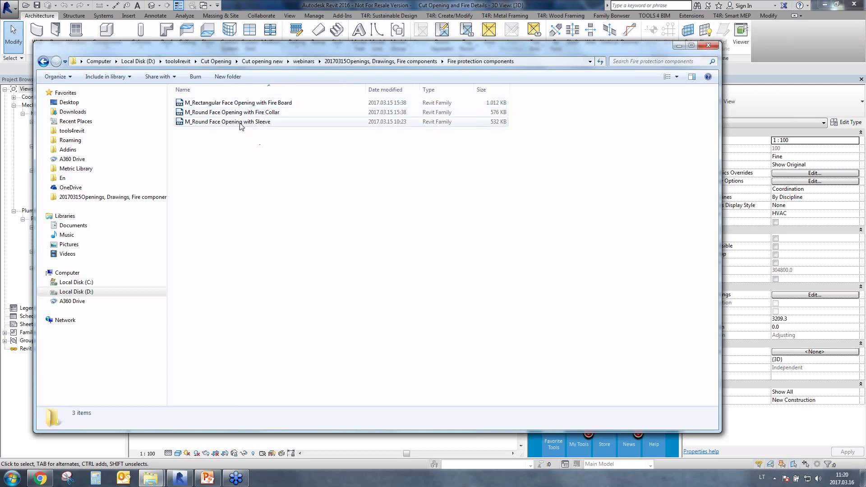
pyautogui.hotkey('ctrl', 'a')
pyautogui.moveTo(297, 122); pyautogui.dragTo(279, 29)
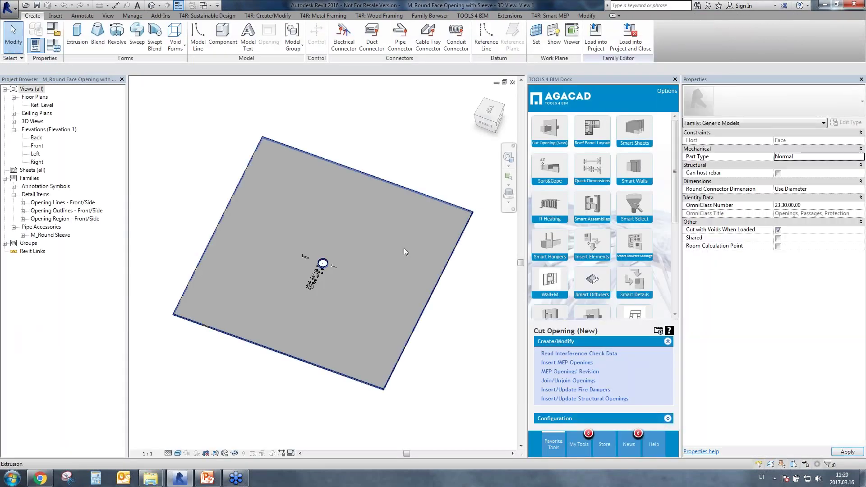
# Inspect the nested round sleeve and its properties in the M_Round Face Opening with Sleeve family.
pyautogui.keyDown('shift'); pyautogui.moveTo(292, 330); pyautogui.dragTo(266, 263, button='middle'); pyautogui.keyUp('shift')
pyautogui.scroll(3, 325, 274)
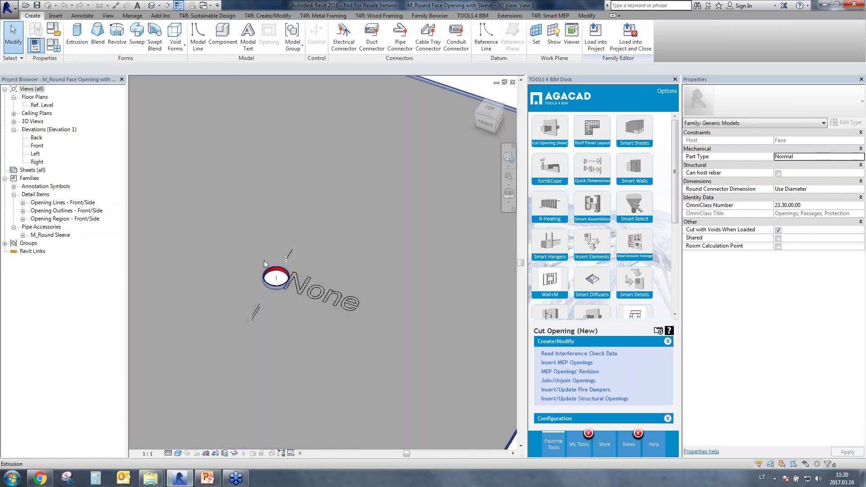
pyautogui.scroll(3, 271, 274)
pyautogui.scroll(-3, 268, 274)
pyautogui.click(270, 275)
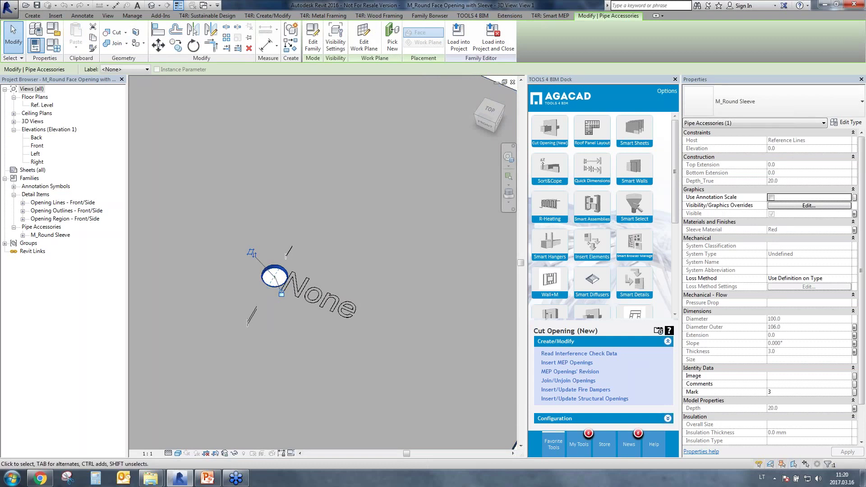
pyautogui.scroll(3, 280, 277)
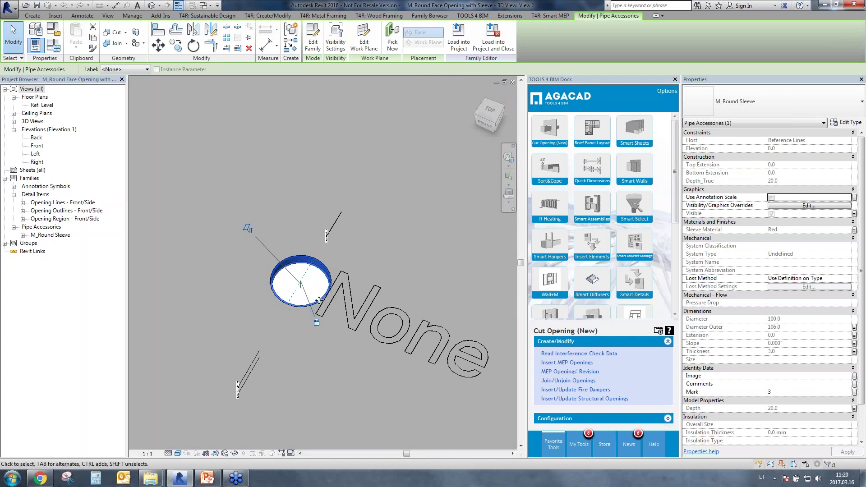
# Open the nested M_Round Sleeve family for editing and temporarily hide the host slab around the sleeve.
pyautogui.click(312, 44)
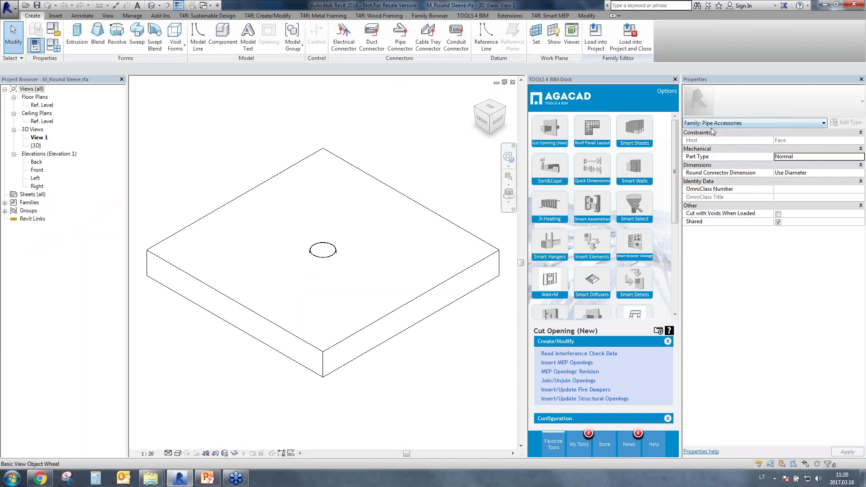
pyautogui.click(422, 281)
pyautogui.press('h')
pyautogui.press('h')
pyautogui.keyDown('shift'); pyautogui.moveTo(364, 286); pyautogui.dragTo(358, 309, button='middle'); pyautogui.keyUp('shift')
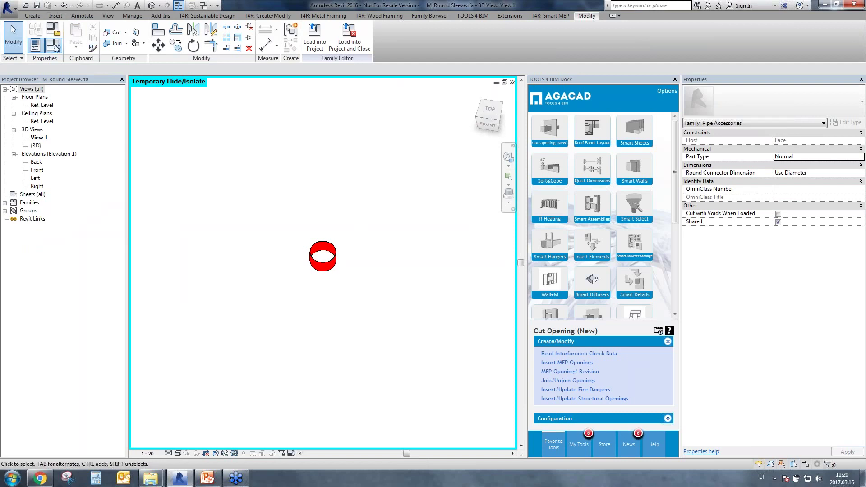
# Examine the round sleeve's parameters and thickness in Family Types, and close its family without saving.
pyautogui.click(54, 45)
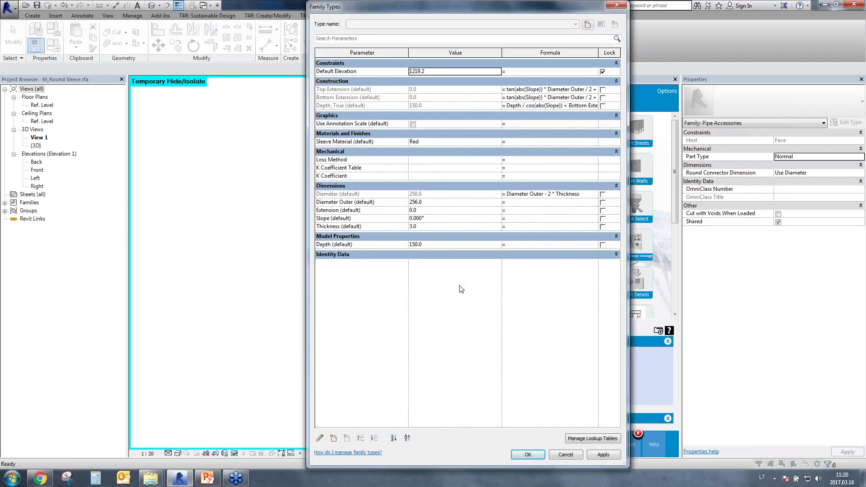
pyautogui.click(427, 225)
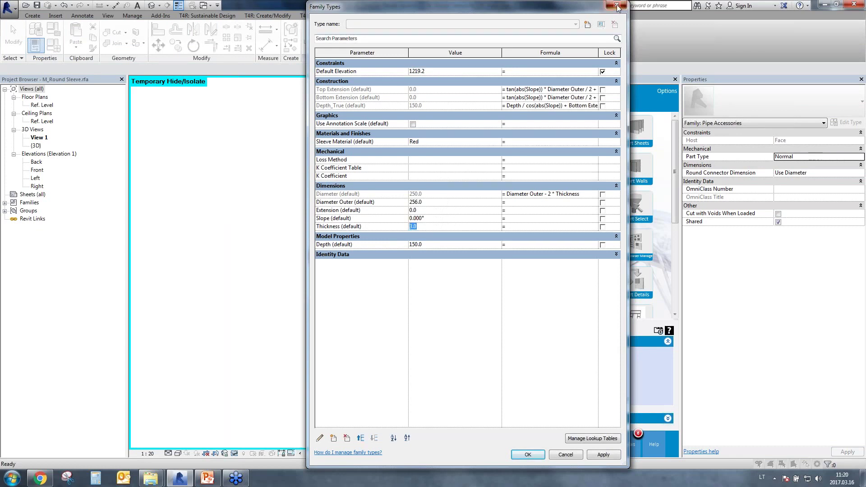
pyautogui.click(616, 5)
pyautogui.click(513, 82)
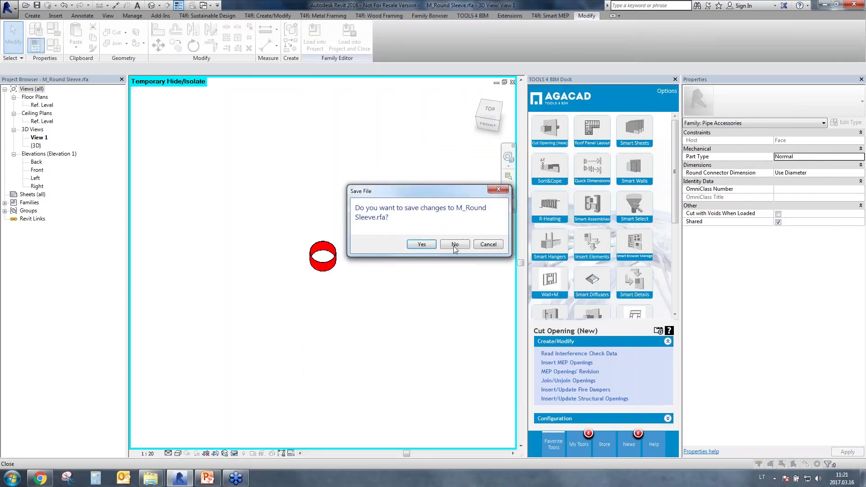
pyautogui.click(453, 245)
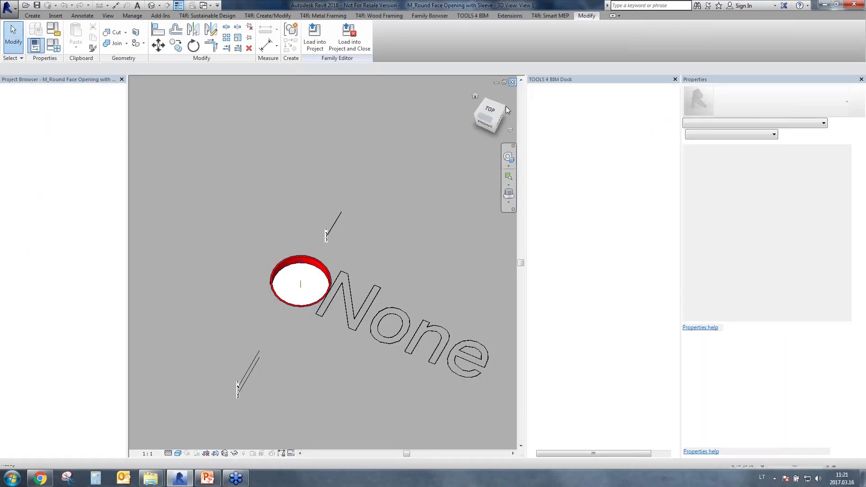
# Switch from the sleeve opening family to M_Round Face Opening with Fire Collar and inspect the collar in 3D.
pyautogui.keyDown('shift'); pyautogui.moveTo(361, 281); pyautogui.dragTo(361, 281, button='middle'); pyautogui.keyUp('shift')
pyautogui.moveTo(405, 184); pyautogui.dragTo(460, 361)
pyautogui.keyDown('shift'); pyautogui.moveTo(460, 361); pyautogui.dragTo(453, 223, button='middle'); pyautogui.keyUp('shift')
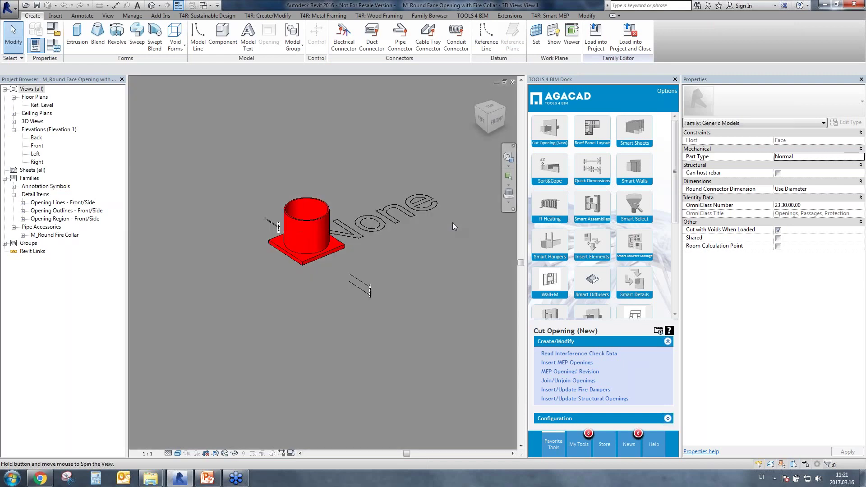
# Inspect the underside of the M_Round Face Opening with Fire Collar family in 3D and close the family.
pyautogui.click(491, 124)
pyautogui.click(278, 251)
pyautogui.keyDown('shift'); pyautogui.moveTo(278, 251); pyautogui.dragTo(370, 271, button='middle'); pyautogui.keyUp('shift')
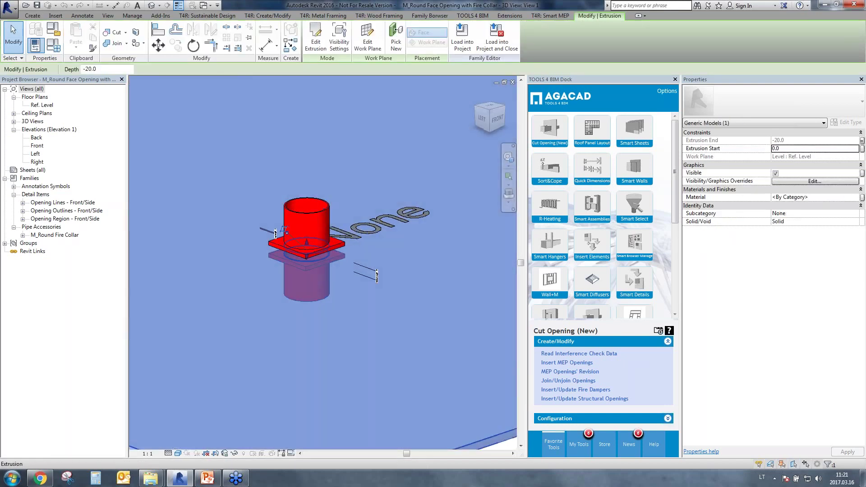
pyautogui.click(514, 82)
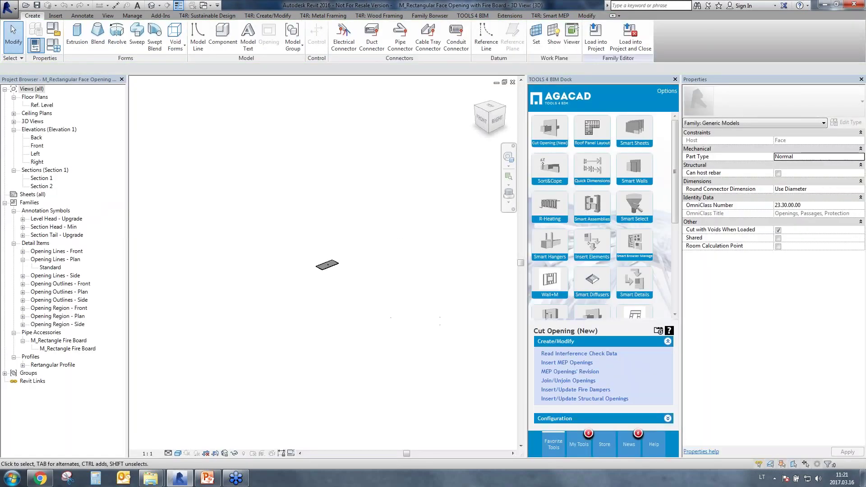
# Change the 3D visual style of M_Rectangular Face Opening with Fire Board, inspect its fire boards, and close the family without saving.
pyautogui.scroll(10, 351, 211)
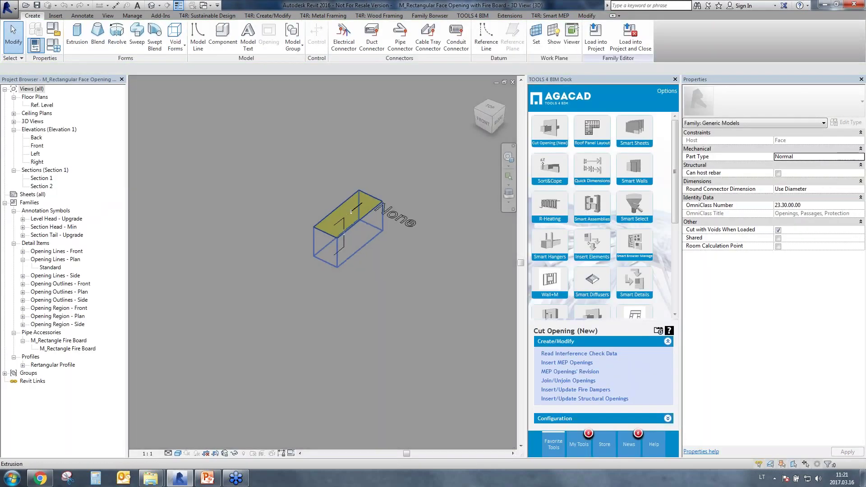
pyautogui.click(178, 453)
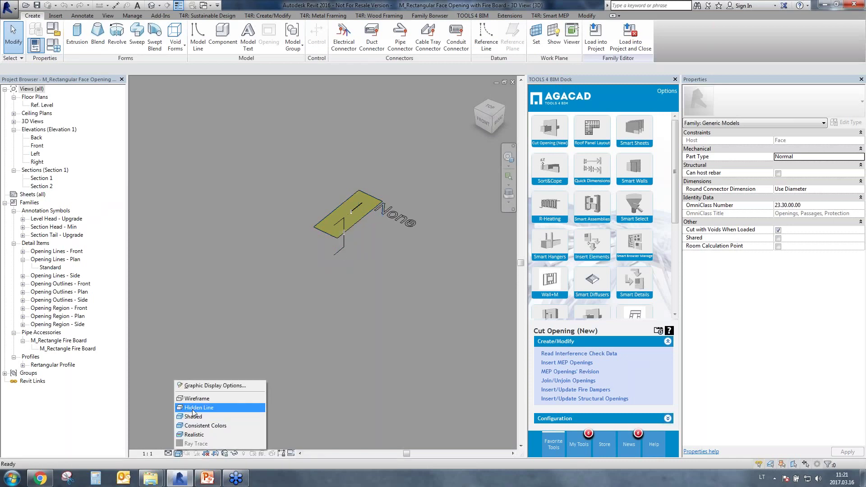
pyautogui.click(194, 408)
pyautogui.scroll(-2, 302, 351)
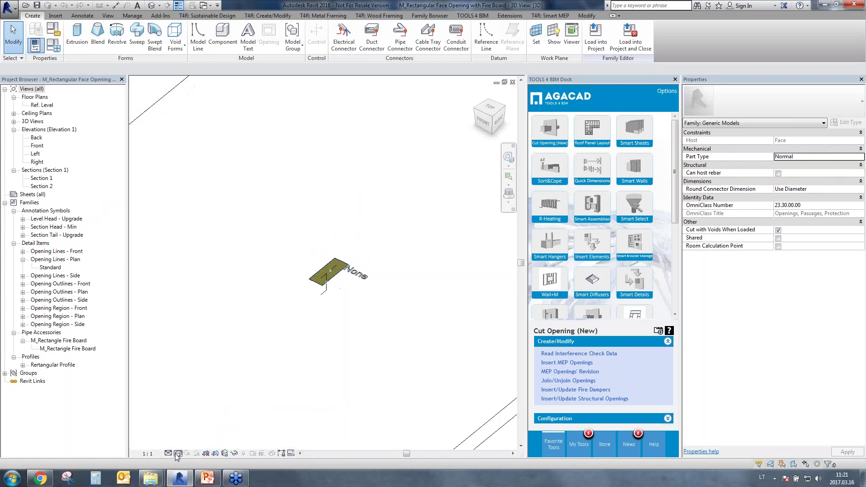
pyautogui.click(178, 454)
pyautogui.click(193, 408)
pyautogui.keyDown('shift'); pyautogui.moveTo(350, 309); pyautogui.dragTo(384, 316, button='middle'); pyautogui.keyUp('shift')
pyautogui.scroll(5, 327, 289)
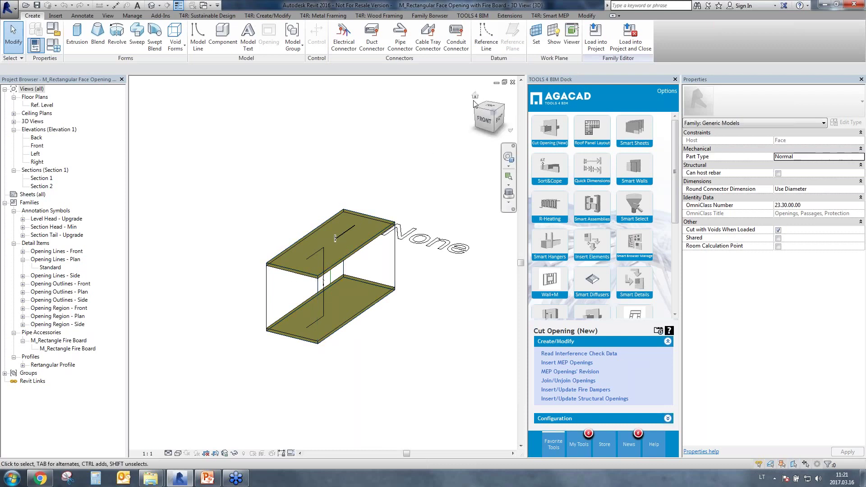
pyautogui.click(513, 84)
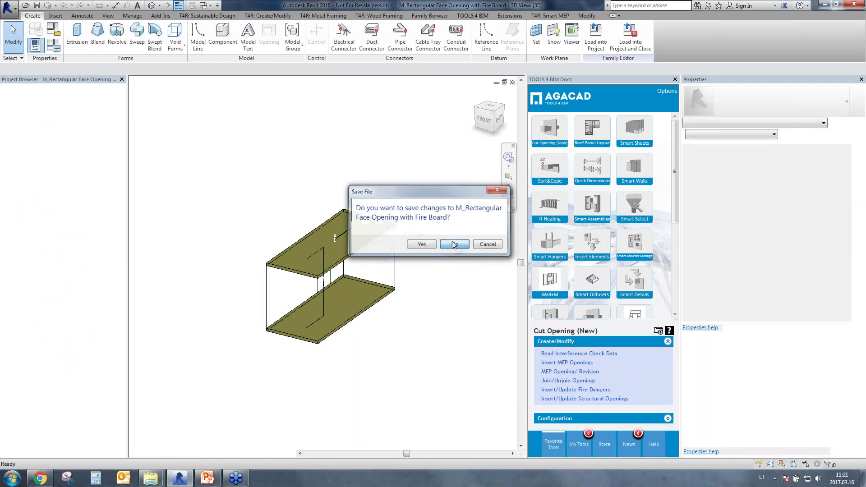
pyautogui.click(457, 243)
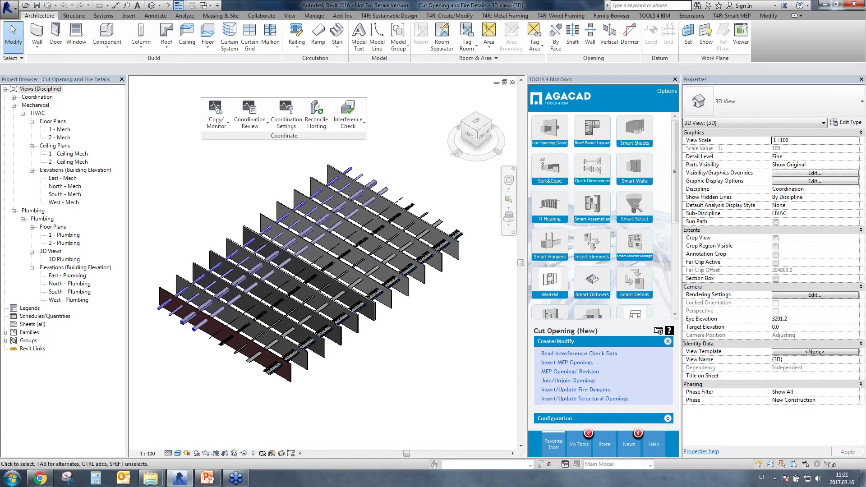
# Run an interference check in the current project between Walls and the Cable Trays, Ducts and Pipes categories.
pyautogui.click(351, 128)
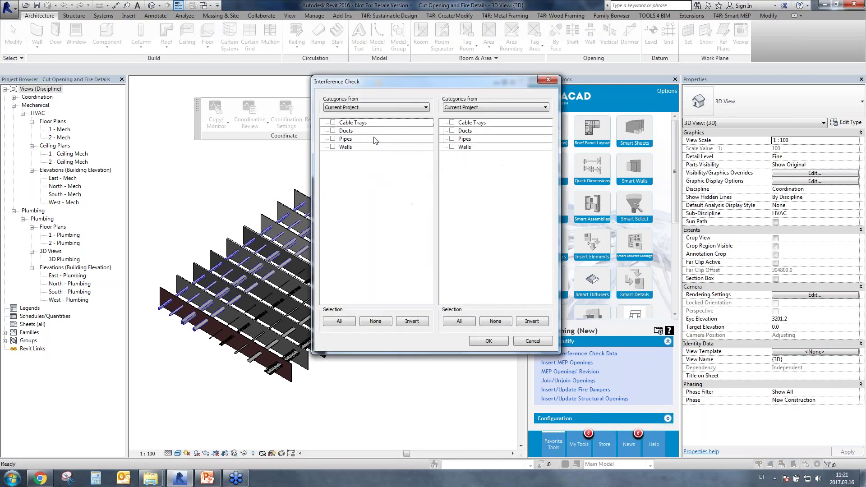
pyautogui.click(333, 146)
pyautogui.click(451, 122)
pyautogui.click(451, 130)
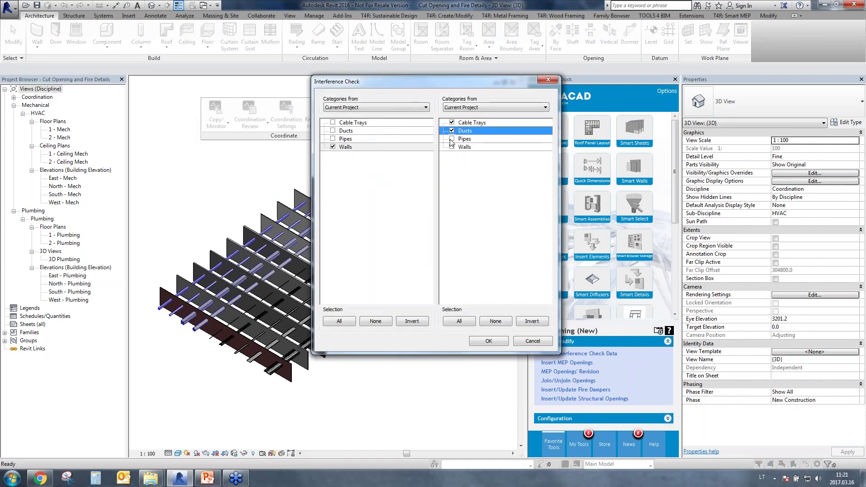
pyautogui.click(451, 138)
pyautogui.moveTo(386, 81); pyautogui.dragTo(507, 104)
pyautogui.click(601, 363)
# Export the interference report to the desktop as Cut Opening and Fire Details, replacing the existing HTML file, and close the report.
pyautogui.click(369, 305)
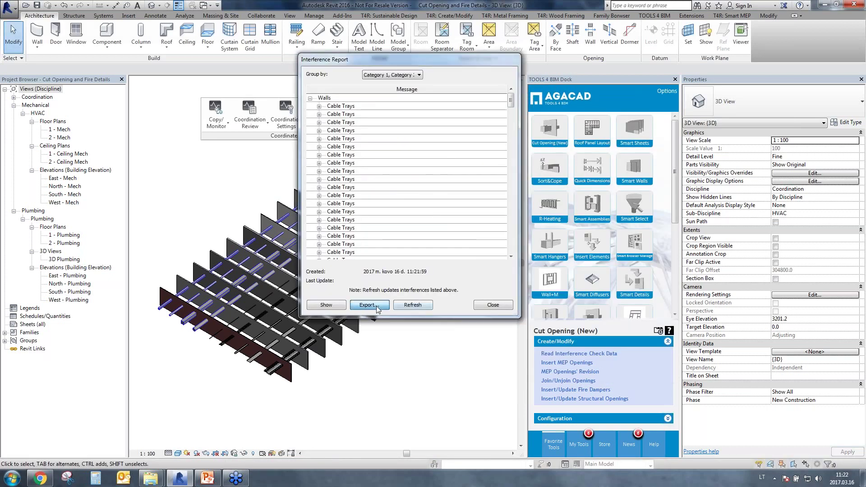
pyautogui.click(504, 331)
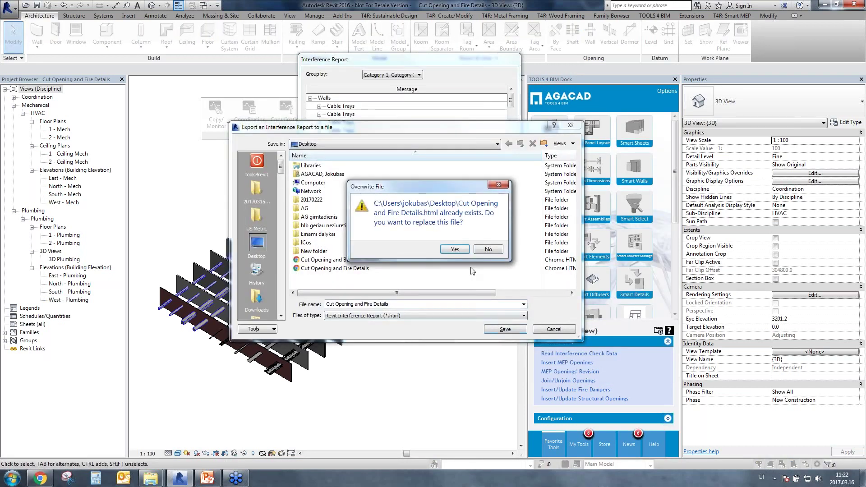
pyautogui.click(458, 251)
pyautogui.click(496, 305)
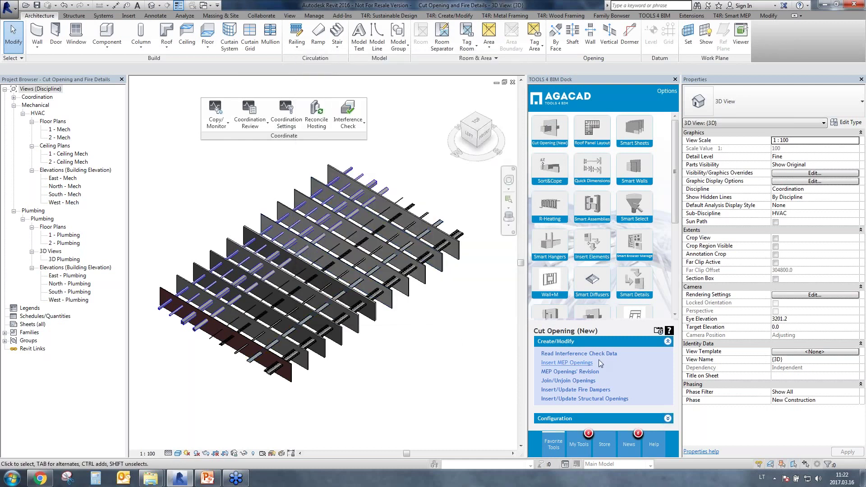
# Read the interference check data from Cut Opening and Fire Details.html using the Fire Protection Components configuration.
pyautogui.click(579, 353)
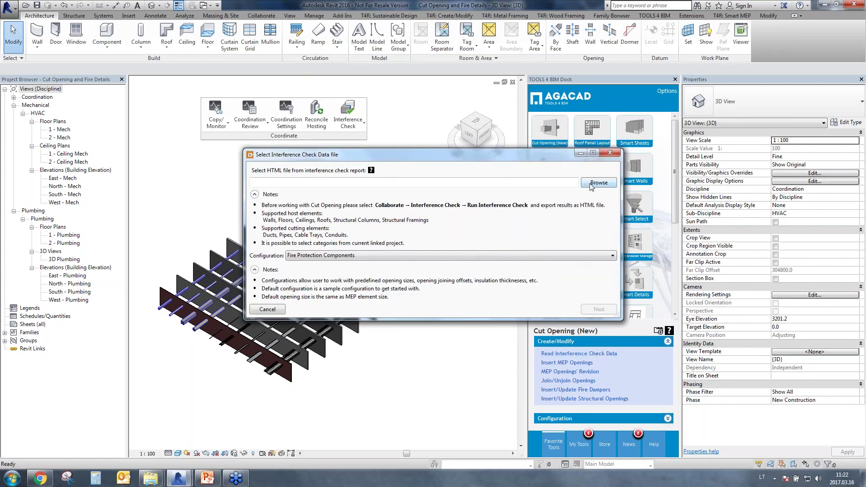
pyautogui.click(591, 183)
pyautogui.scroll(-2, 433, 253)
pyautogui.click(453, 288)
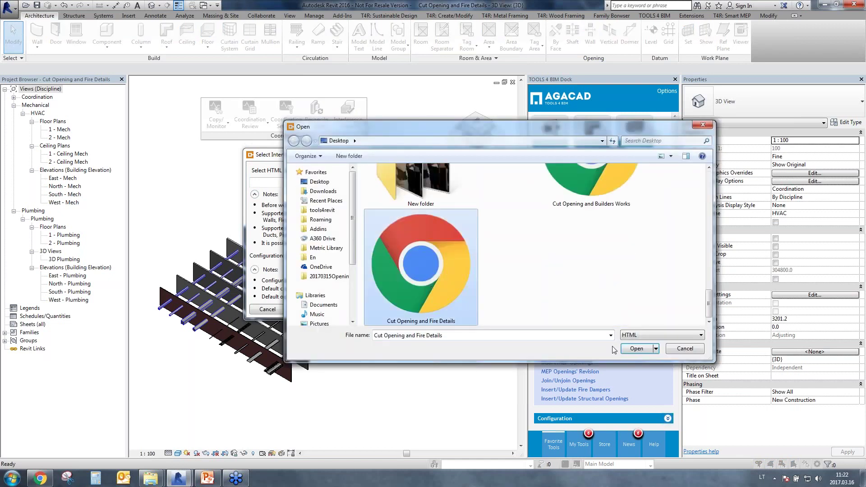
pyautogui.click(636, 349)
pyautogui.click(338, 256)
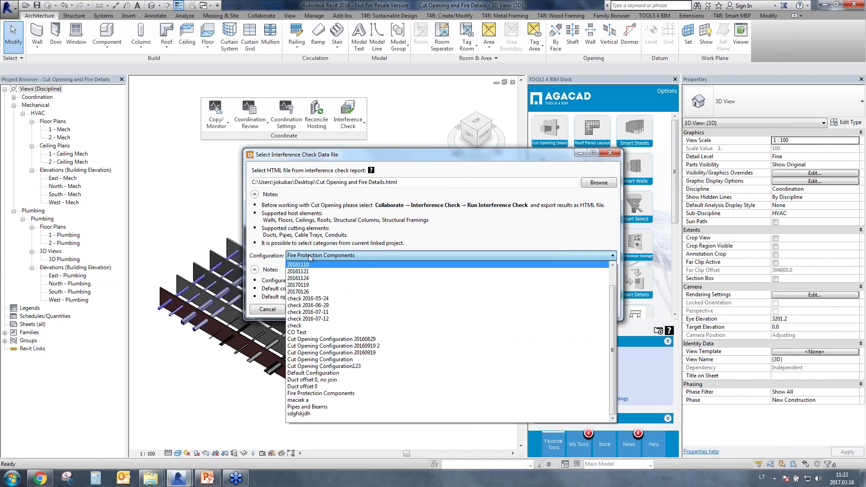
pyautogui.click(367, 256)
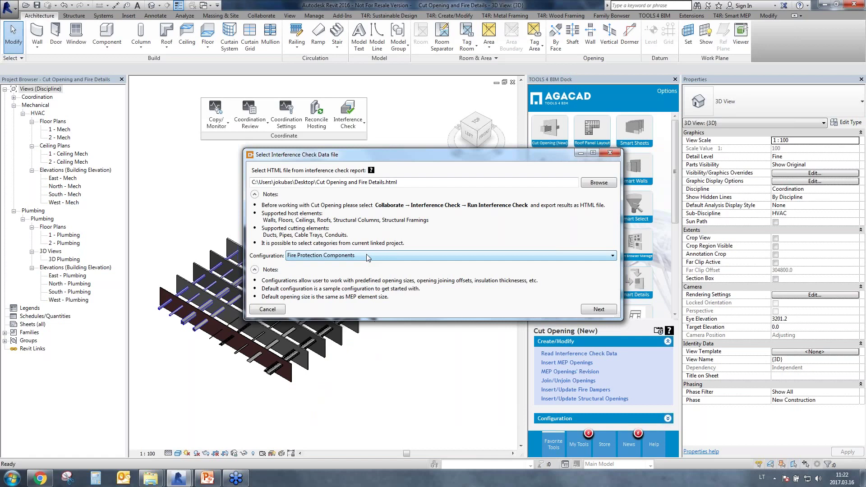
pyautogui.moveTo(410, 155); pyautogui.dragTo(426, 86)
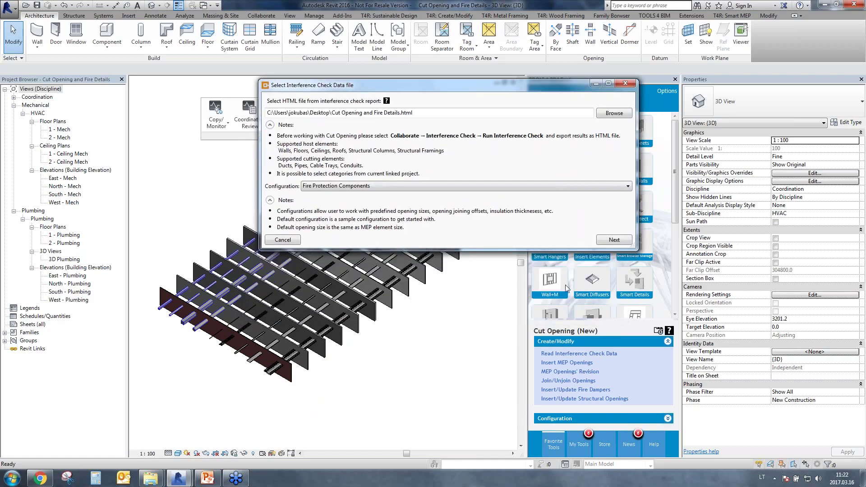
pyautogui.click(614, 240)
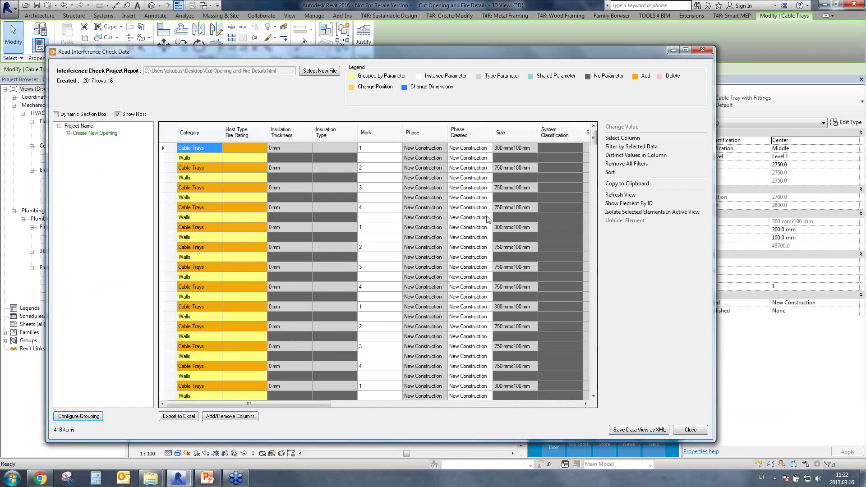
# Save the interference data view as the XML file xml 2, replacing the existing file, and close the data window.
pyautogui.click(637, 429)
pyautogui.write('xml 2')
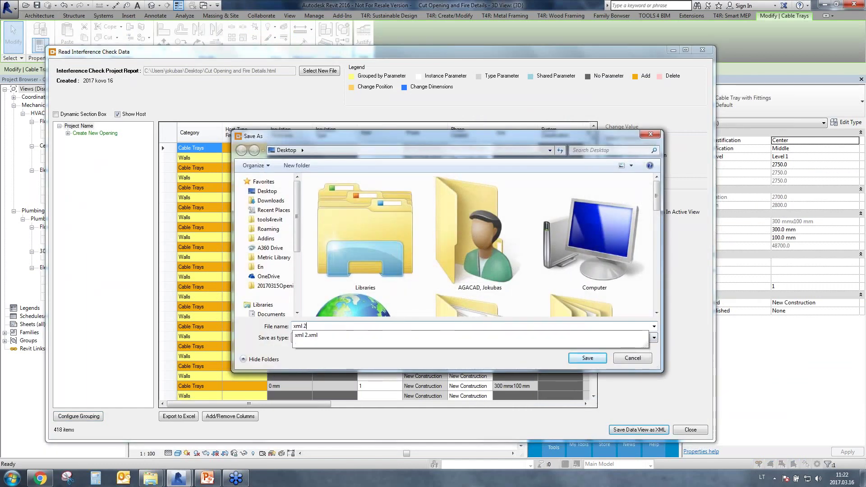
pyautogui.press('Return')
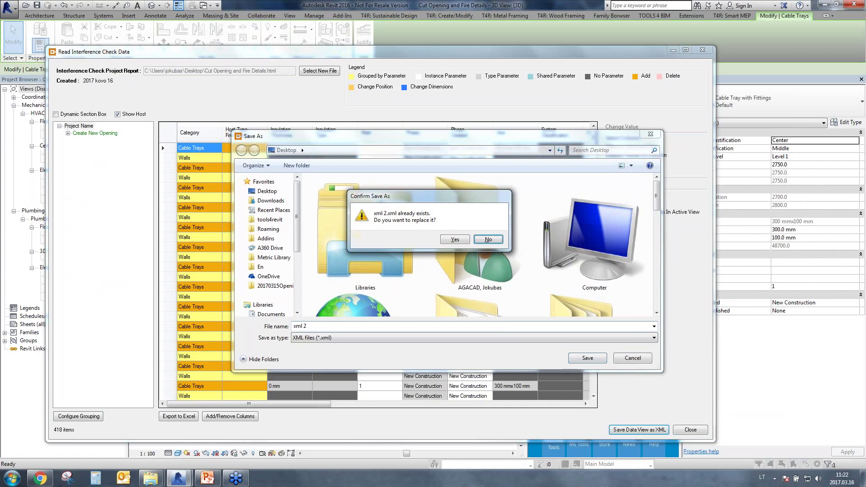
pyautogui.click(454, 239)
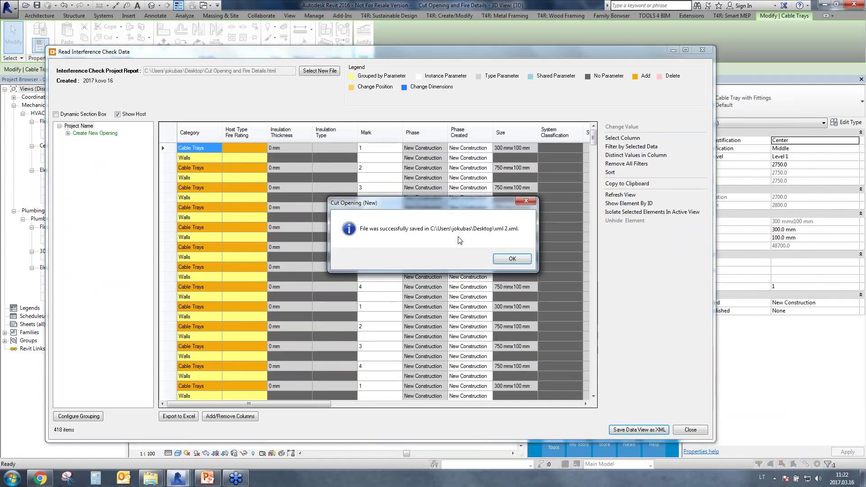
pyautogui.click(513, 258)
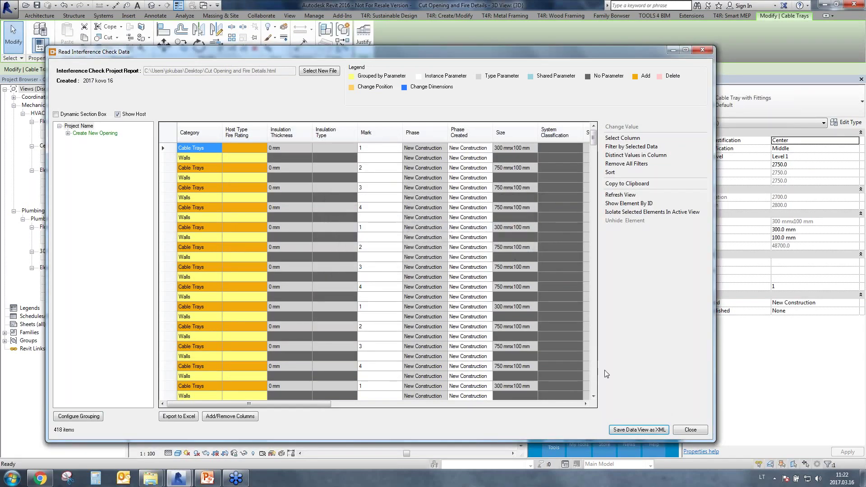
pyautogui.click(690, 430)
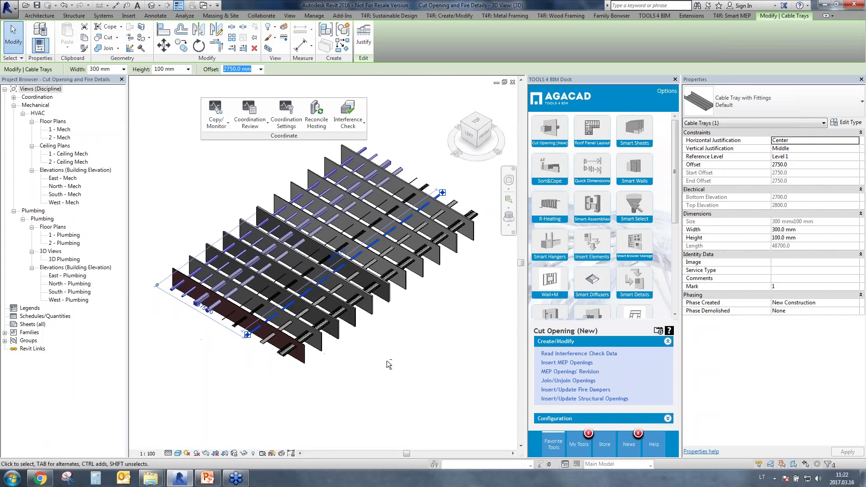
# Start Insert MEP Openings and load the interference data from xml 2.xml on the desktop.
pyautogui.click(579, 353)
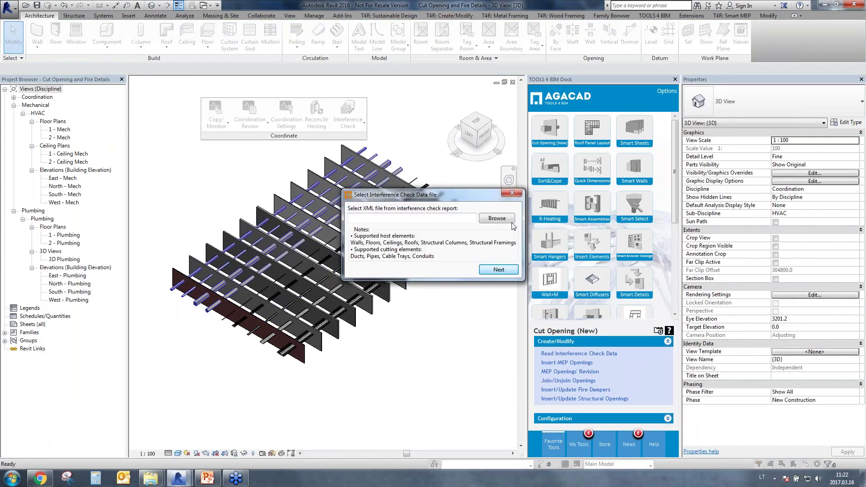
pyautogui.click(505, 219)
pyautogui.scroll(-3, 448, 210)
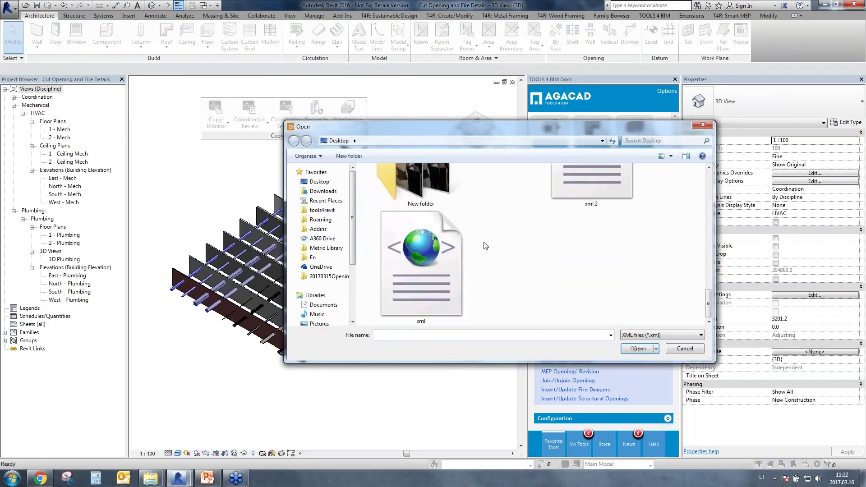
pyautogui.click(572, 197)
pyautogui.click(636, 350)
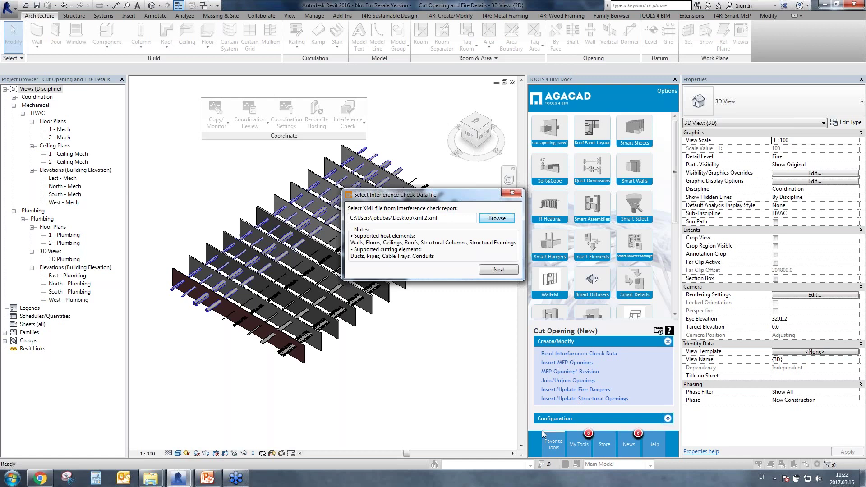
pyautogui.click(498, 270)
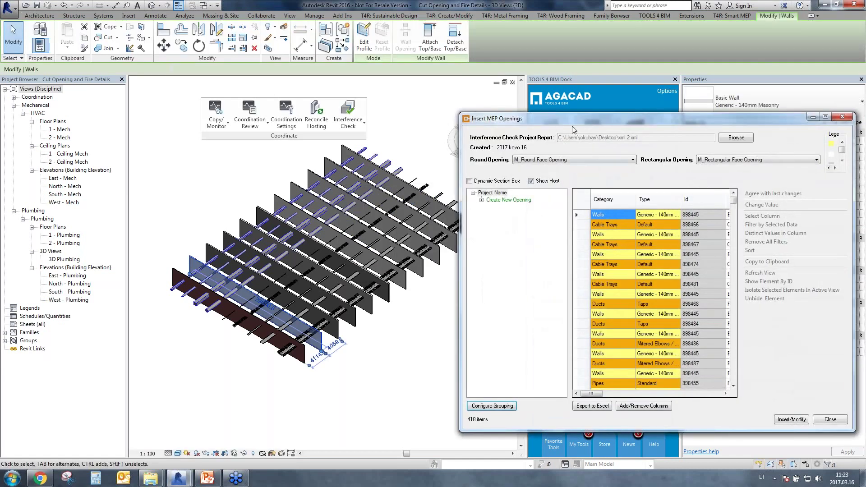
# Set the round opening to M_Round Face Opening with Sleeve and the rectangular opening to M_Rectangular Face Opening with Fire Board.
pyautogui.moveTo(574, 121); pyautogui.dragTo(518, 85)
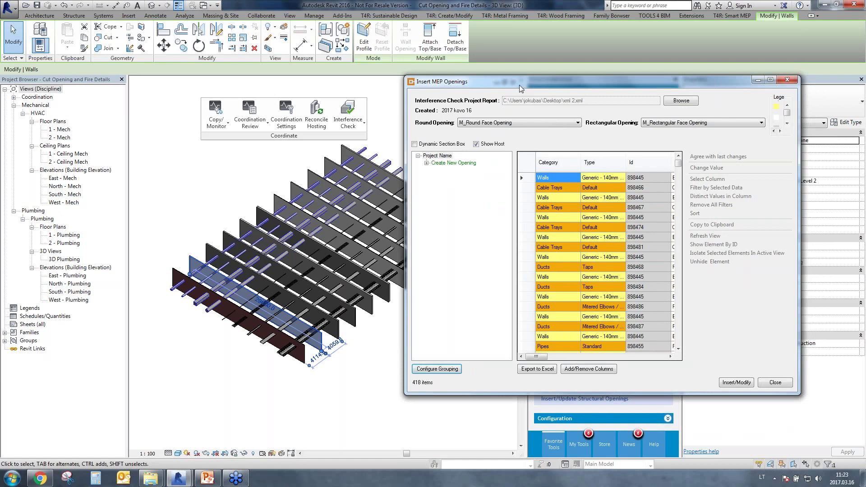
pyautogui.click(534, 125)
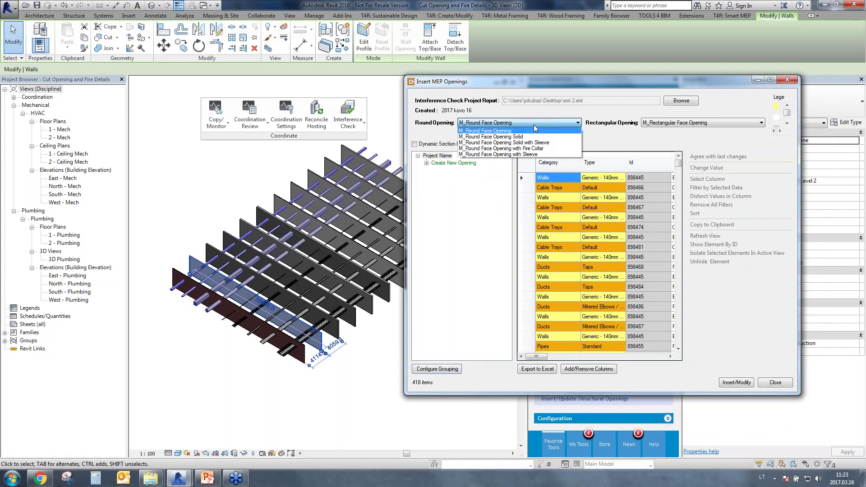
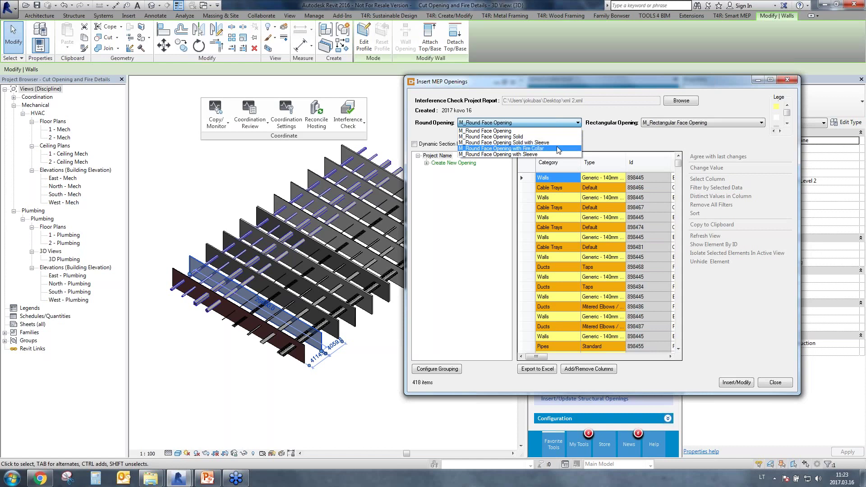
pyautogui.click(477, 155)
pyautogui.click(676, 126)
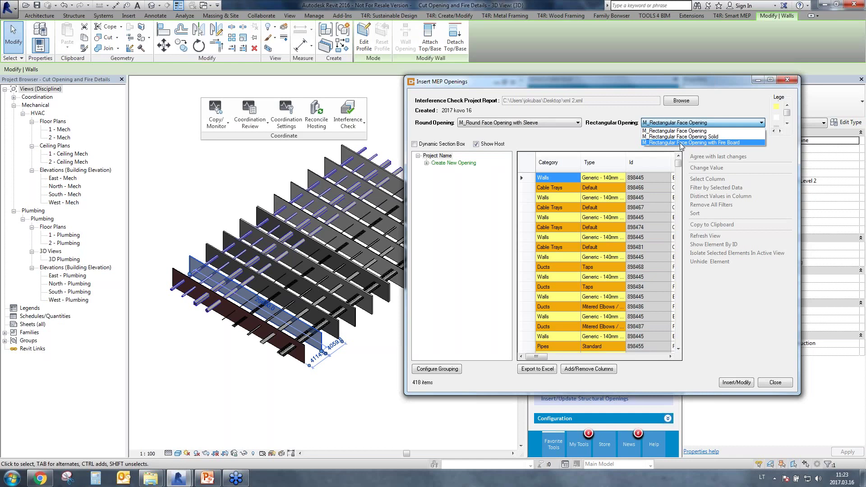
pyautogui.click(741, 143)
# Expand the Walls group under Create New Opening and select the Interior - 135mm Partition (2-hr) wall type.
pyautogui.click(426, 163)
pyautogui.click(435, 170)
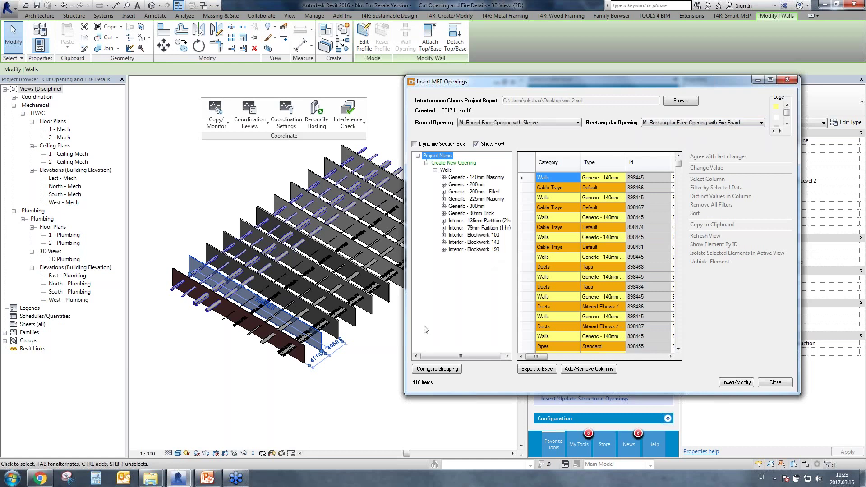
pyautogui.moveTo(514, 206); pyautogui.dragTo(525, 205)
pyautogui.click(506, 228)
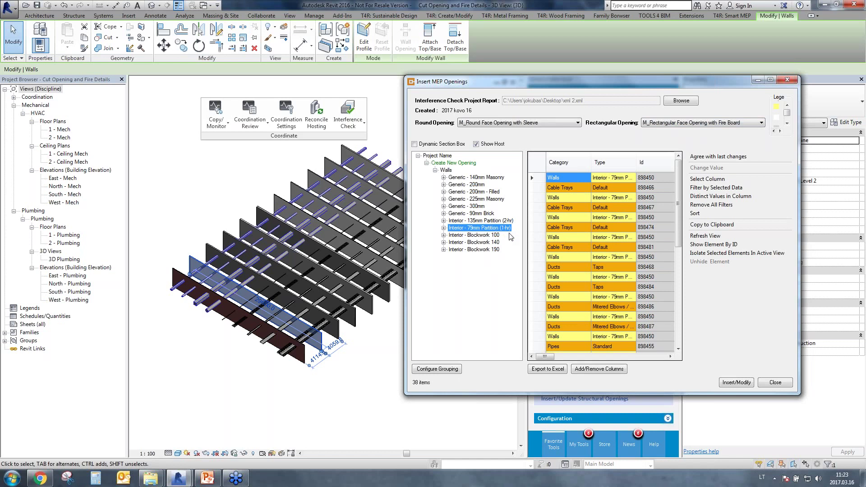
pyautogui.click(510, 220)
pyautogui.click(507, 230)
pyautogui.click(507, 221)
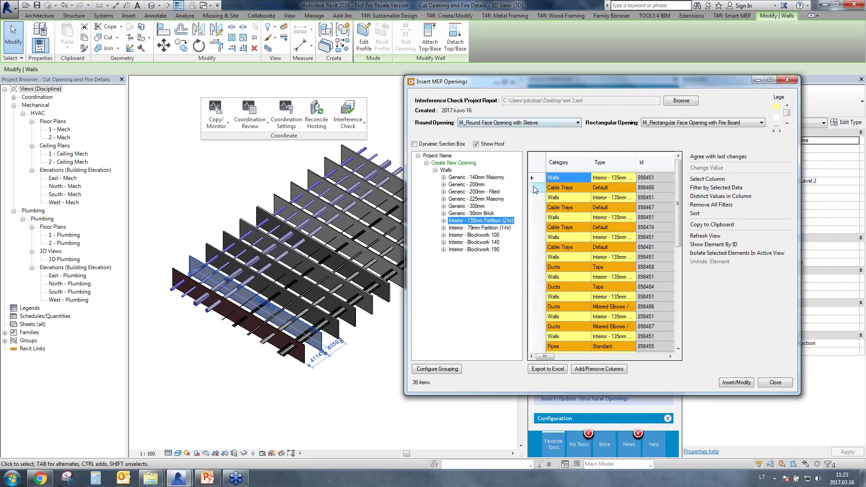
# Filter the 135mm partition's interference list to cable trays, pipes and walls, and insert the openings.
pyautogui.rightClick(561, 181)
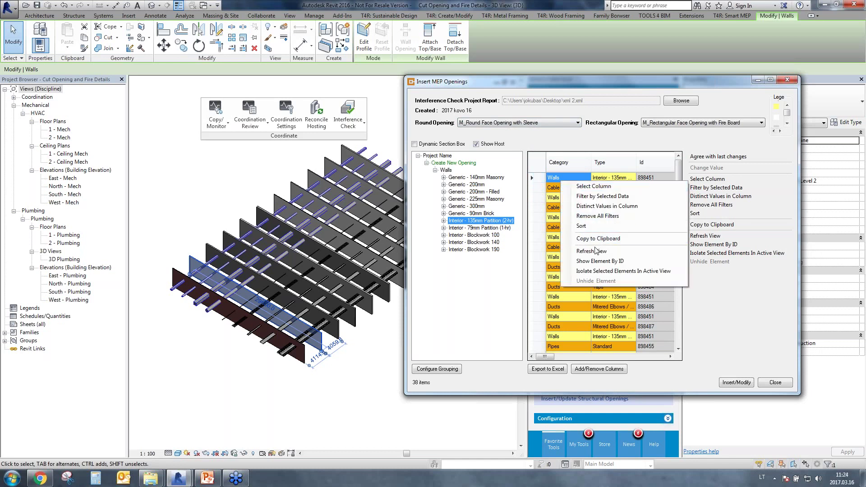
pyautogui.click(594, 206)
pyautogui.keyDown('ctrl'); pyautogui.click(565, 193); pyautogui.keyUp('ctrl')
pyautogui.keyDown('ctrl'); pyautogui.click(565, 202); pyautogui.keyUp('ctrl')
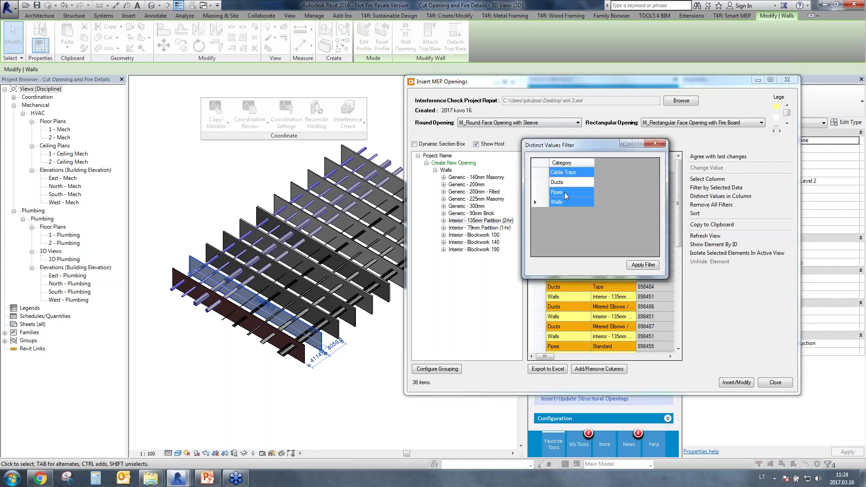
pyautogui.click(645, 263)
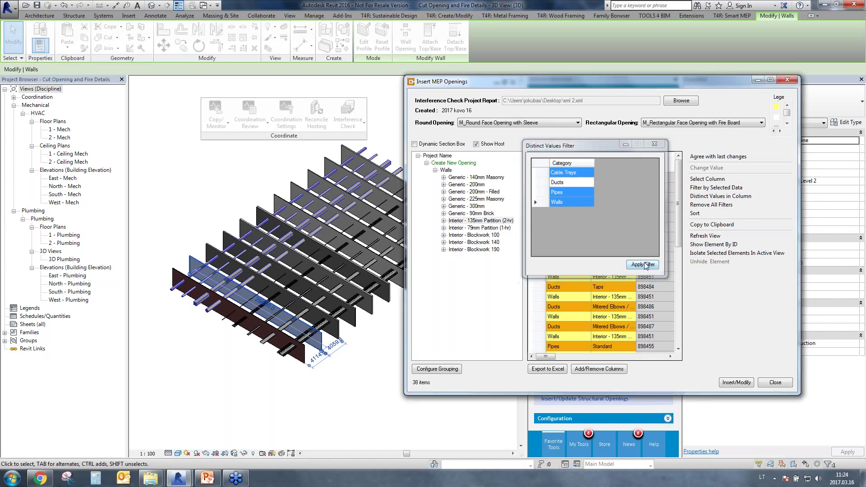
pyautogui.click(737, 383)
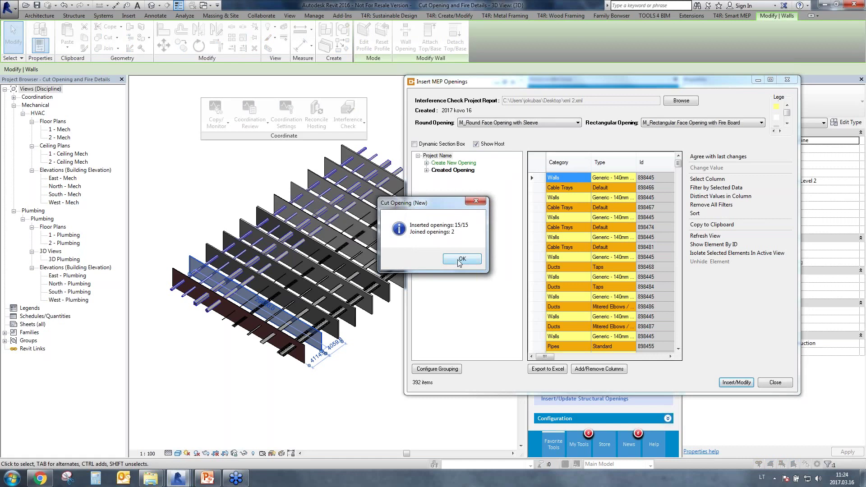
pyautogui.click(459, 260)
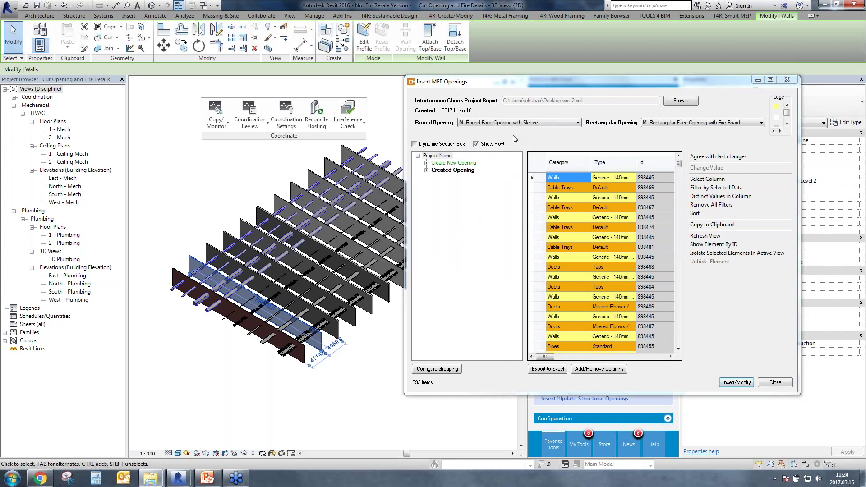
# Select the Interior - 79mm Partition (1-hr) wall type and set its round opening to M_Round Face Opening with Fire Collar.
pyautogui.click(426, 163)
pyautogui.click(435, 170)
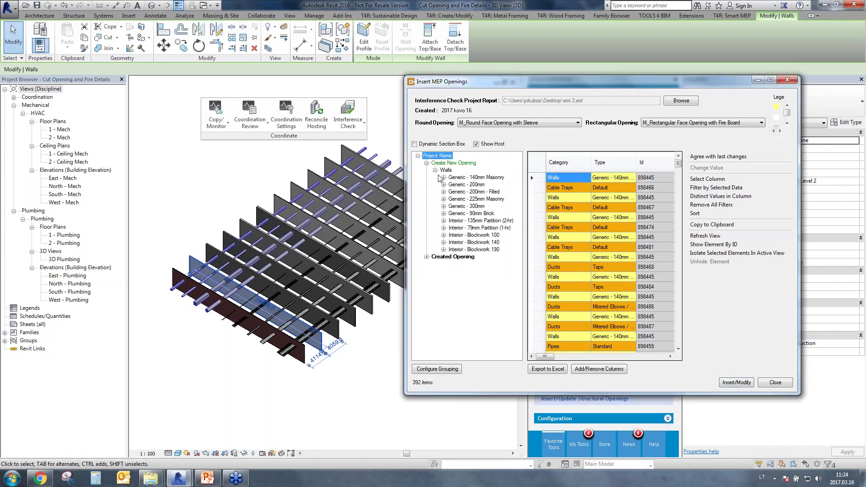
pyautogui.click(492, 228)
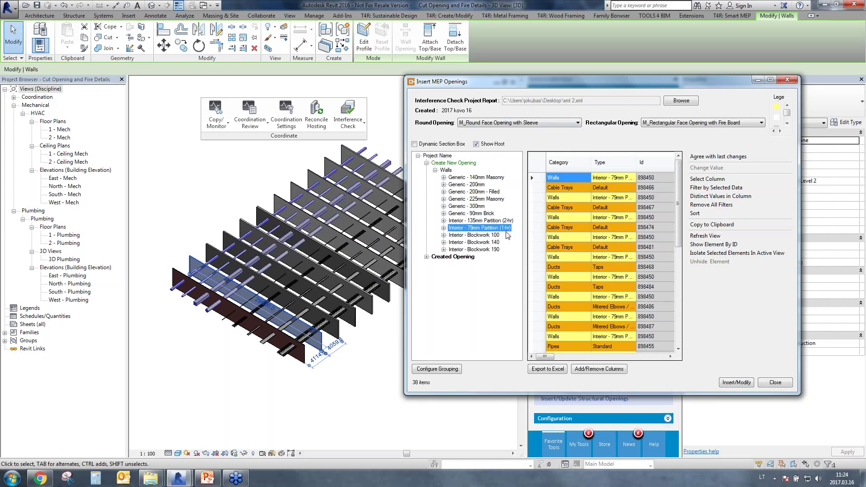
pyautogui.click(540, 127)
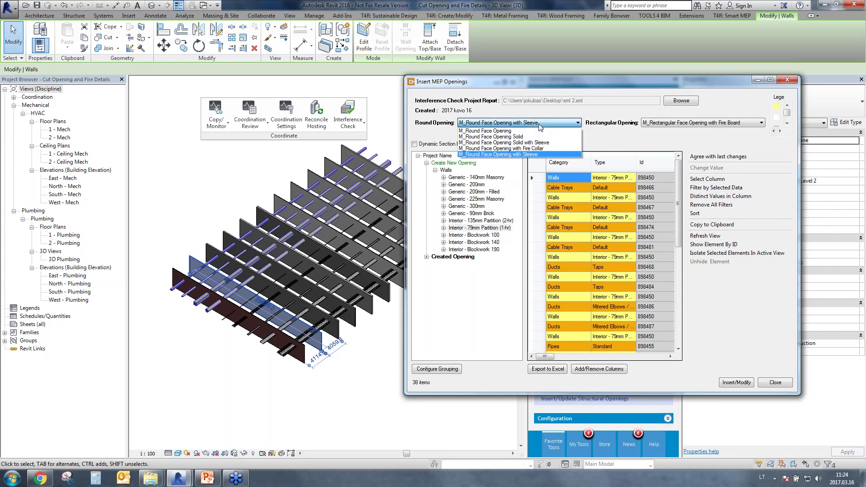
pyautogui.click(542, 149)
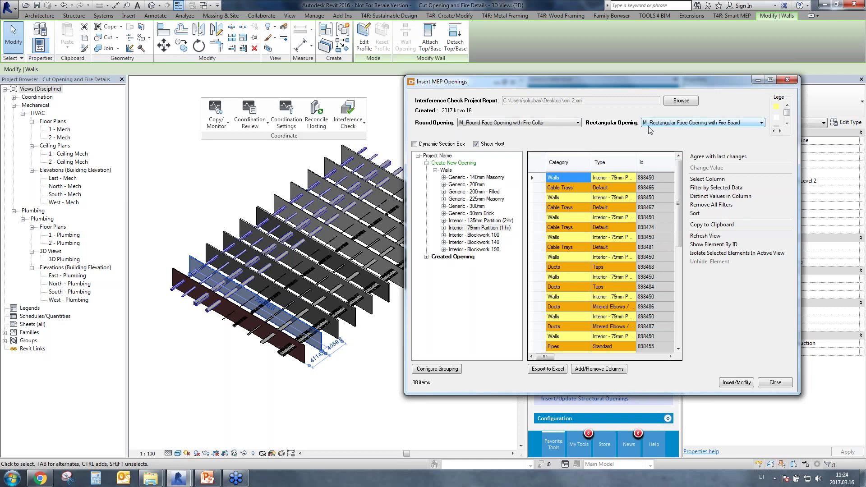
# Filter the 79mm partition's interference list to the distinct categories Cable Trays, Pipes and Walls.
pyautogui.rightClick(564, 181)
pyautogui.click(609, 205)
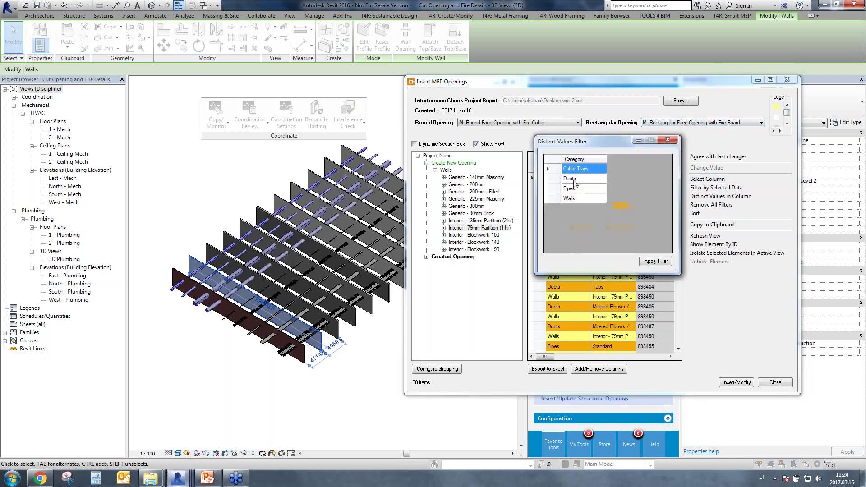
pyautogui.keyDown('ctrl'); pyautogui.click(577, 187); pyautogui.keyUp('ctrl')
pyautogui.keyDown('ctrl'); pyautogui.click(572, 197); pyautogui.keyUp('ctrl')
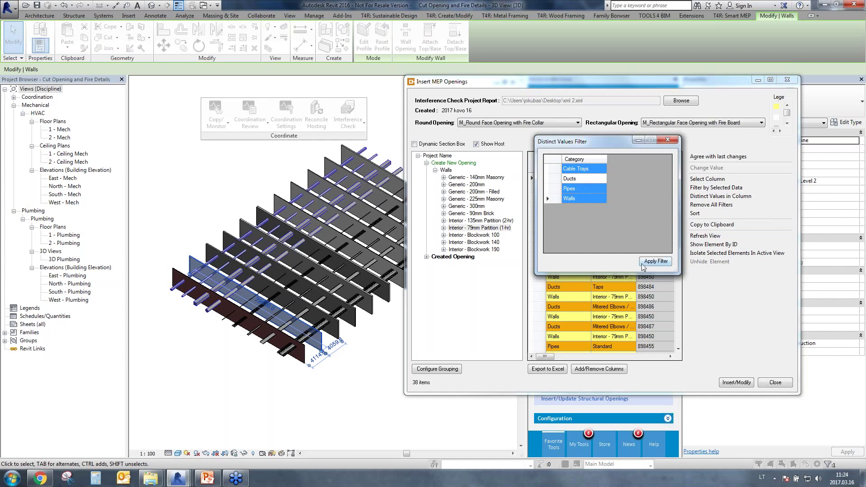
pyautogui.click(656, 262)
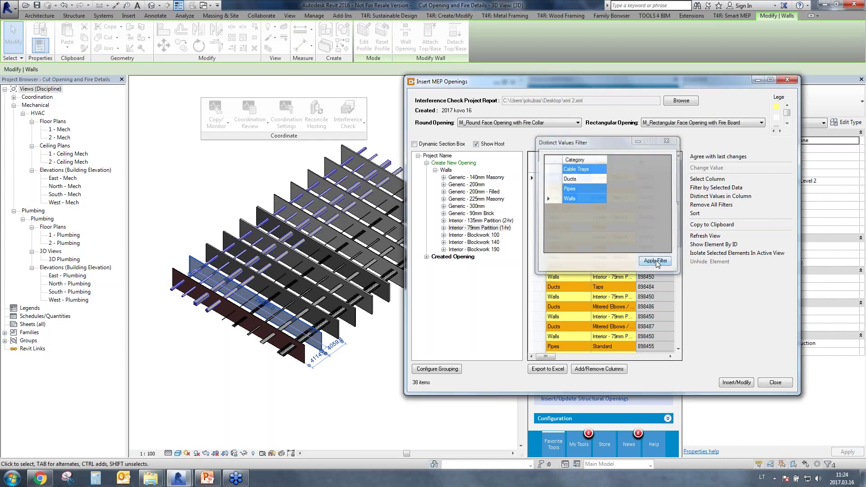
# Insert the openings for the filtered 79mm partition interferences and close the Insert MEP Openings window.
pyautogui.rightClick(566, 211)
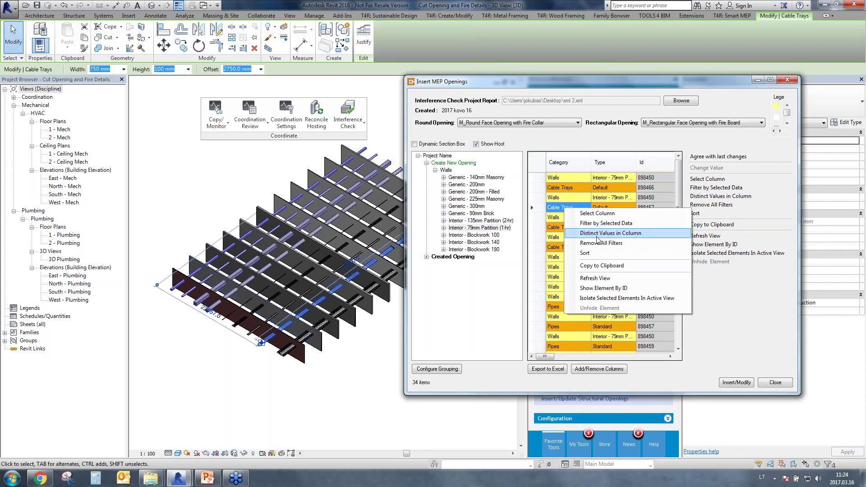
pyautogui.click(598, 237)
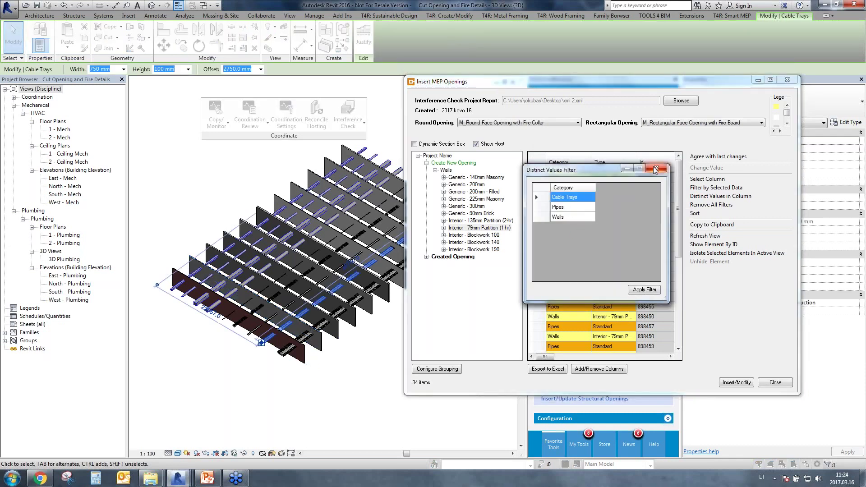
pyautogui.click(656, 169)
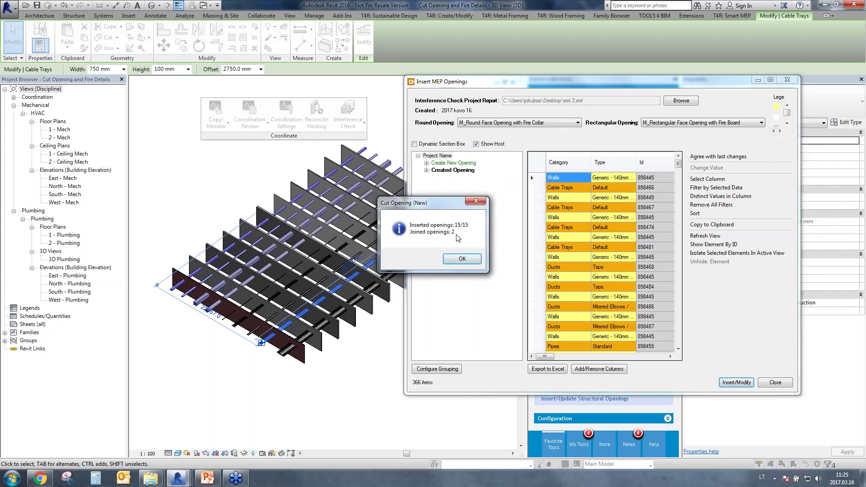
pyautogui.click(462, 256)
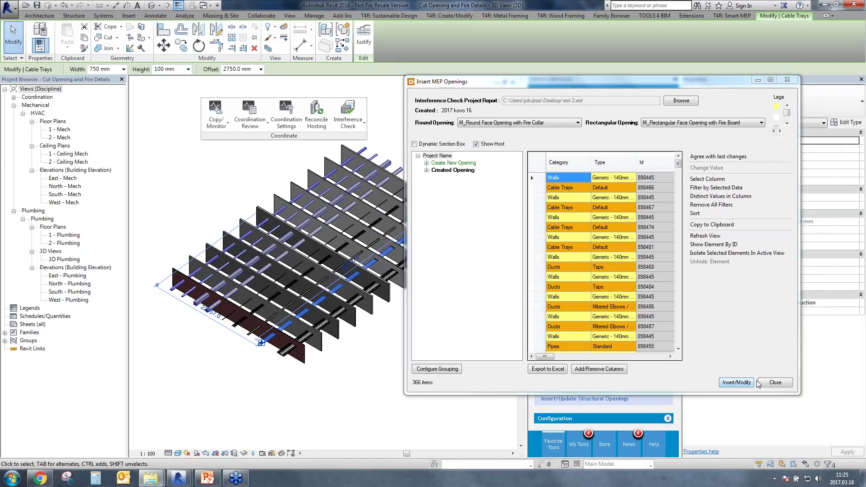
pyautogui.click(774, 383)
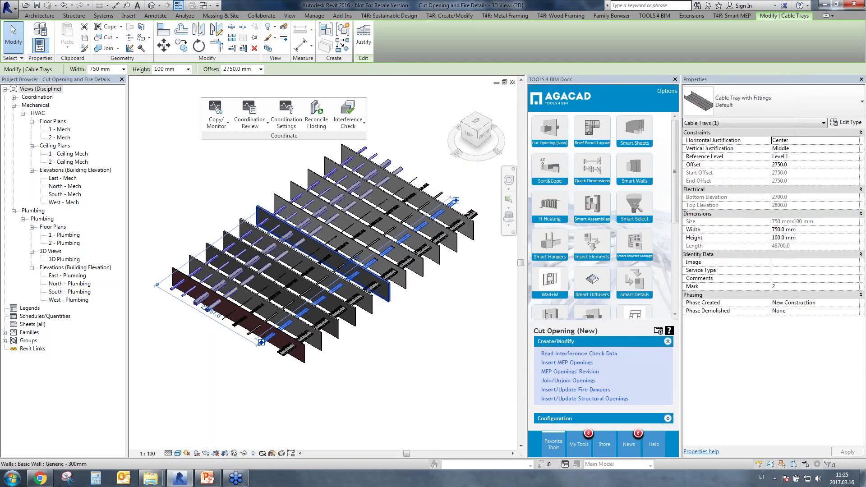
# Examine the joined fire board opening around the cable tray and pipes in the 79mm partition, including its properties.
pyautogui.scroll(5, 279, 271)
pyautogui.press('Escape')
pyautogui.scroll(5, 398, 326)
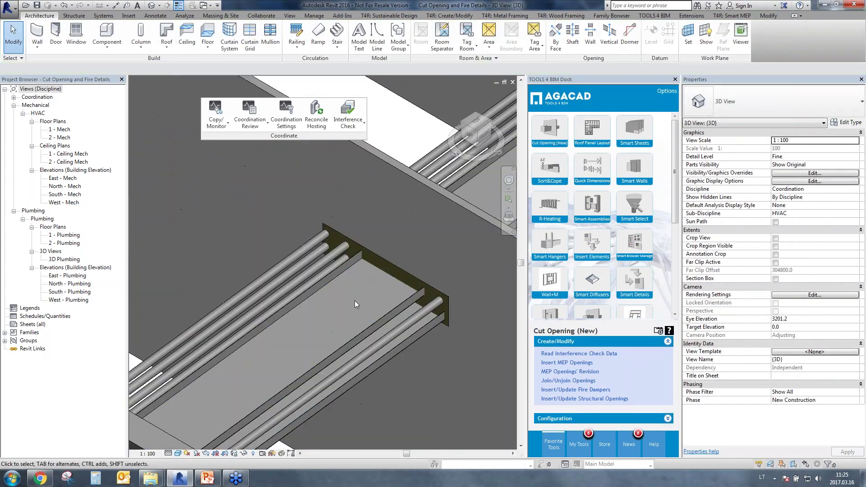
pyautogui.scroll(-3, 339, 334)
pyautogui.keyDown('shift'); pyautogui.moveTo(340, 334); pyautogui.dragTo(253, 329, button='middle'); pyautogui.keyUp('shift')
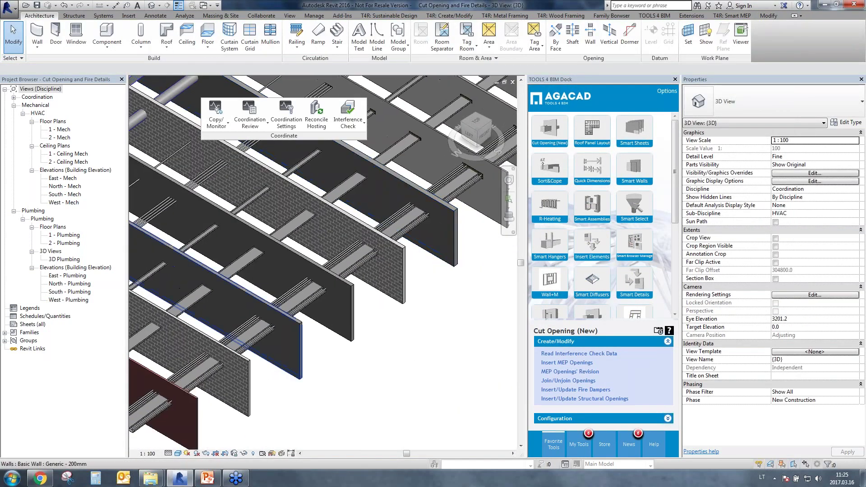
pyautogui.scroll(3, 245, 329)
pyautogui.moveTo(403, 238); pyautogui.dragTo(272, 370, button='middle')
pyautogui.moveTo(406, 266)
pyautogui.mouseDown(button='middle')
pyautogui.moveTo(379, 284)
pyautogui.moveTo(329, 272)
pyautogui.moveTo(190, 370)
pyautogui.mouseUp(button='middle')
pyautogui.scroll(3, 319, 264)
pyautogui.click(329, 257)
pyautogui.keyDown('shift'); pyautogui.moveTo(329, 257); pyautogui.dragTo(393, 343, button='middle'); pyautogui.keyUp('shift')
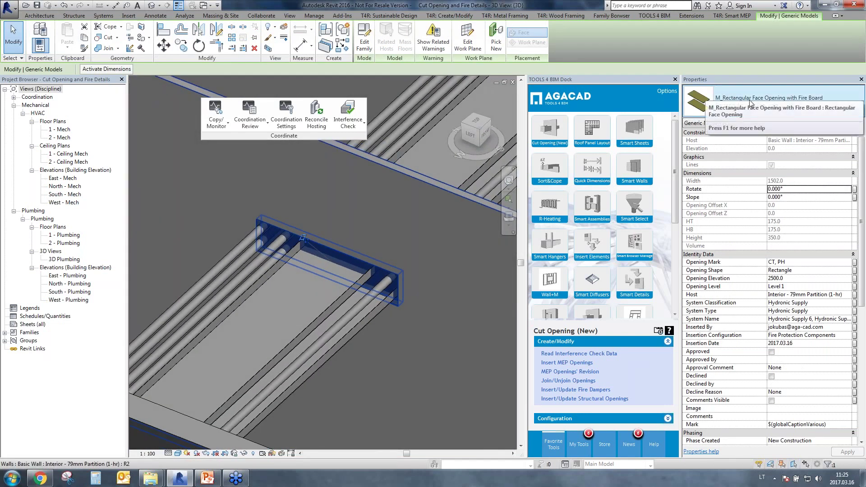
# Compare the openings across the partition walls and inspect the properties of the cable tray's fire board opening.
pyautogui.keyDown('shift'); pyautogui.moveTo(369, 290); pyautogui.dragTo(213, 365, button='middle'); pyautogui.keyUp('shift')
pyautogui.scroll(-2, 332, 271)
pyautogui.scroll(-1, 332, 271)
pyautogui.scroll(-3, 348, 234)
pyautogui.moveTo(348, 235); pyautogui.dragTo(429, 257, button='middle')
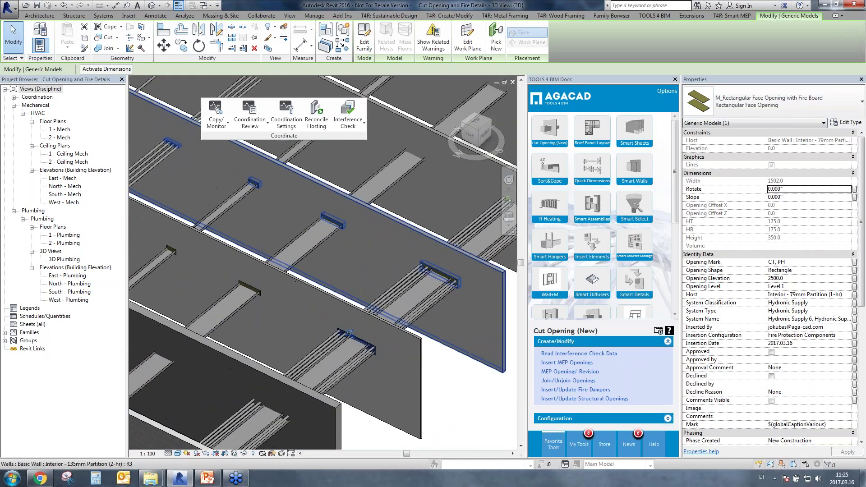
pyautogui.scroll(4, 203, 270)
pyautogui.click(273, 277)
pyautogui.moveTo(272, 277)
pyautogui.keyDown('shift'); pyautogui.mouseDown(button='middle')
pyautogui.moveTo(291, 292)
pyautogui.moveTo(226, 296)
pyautogui.mouseUp(button='middle'); pyautogui.keyUp('shift')
# Set the Cut Offset to 50 for the fire board opening around the four pipes in the 79mm partition.
pyautogui.moveTo(221, 289); pyautogui.dragTo(435, 370, button='middle')
pyautogui.moveTo(290, 280); pyautogui.dragTo(510, 356, button='middle')
pyautogui.scroll(3, 289, 267)
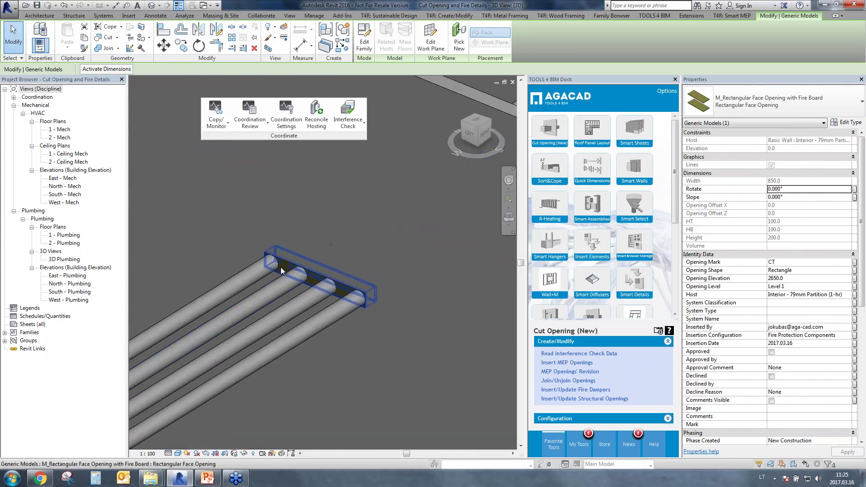
pyautogui.click(280, 267)
pyautogui.scroll(-4, 860, 244)
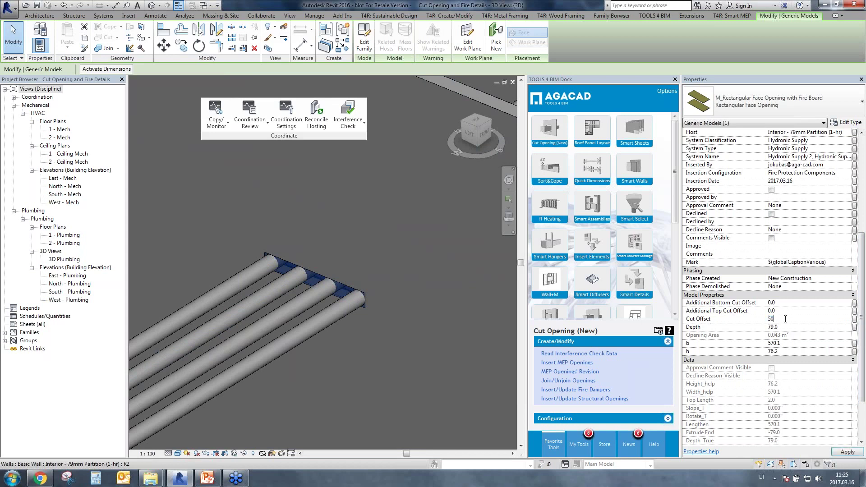
pyautogui.press('Return')
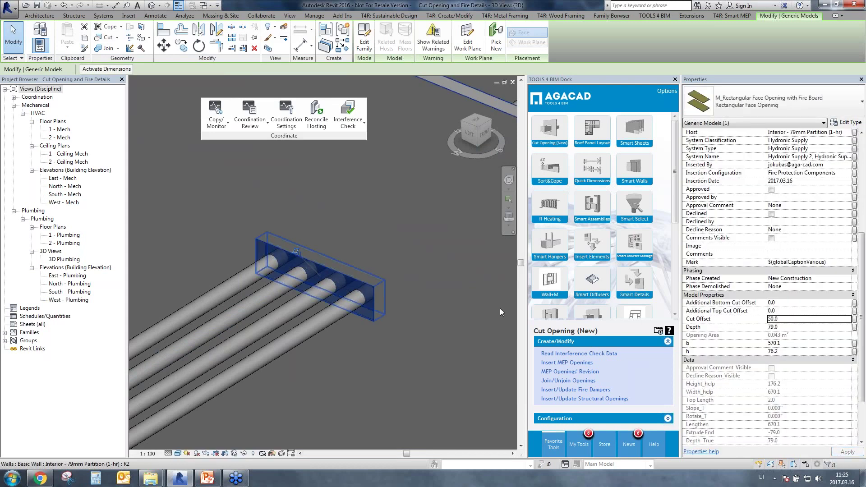
pyautogui.scroll(-1, 406, 329)
pyautogui.click(369, 336)
pyautogui.scroll(-2, 369, 339)
pyautogui.moveTo(369, 339); pyautogui.dragTo(391, 335, button='middle')
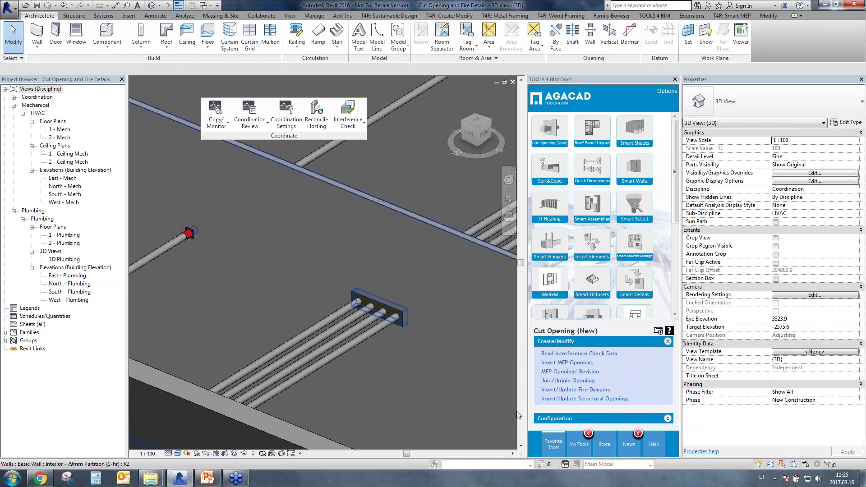
# Inspect the properties of the round fire collar opening on the single pipe in the 79mm partition.
pyautogui.moveTo(182, 227); pyautogui.dragTo(359, 251, button='middle')
pyautogui.scroll(3, 305, 291)
pyautogui.click(319, 314)
pyautogui.scroll(5, 316, 266)
pyautogui.click(418, 277)
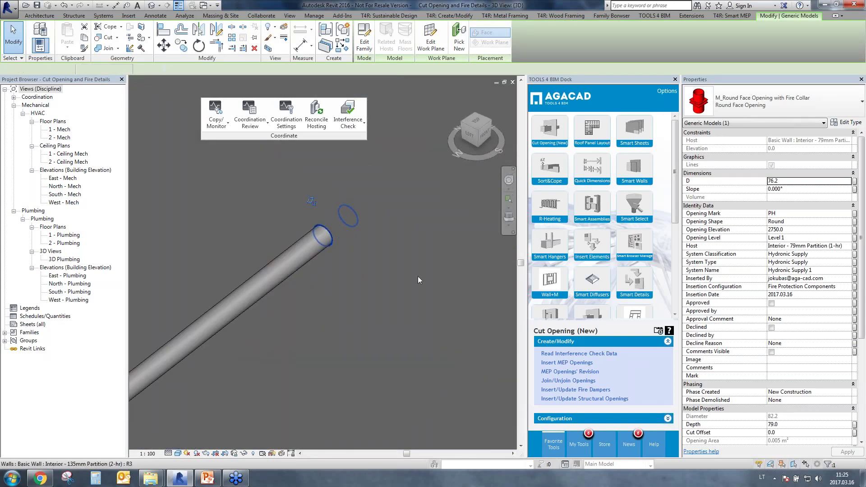
# Set the Sleeve Extension to 100 for the pipe's round sleeve opening in the 135mm partition.
pyautogui.scroll(-3, 857, 361)
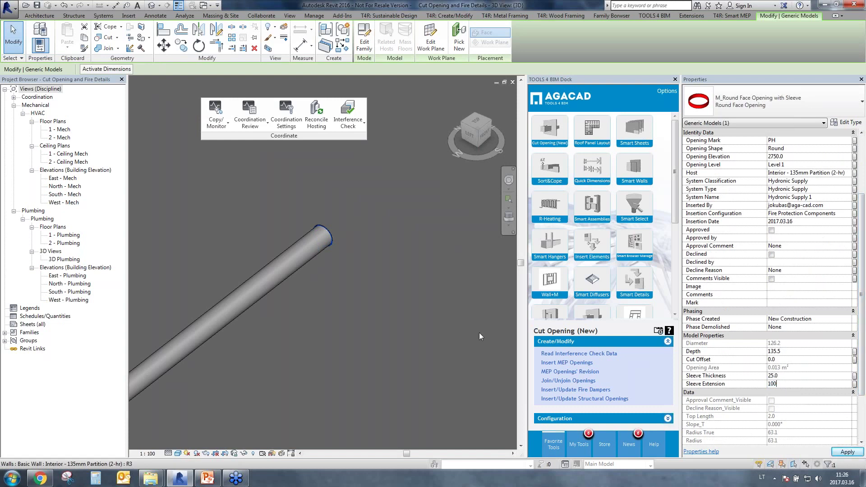
pyautogui.keyDown('shift'); pyautogui.moveTo(419, 316); pyautogui.dragTo(351, 267, button='middle'); pyautogui.keyUp('shift')
pyautogui.click(464, 313)
pyautogui.press('Escape')
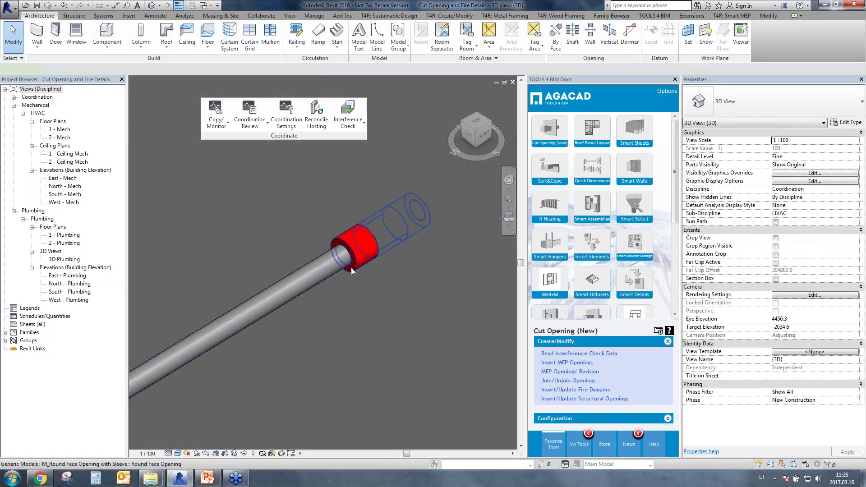
pyautogui.click(352, 268)
pyautogui.scroll(-8, 359, 271)
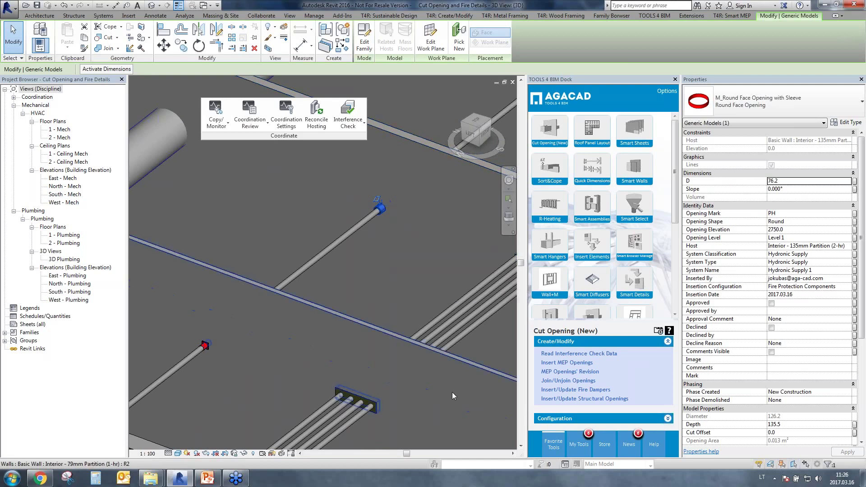
# Load the M_Fire Damper - Round family from the Dampers folder in Windows Explorer into the Revit project.
pyautogui.keyDown('shift'); pyautogui.moveTo(379, 285); pyautogui.dragTo(356, 361, button='middle'); pyautogui.keyUp('shift')
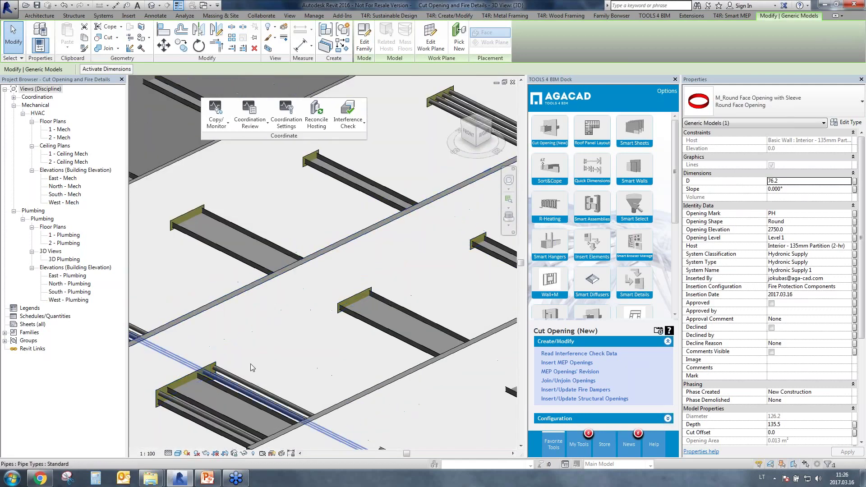
pyautogui.keyDown('shift'); pyautogui.moveTo(342, 316); pyautogui.dragTo(423, 255, button='middle'); pyautogui.keyUp('shift')
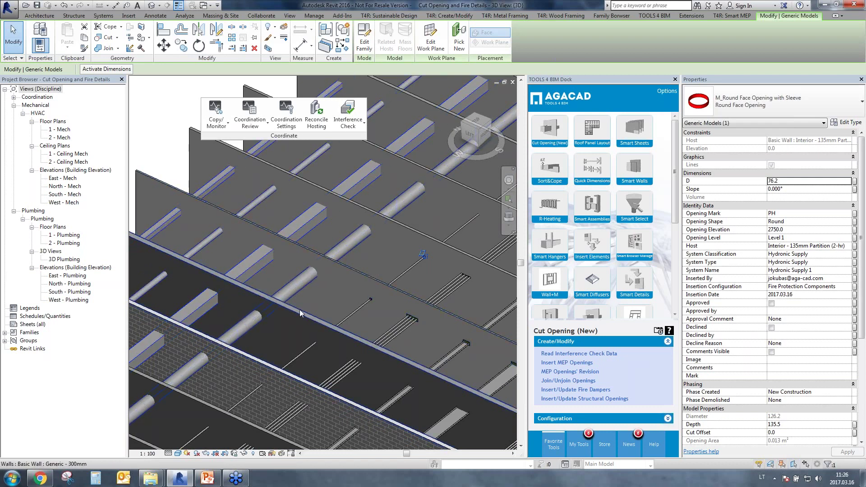
pyautogui.moveTo(150, 477)
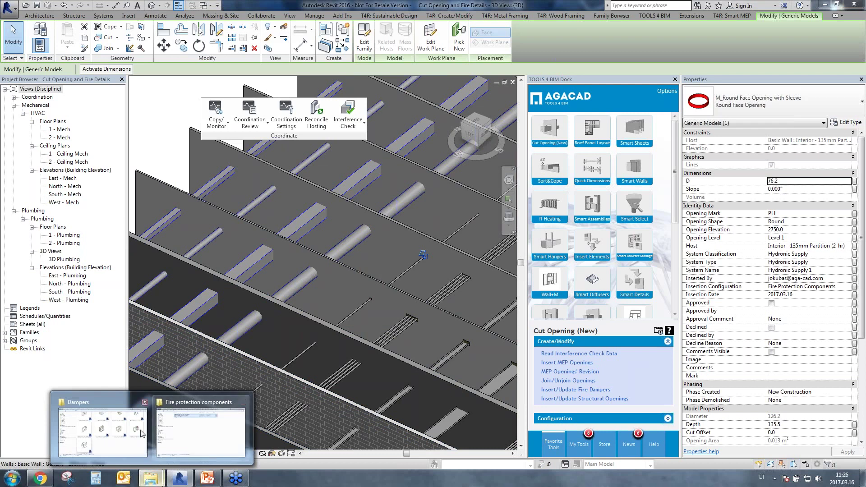
pyautogui.click(126, 433)
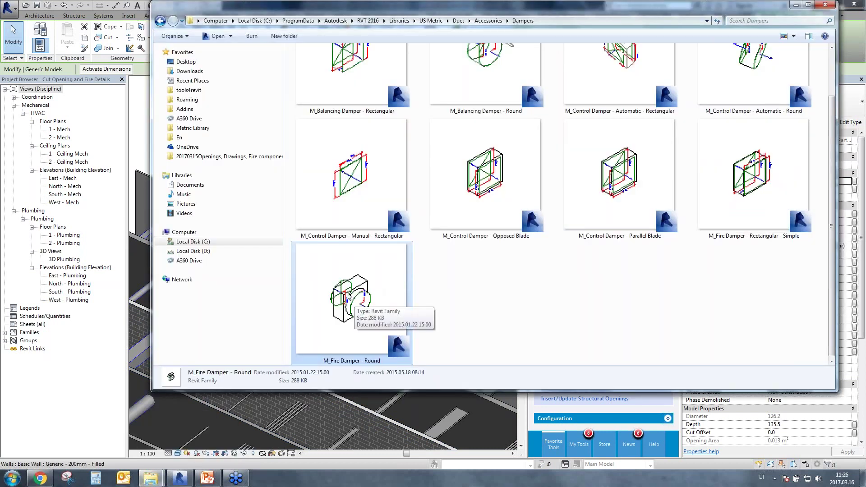
pyautogui.moveTo(359, 297); pyautogui.dragTo(141, 127)
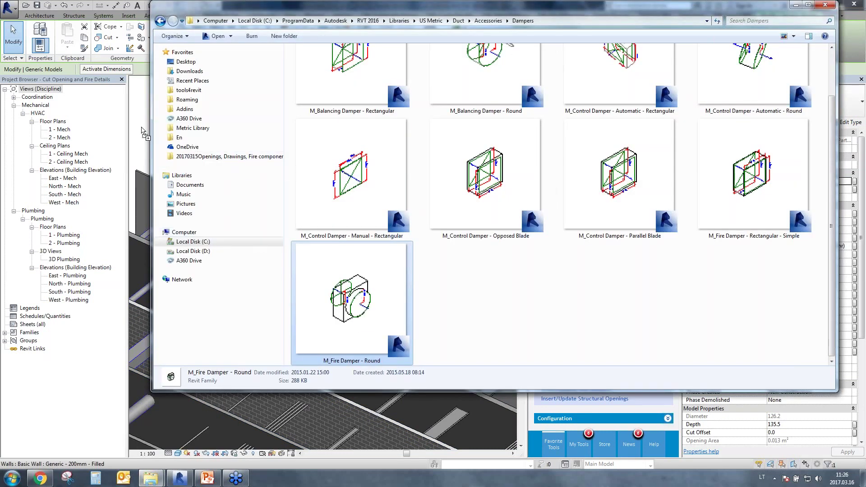
pyautogui.click(141, 127)
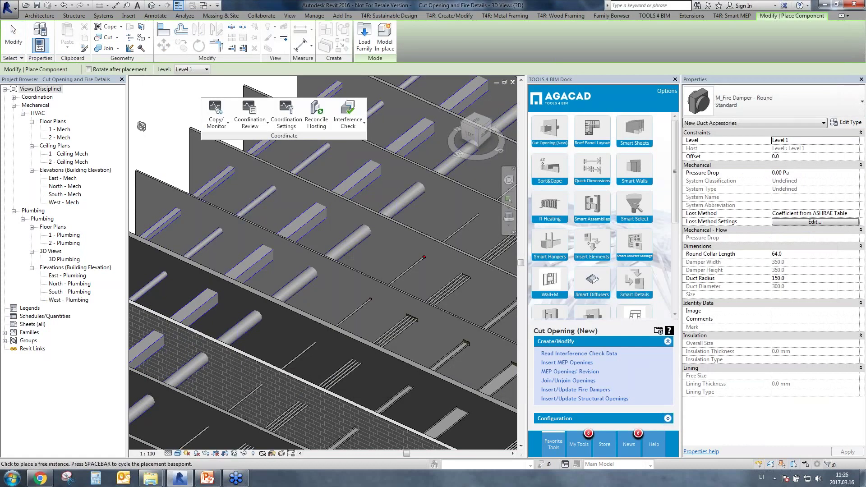
# Map the 2-hr Interior - 135mm partition to the rectangular M_Fire Damper and to M_Fire Damper - Round : Standard in the duct accessories mapping.
pyautogui.press('Escape')
pyautogui.click(557, 419)
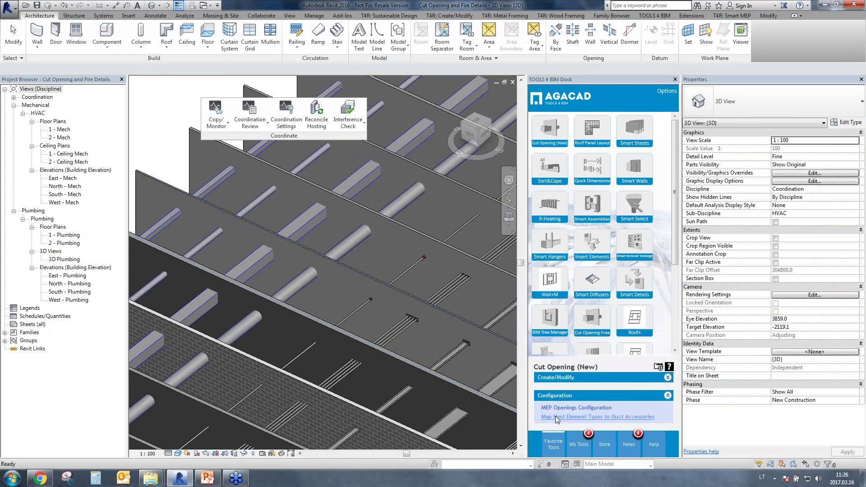
pyautogui.click(599, 418)
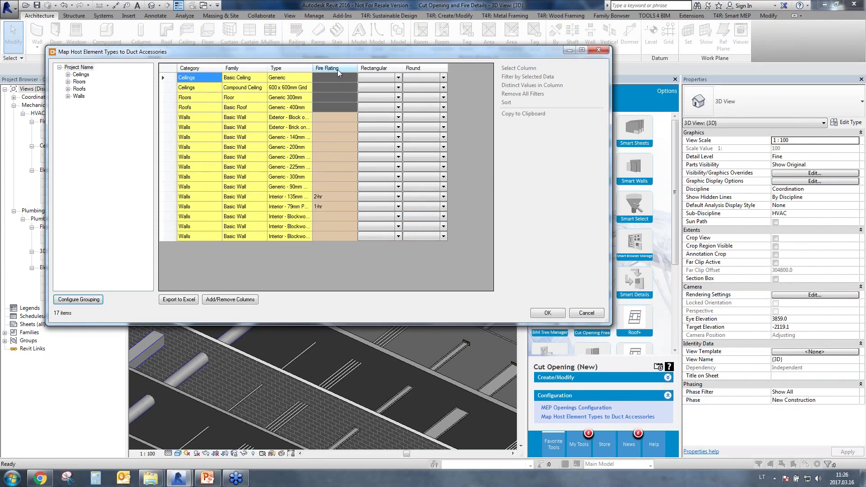
pyautogui.click(334, 196)
pyautogui.click(379, 197)
pyautogui.click(398, 197)
pyautogui.click(398, 210)
pyautogui.click(442, 197)
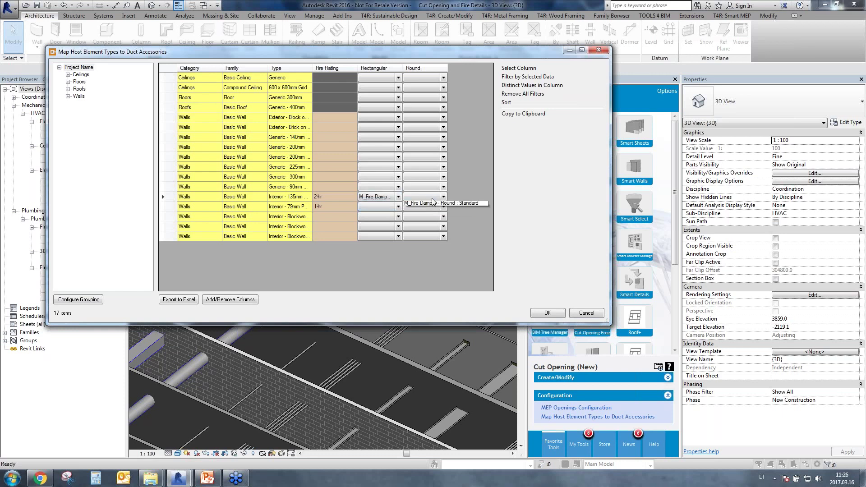
pyautogui.click(431, 210)
# Map the 1-hr Interior - 79mm partition to the rectangular and round M_Fire Damper families and accept the mapping.
pyautogui.click(394, 208)
pyautogui.click(398, 206)
pyautogui.click(384, 221)
pyautogui.click(443, 206)
pyautogui.click(422, 221)
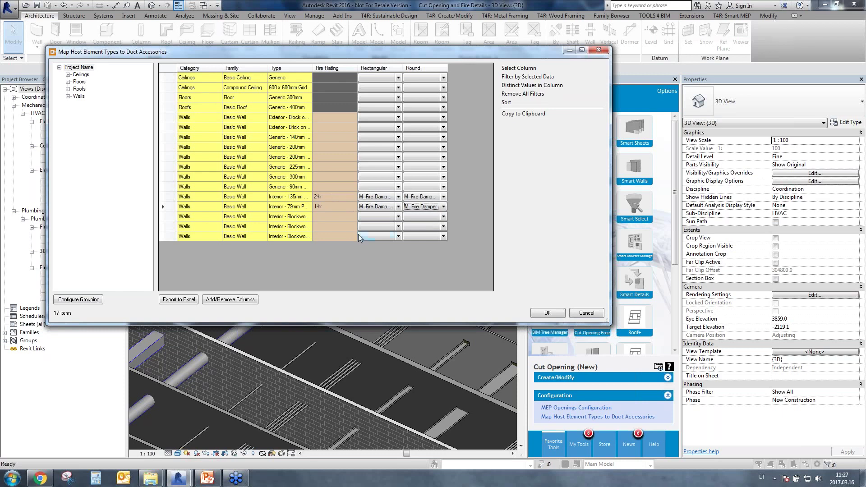
pyautogui.click(547, 313)
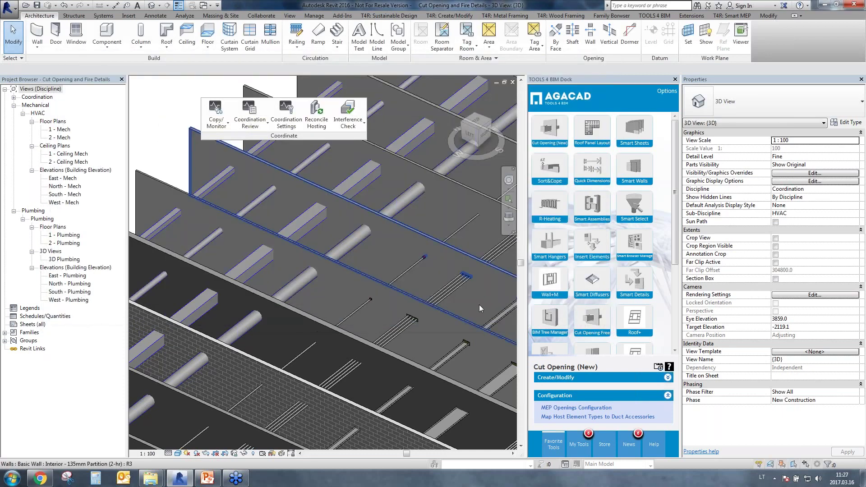
# Insert fire dampers from the HTML interference report Cut Opening and Fire Details on the Desktop.
pyautogui.click(548, 377)
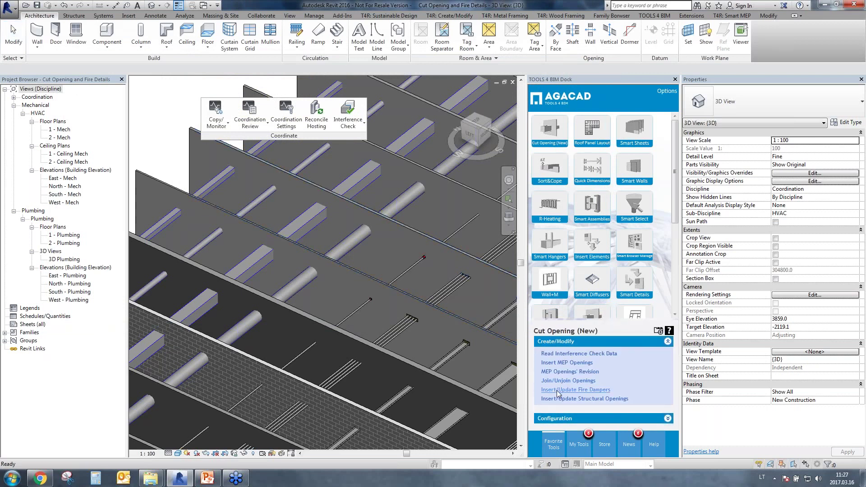
pyautogui.click(557, 391)
pyautogui.click(505, 195)
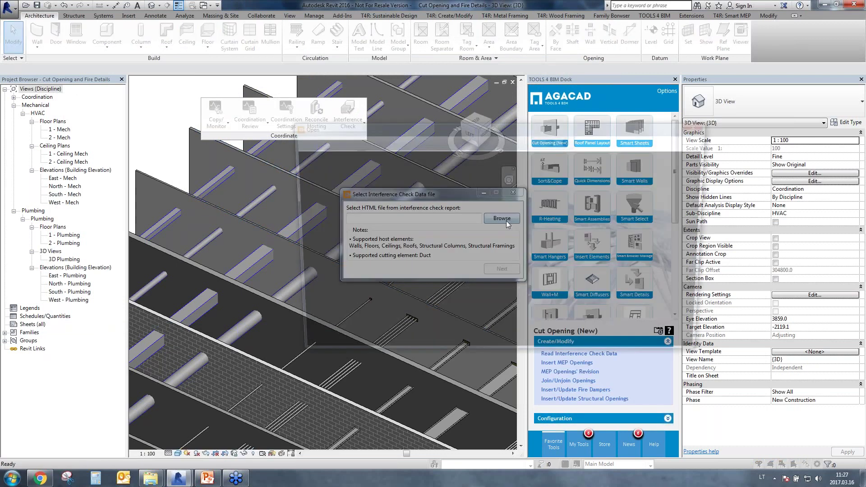
pyautogui.scroll(-3, 437, 251)
pyautogui.click(456, 277)
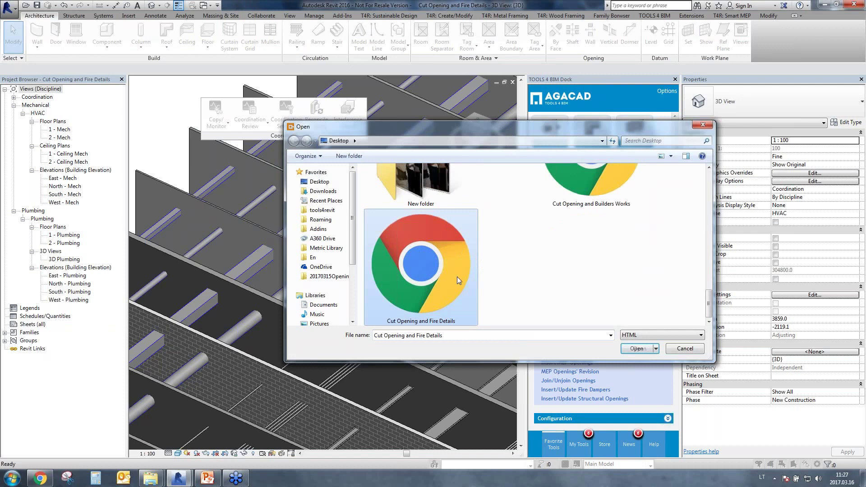
pyautogui.click(637, 349)
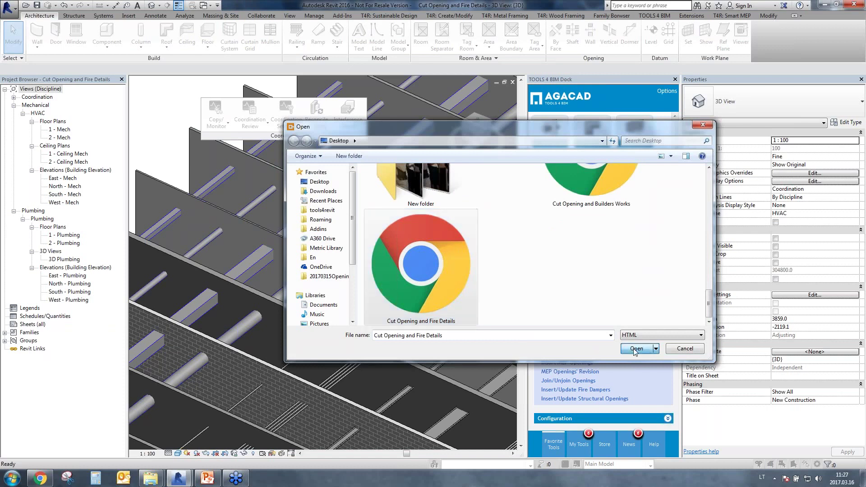
pyautogui.click(500, 269)
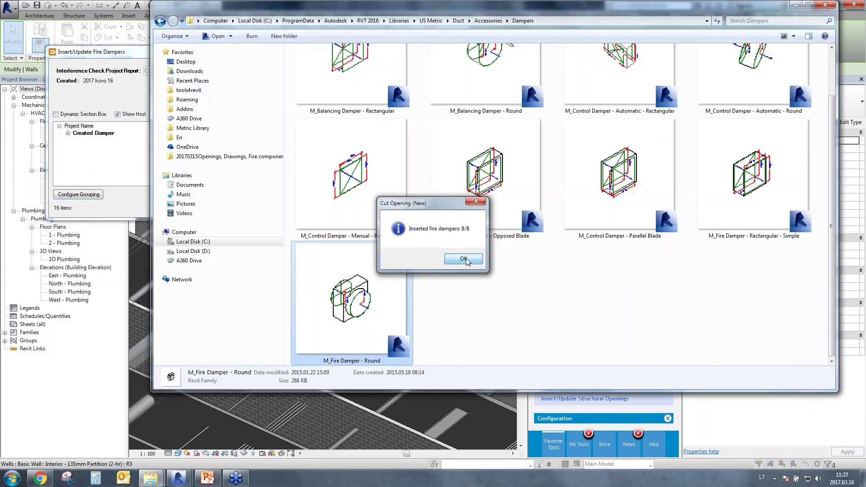
pyautogui.click(463, 259)
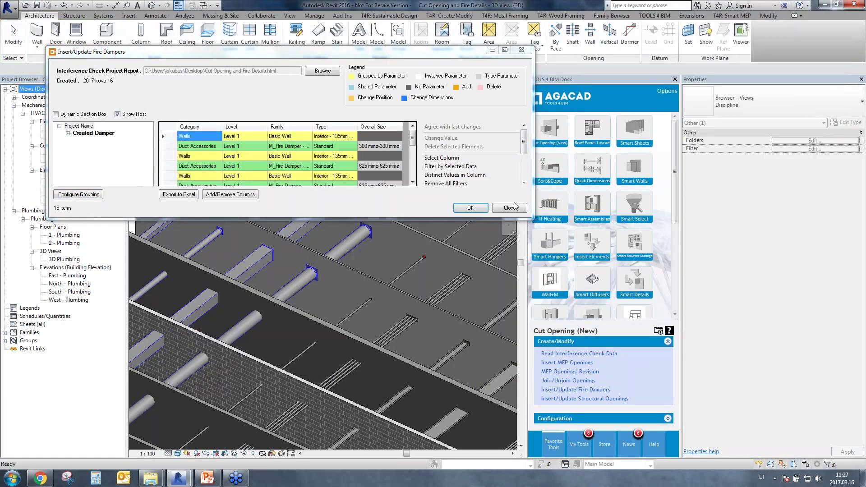
pyautogui.click(509, 208)
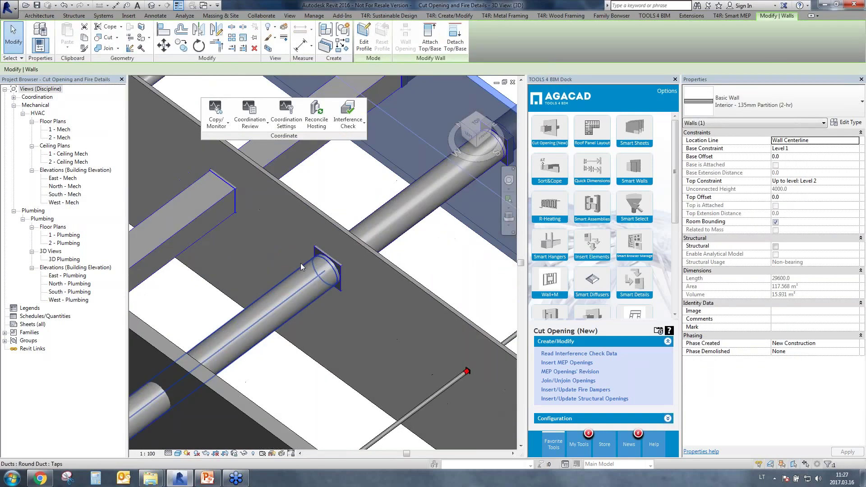
# Inspect the round fire damper inserted on the large round duct and the neighbouring dampers at the partitions.
pyautogui.click(358, 267)
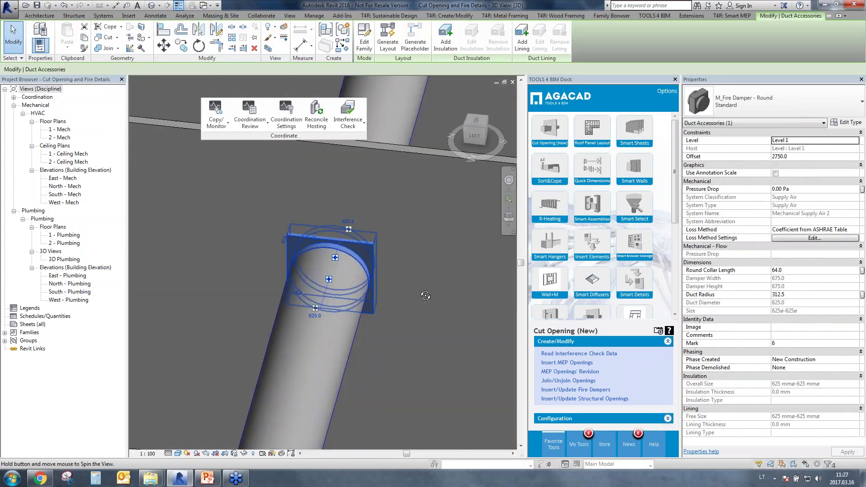
pyautogui.scroll(-3, 328, 281)
pyautogui.moveTo(196, 221); pyautogui.dragTo(233, 173, button='middle')
pyautogui.scroll(3, 313, 269)
pyautogui.click(318, 265)
pyautogui.scroll(-3, 362, 331)
pyautogui.scroll(-3, 404, 330)
pyautogui.scroll(-2, 356, 352)
pyautogui.click(215, 158)
# Turn on the 3D view's section box and select it through Reveal Hidden Elements.
pyautogui.click(775, 279)
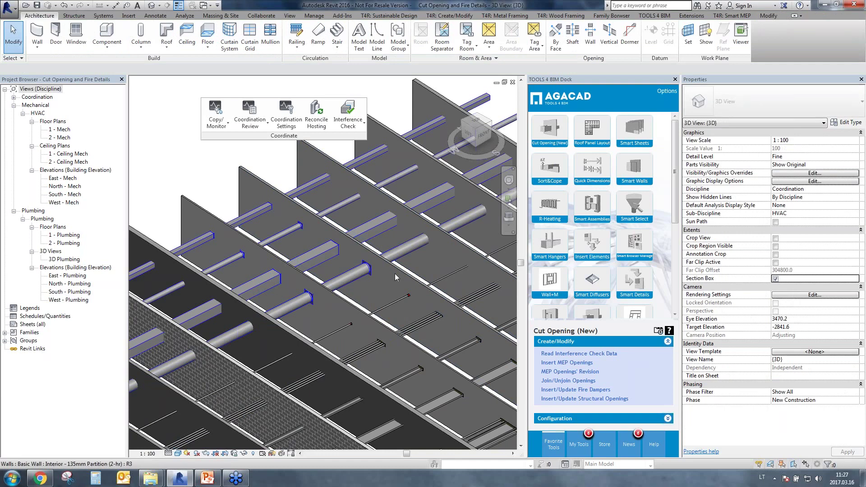
pyautogui.scroll(-5, 394, 273)
pyautogui.keyDown('shift'); pyautogui.moveTo(389, 302); pyautogui.dragTo(389, 304, button='middle'); pyautogui.keyUp('shift')
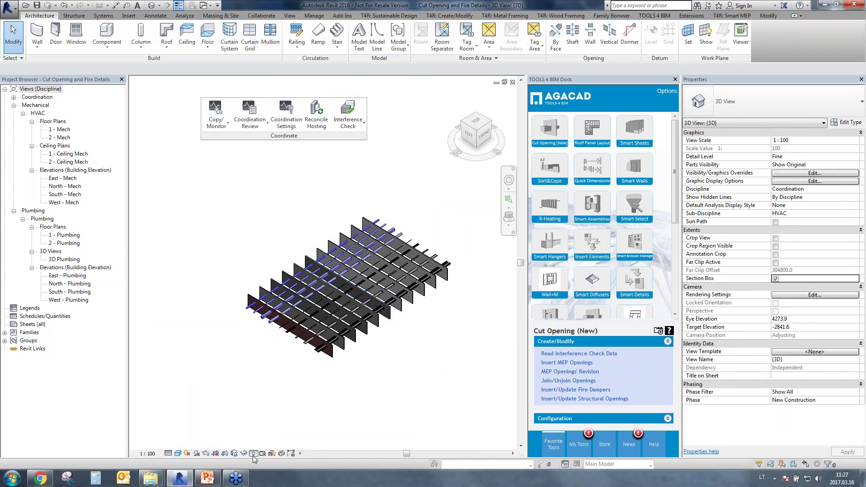
pyautogui.click(253, 454)
pyautogui.click(325, 236)
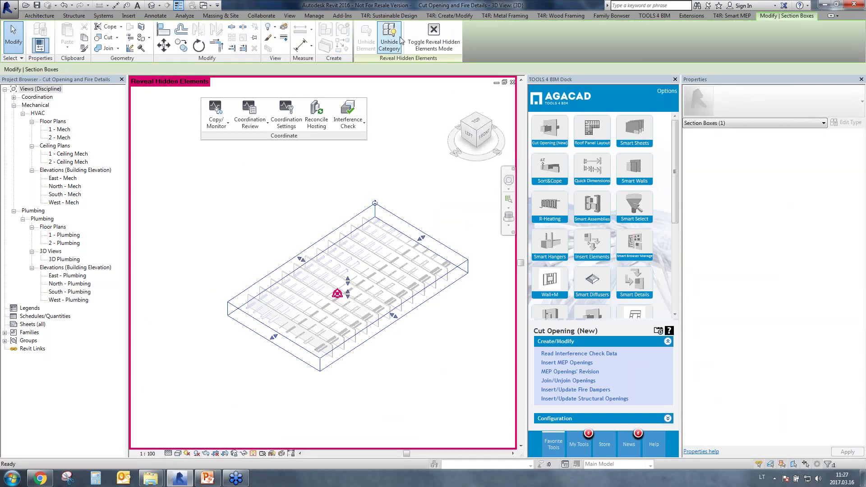
pyautogui.click(434, 36)
# Lower the section box's upper face to cut through the walls at the height of the ducts and pipes.
pyautogui.scroll(5, 396, 293)
pyautogui.click(396, 292)
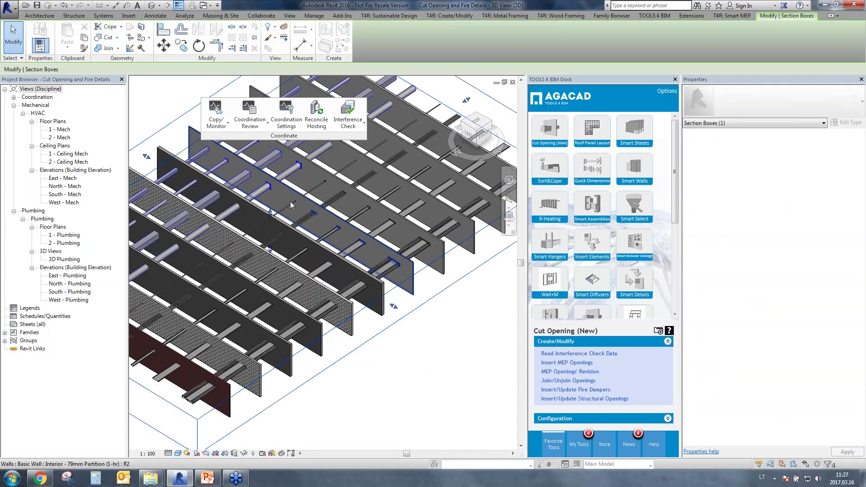
pyautogui.moveTo(273, 223); pyautogui.dragTo(274, 234)
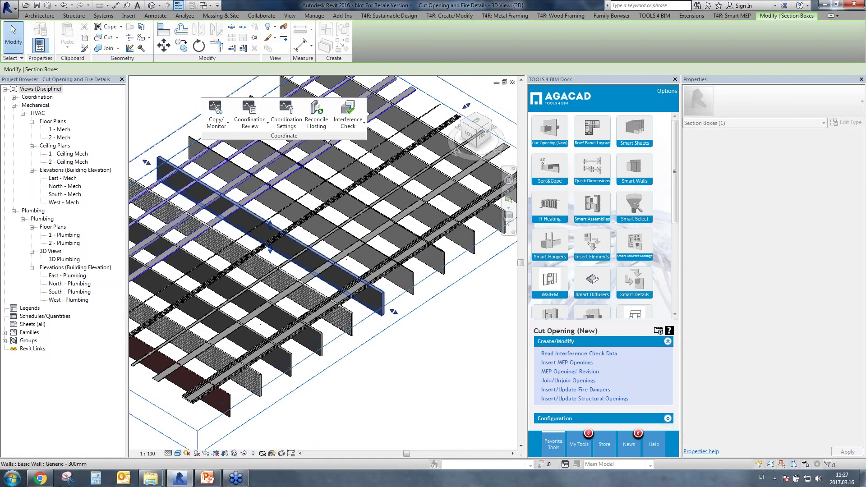
# Temporarily hide the pipe running through the fire collar in the 79mm partition and inspect the collar opening.
pyautogui.scroll(10, 280, 211)
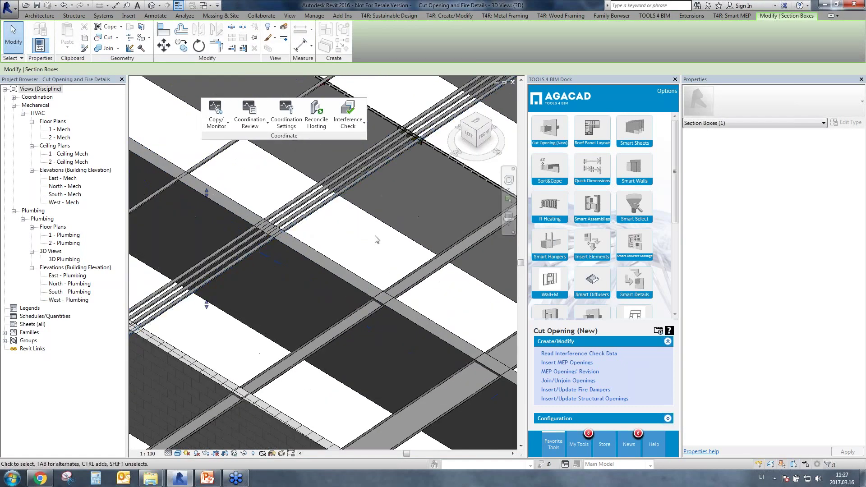
pyautogui.scroll(3, 296, 223)
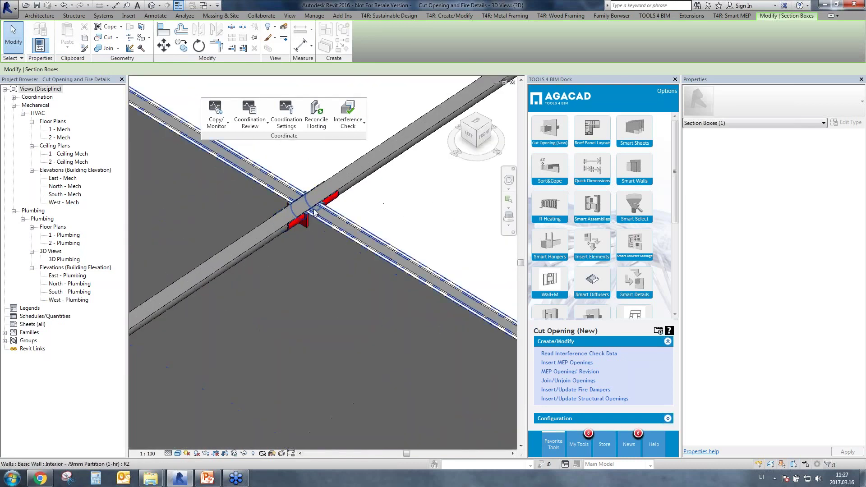
pyautogui.click(262, 237)
pyautogui.press('h')
pyautogui.press('h')
pyautogui.moveTo(0, 0); pyautogui.dragTo(0, 0)
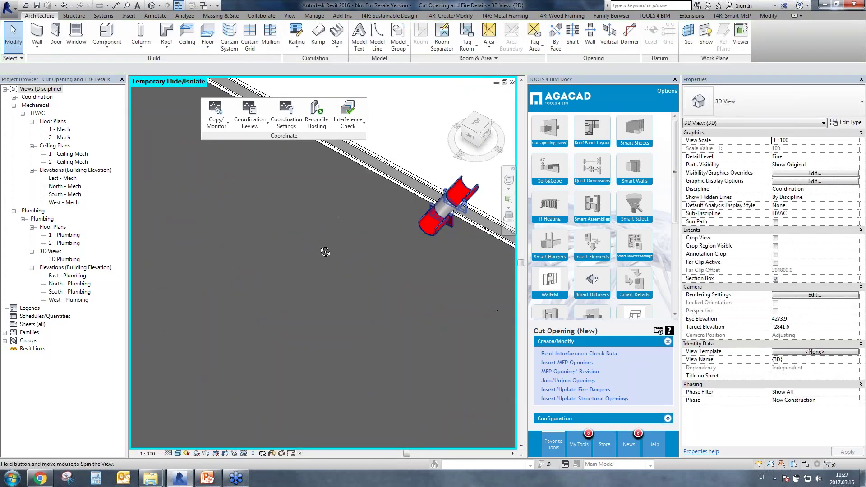
pyautogui.moveTo(362, 325)
pyautogui.keyDown('shift'); pyautogui.mouseDown(button='middle')
pyautogui.moveTo(506, 325)
pyautogui.moveTo(364, 319)
pyautogui.mouseUp(button='middle'); pyautogui.keyUp('shift')
pyautogui.scroll(4, 362, 268)
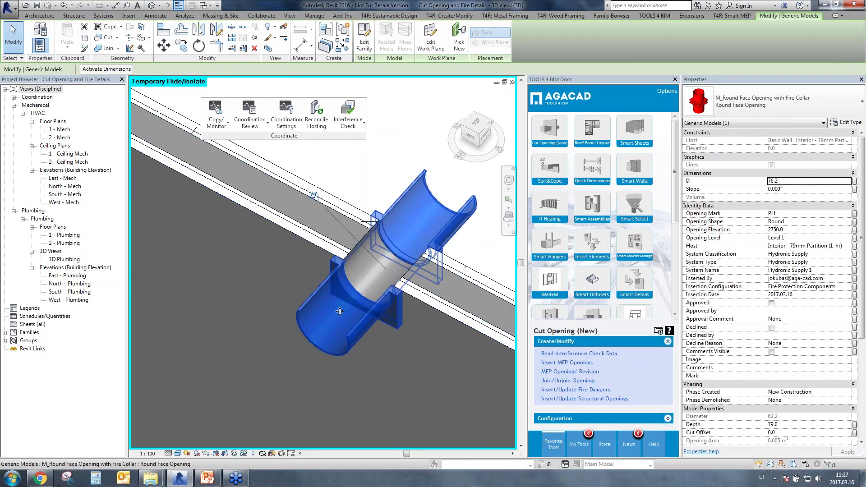
# Inspect the rectangular fire board opening around the four parallel pipes in the 79mm partition.
pyautogui.scroll(-2, 394, 305)
pyautogui.scroll(-4, 393, 304)
pyautogui.moveTo(394, 305); pyautogui.dragTo(171, 189, button='middle')
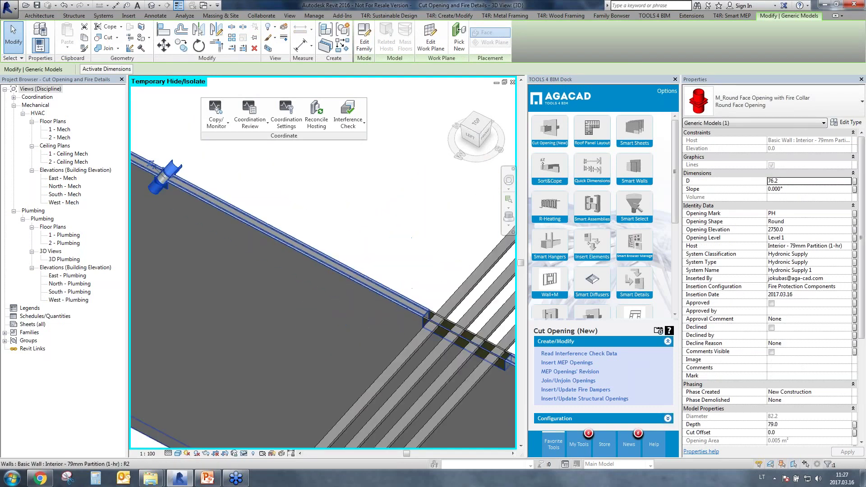
pyautogui.scroll(-1, 331, 309)
pyautogui.scroll(3, 430, 337)
pyautogui.moveTo(430, 337); pyautogui.dragTo(339, 287, button='middle')
pyautogui.click(469, 341)
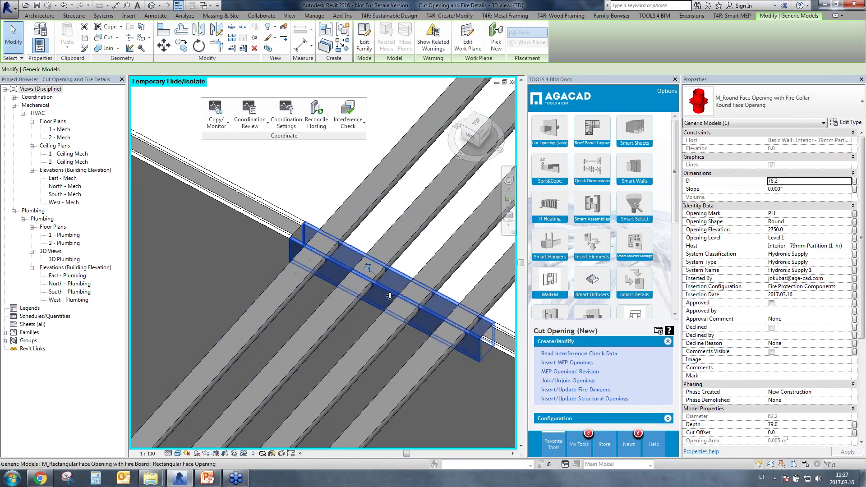
pyautogui.scroll(-3, 451, 334)
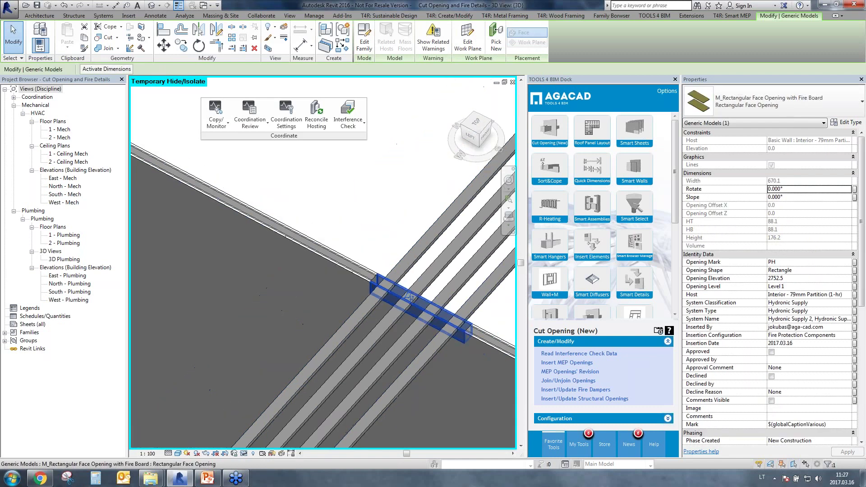
# Examine the remaining fire board openings along the 79mm partition, including the shared opening for grouped pipes and ducts.
pyautogui.moveTo(451, 333); pyautogui.dragTo(235, 256, button='middle')
pyautogui.scroll(-2, 383, 354)
pyautogui.moveTo(386, 356); pyautogui.dragTo(145, 256, button='middle')
pyautogui.moveTo(467, 410); pyautogui.dragTo(292, 295, button='middle')
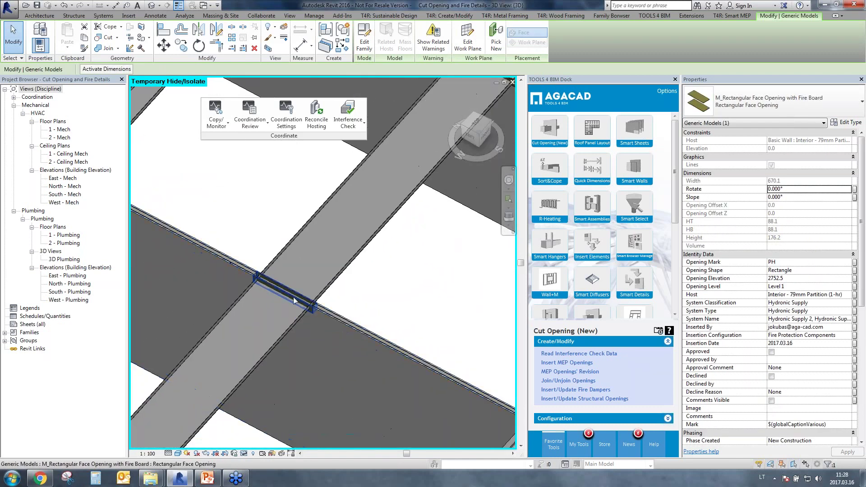
pyautogui.scroll(3, 292, 296)
pyautogui.scroll(-3, 293, 297)
pyautogui.moveTo(478, 406); pyautogui.dragTo(326, 325, button='middle')
pyautogui.scroll(4, 323, 322)
pyautogui.scroll(-3, 320, 317)
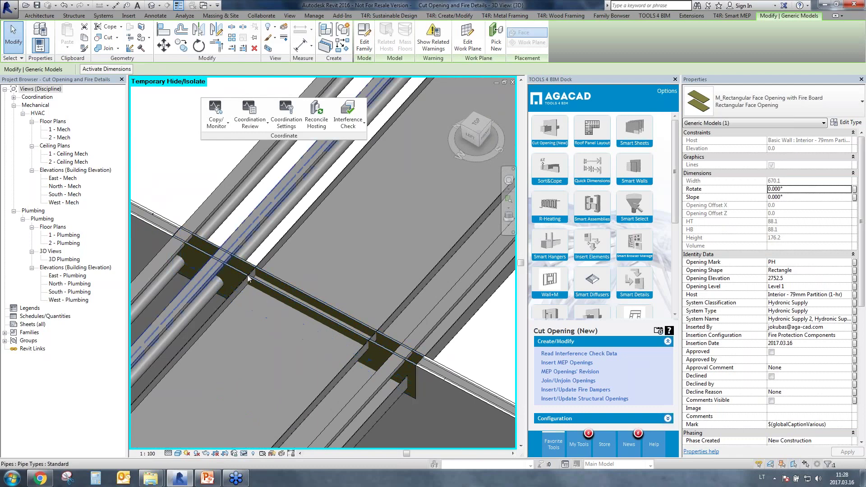
pyautogui.scroll(5, 294, 310)
pyautogui.scroll(-4, 294, 310)
# Set the 3D view's visual style to Hidden Line with a duct's fire damper at the partition in view.
pyautogui.moveTo(203, 244); pyautogui.dragTo(343, 315, button='middle')
pyautogui.moveTo(153, 221); pyautogui.dragTo(338, 288, button='middle')
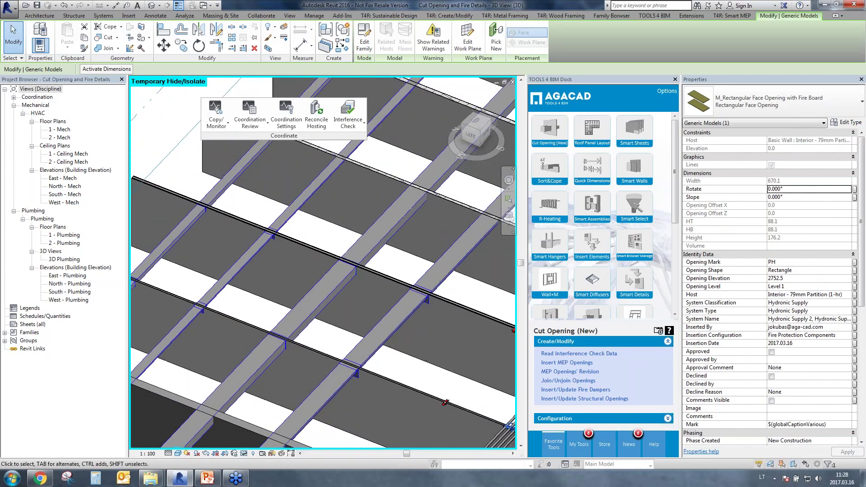
pyautogui.scroll(6, 360, 307)
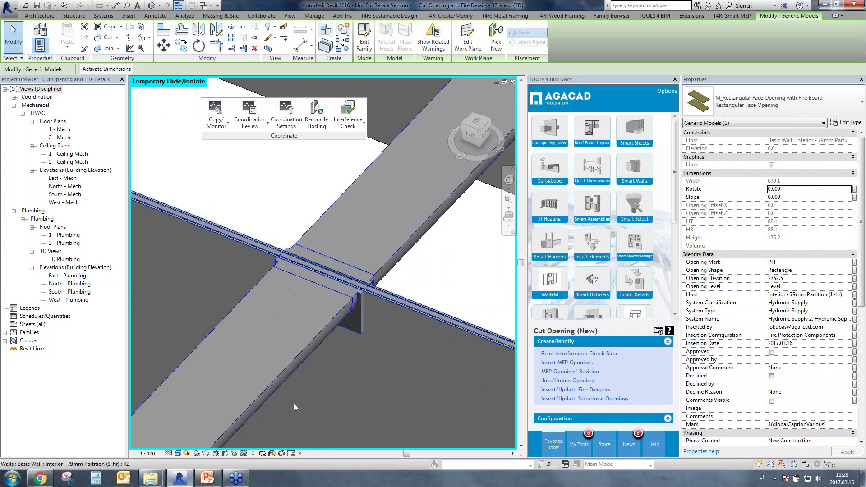
pyautogui.click(178, 454)
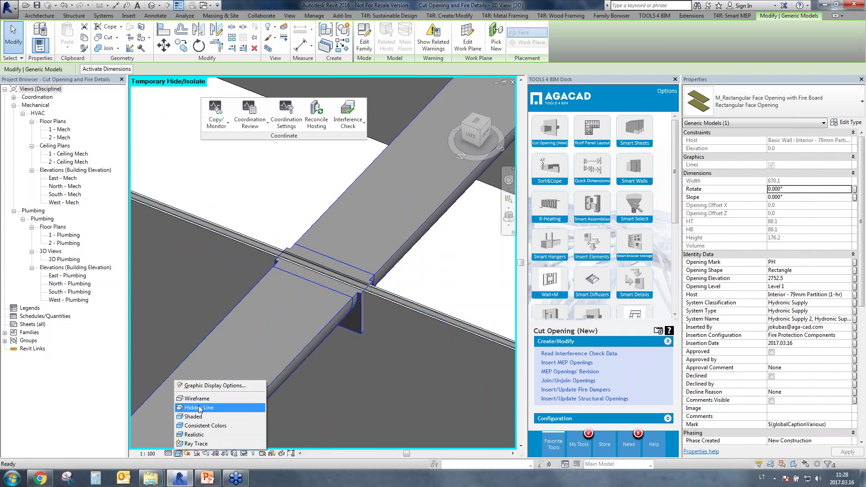
pyautogui.click(197, 399)
pyautogui.click(178, 453)
pyautogui.click(197, 407)
# Set the 3D view's Discipline to Mechanical.
pyautogui.press('Escape')
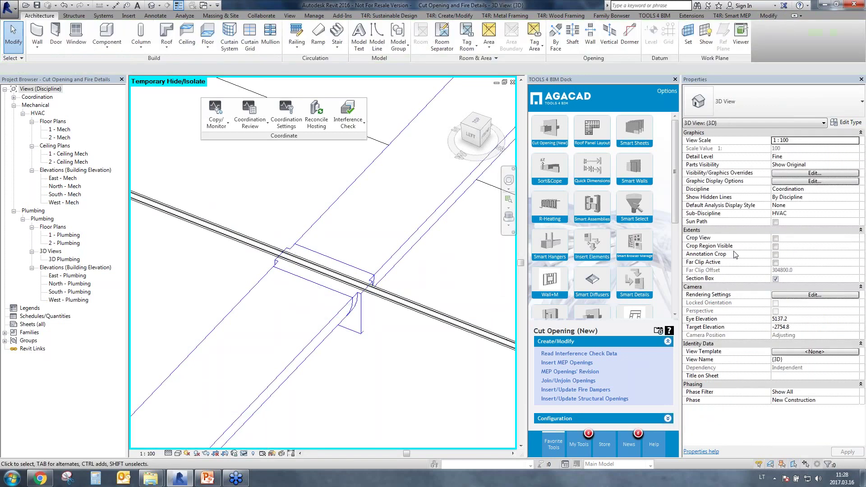
pyautogui.click(850, 189)
pyautogui.click(788, 211)
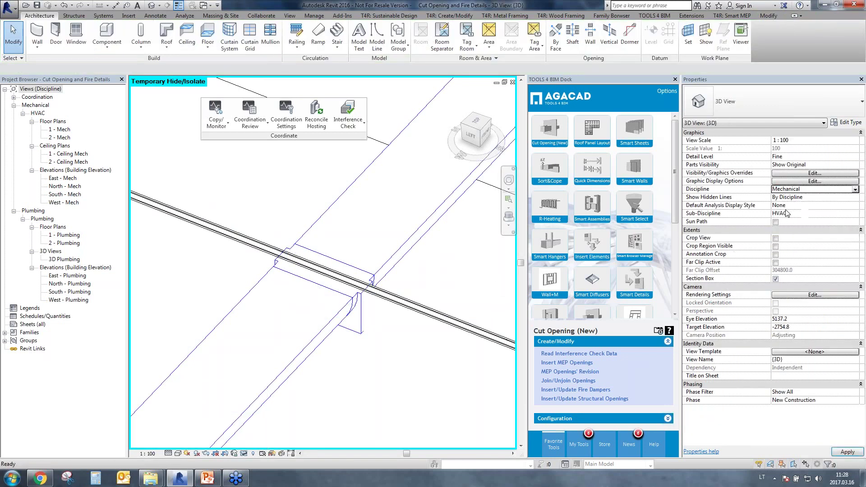
# Raise the section box's upper face above the ducts and review the fire dampers, collars and boards at the walls.
pyautogui.keyDown('shift'); pyautogui.moveTo(392, 341); pyautogui.dragTo(354, 302, button='middle'); pyautogui.keyUp('shift')
pyautogui.scroll(-8, 387, 349)
pyautogui.click(334, 277)
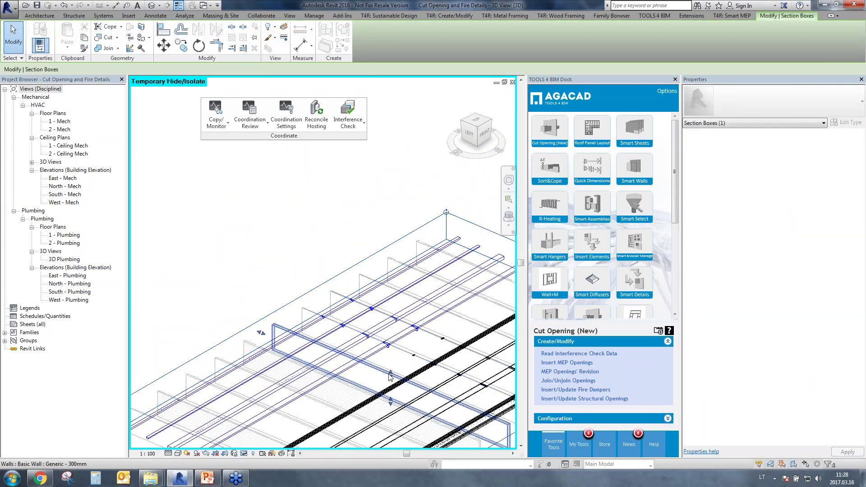
pyautogui.moveTo(391, 374); pyautogui.dragTo(390, 339)
pyautogui.scroll(7, 385, 343)
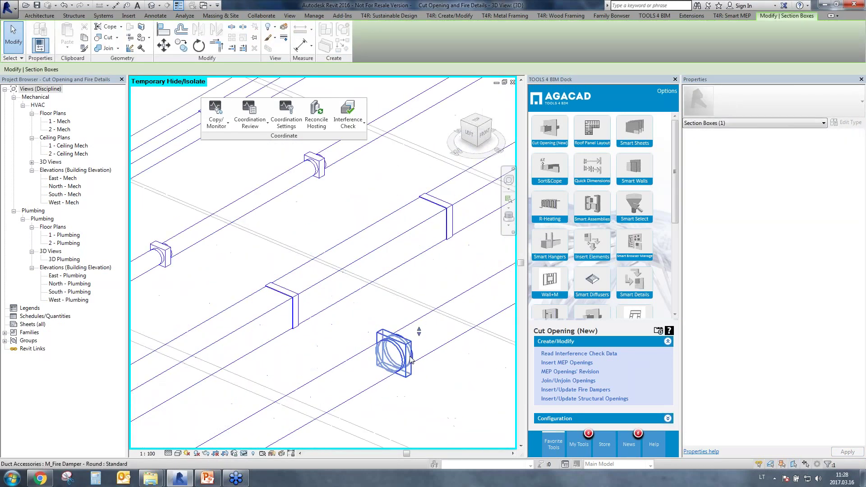
pyautogui.moveTo(217, 326); pyautogui.dragTo(276, 368, button='middle')
pyautogui.moveTo(229, 299); pyautogui.dragTo(309, 350, button='middle')
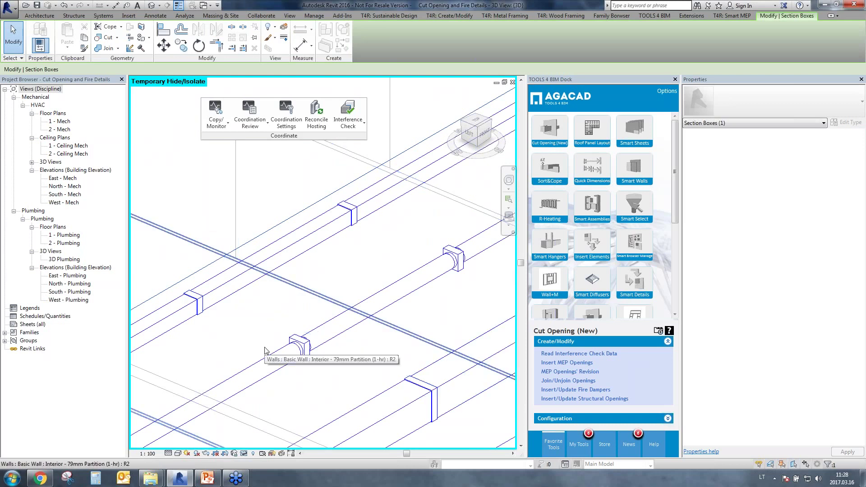
pyautogui.scroll(-3, 265, 350)
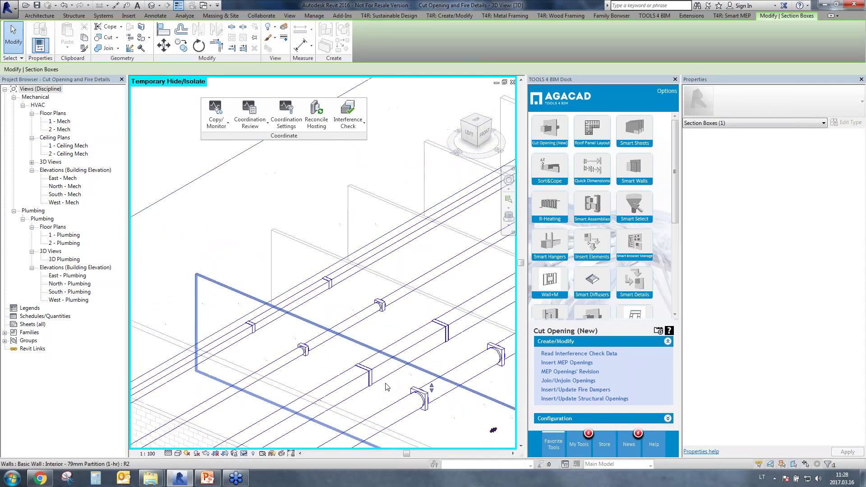
pyautogui.moveTo(313, 335); pyautogui.dragTo(229, 263, button='middle')
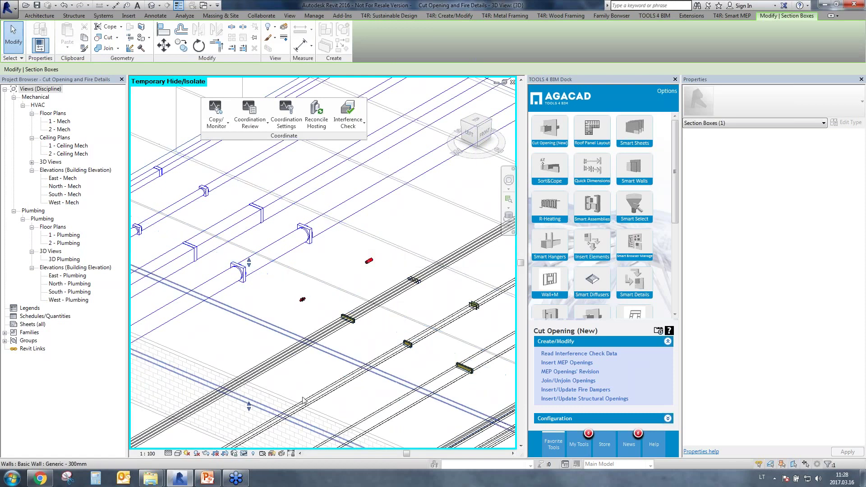
# Switch to PowerPoint, start the slide show from the LIVE DEMO slide and advance to the FREE TRIALS slide.
pyautogui.click(207, 477)
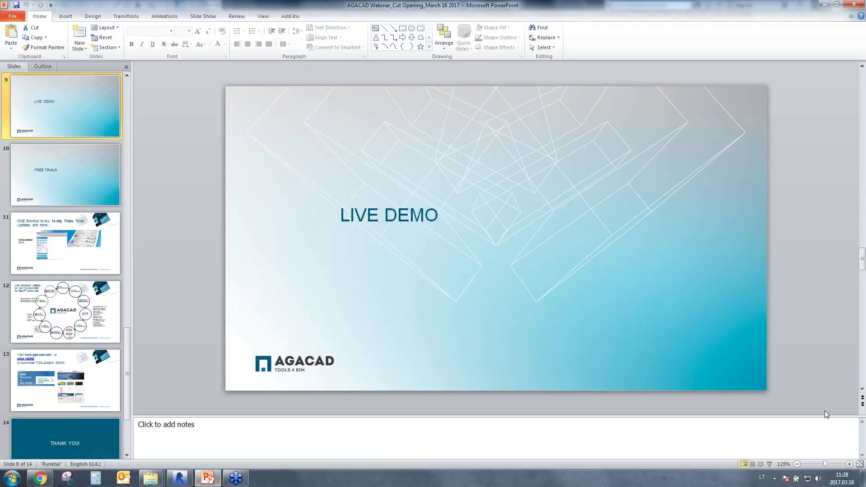
pyautogui.click(769, 465)
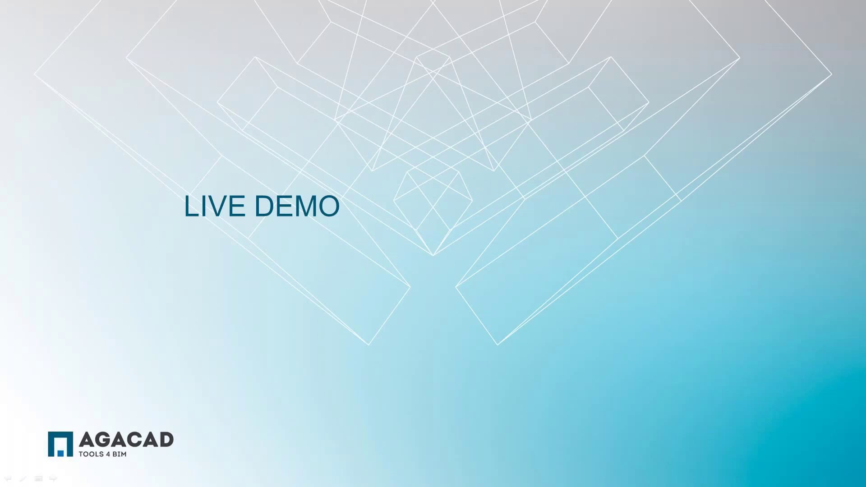
pyautogui.press('Right')
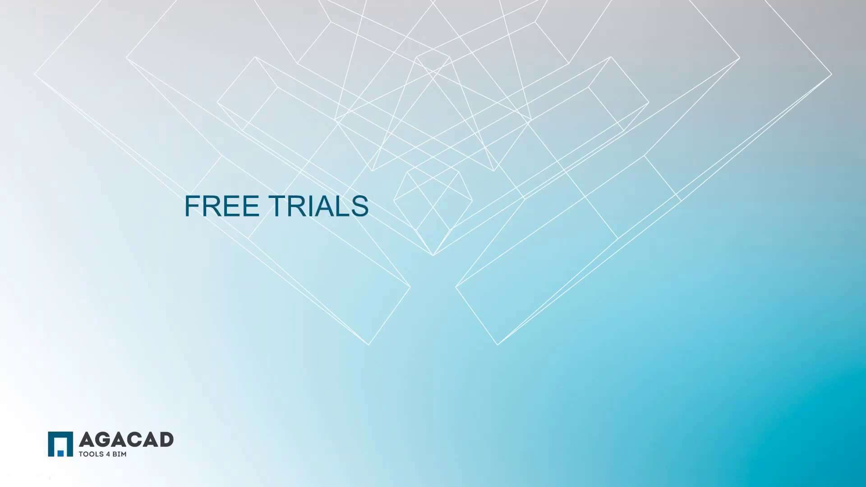